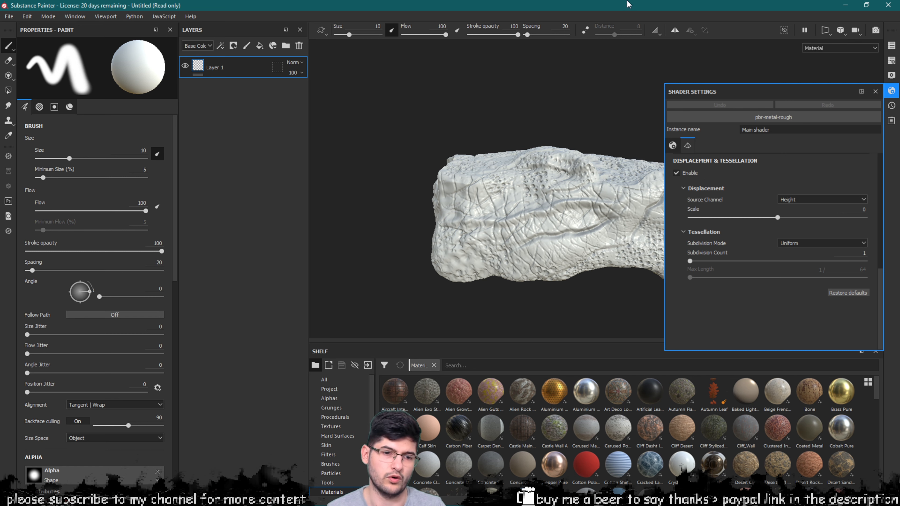
# Close the shader settings and examine the sculpted mesh's surface detail from several angles
pyautogui.keyDown('alt'); pyautogui.moveTo(436, 124); pyautogui.dragTo(454, 137); pyautogui.keyUp('alt')
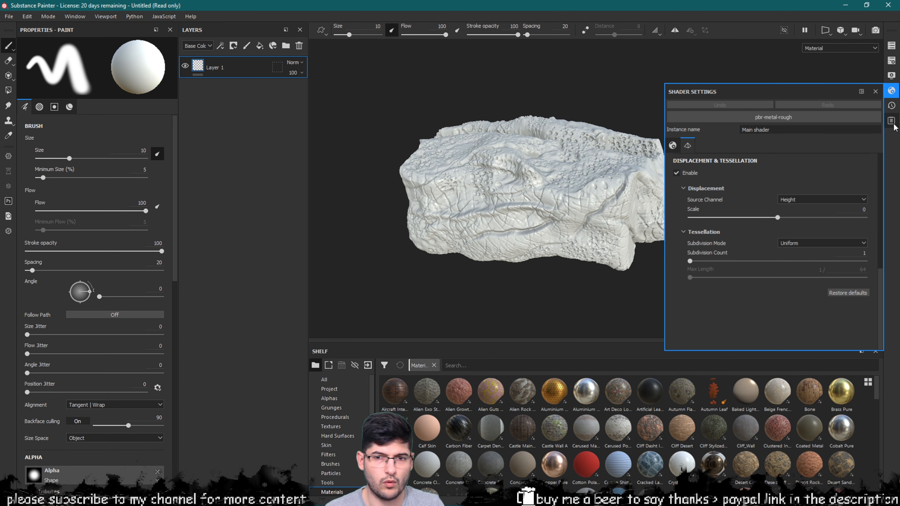
pyautogui.click(888, 92)
pyautogui.scroll(4, 554, 208)
pyautogui.keyDown('alt'); pyautogui.moveTo(554, 208); pyautogui.dragTo(538, 193); pyautogui.keyUp('alt')
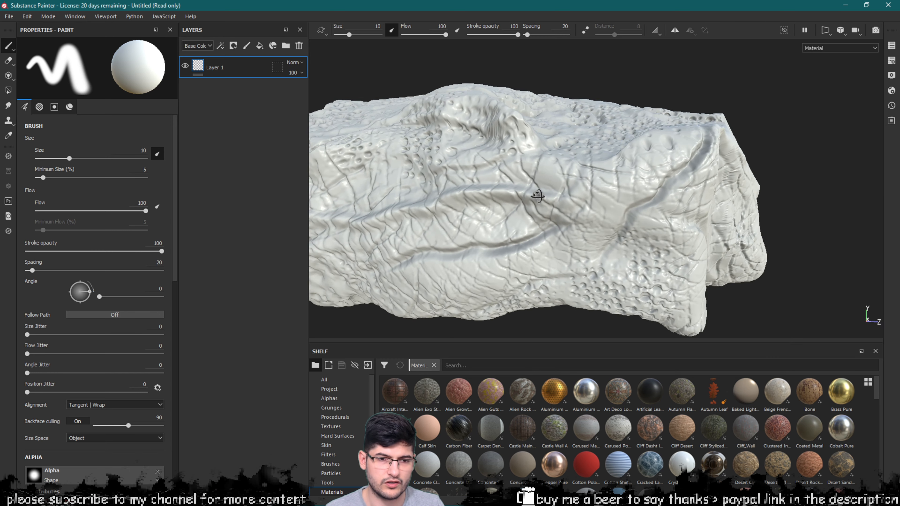
pyautogui.scroll(-2, 541, 189)
pyautogui.scroll(-2, 541, 188)
pyautogui.keyDown('alt'); pyautogui.moveTo(541, 189); pyautogui.dragTo(573, 192, button='middle'); pyautogui.keyUp('alt')
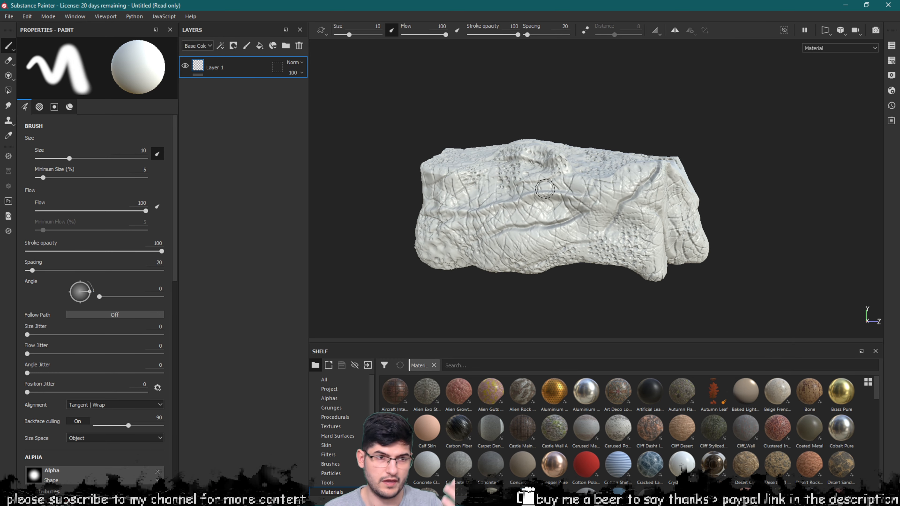
pyautogui.keyDown('alt'); pyautogui.moveTo(535, 136); pyautogui.dragTo(605, 135); pyautogui.keyUp('alt')
pyautogui.keyDown('alt'); pyautogui.moveTo(500, 148); pyautogui.dragTo(540, 182); pyautogui.keyUp('alt')
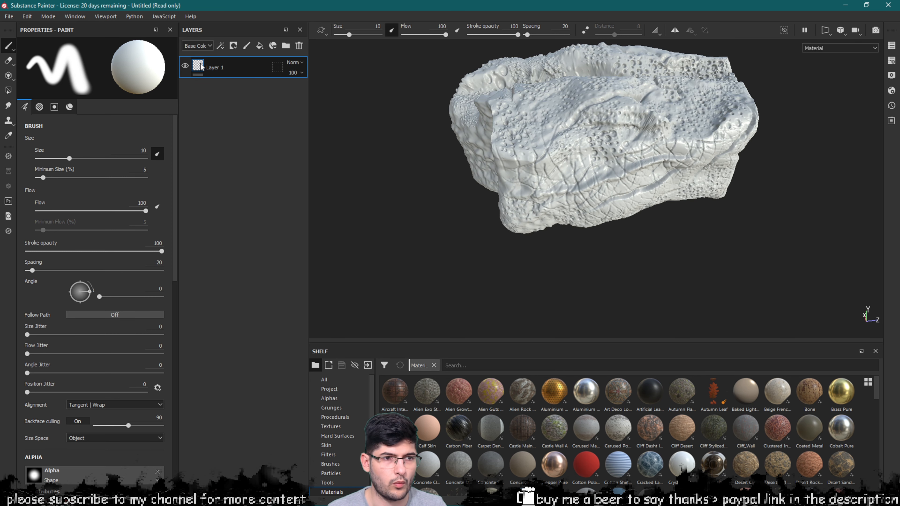
# Replace Layer 1 with a fill layer and give it a saturated teal base color
pyautogui.click(299, 45)
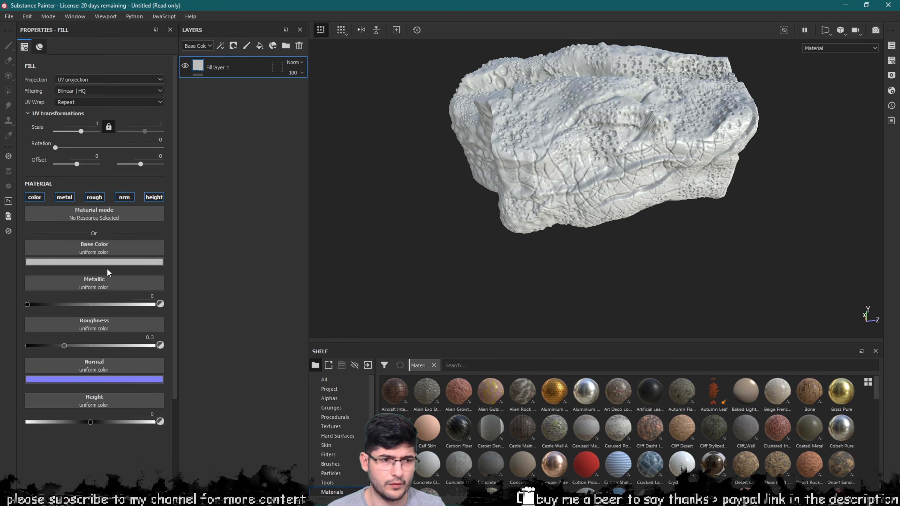
pyautogui.click(112, 263)
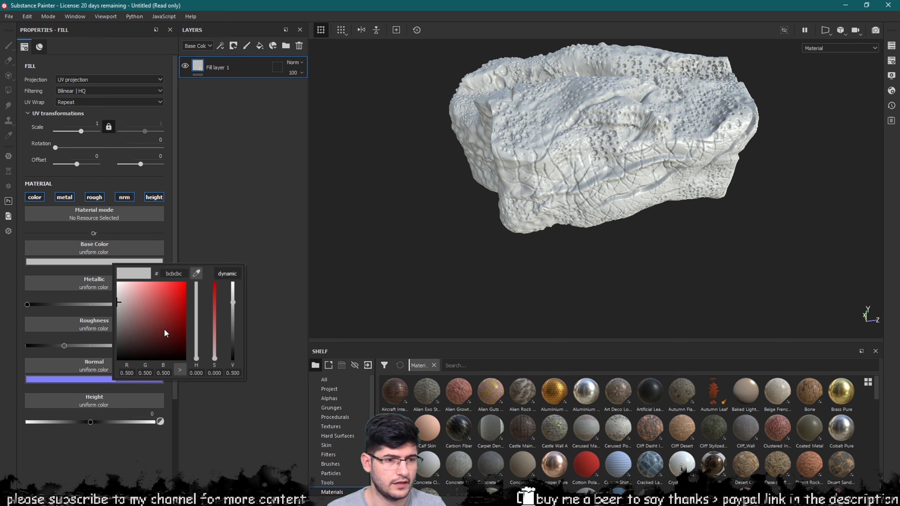
pyautogui.click(196, 327)
pyautogui.moveTo(194, 326)
pyautogui.mouseDown()
pyautogui.moveTo(195, 343)
pyautogui.moveTo(191, 311)
pyautogui.moveTo(192, 321)
pyautogui.mouseUp()
pyautogui.click(168, 297)
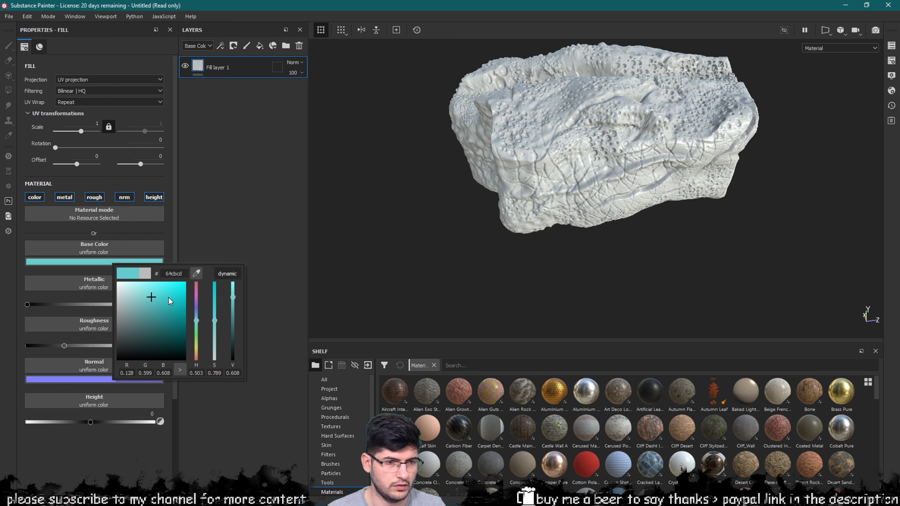
pyautogui.keyDown('alt'); pyautogui.moveTo(491, 209); pyautogui.dragTo(501, 188); pyautogui.keyUp('alt')
pyautogui.keyDown('alt'); pyautogui.moveTo(535, 150); pyautogui.dragTo(543, 167, button='middle'); pyautogui.keyUp('alt')
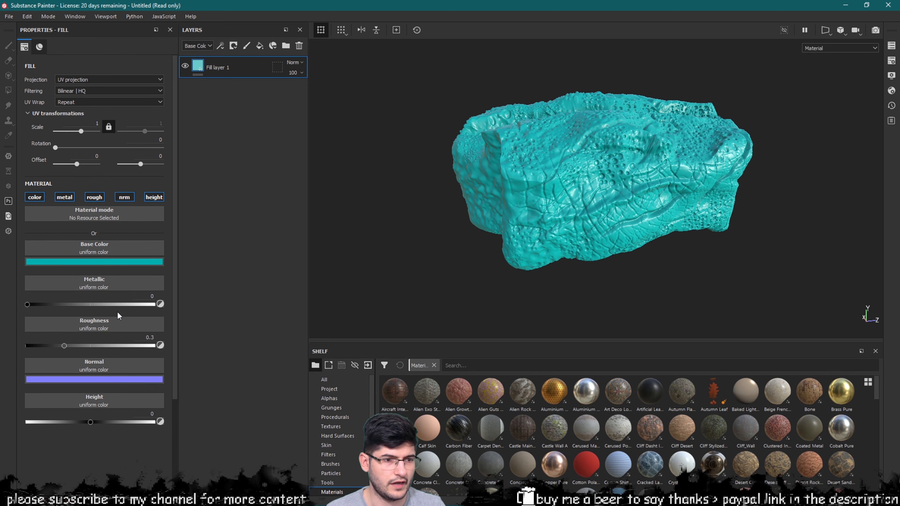
# Set the fill layer's roughness to 0.7935 and its metallic value to 0
pyautogui.moveTo(108, 345); pyautogui.dragTo(129, 347)
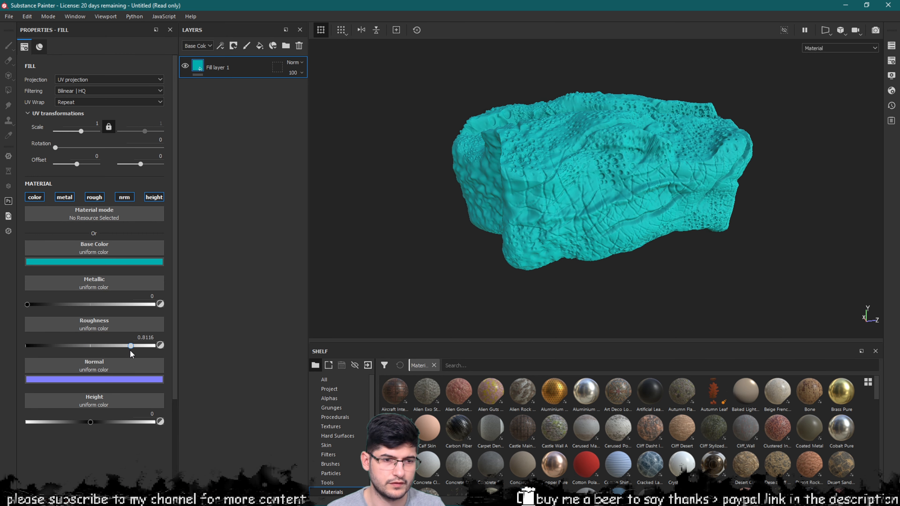
pyautogui.scroll(4, 606, 240)
pyautogui.keyDown('alt'); pyautogui.moveTo(609, 230); pyautogui.dragTo(646, 244); pyautogui.keyUp('alt')
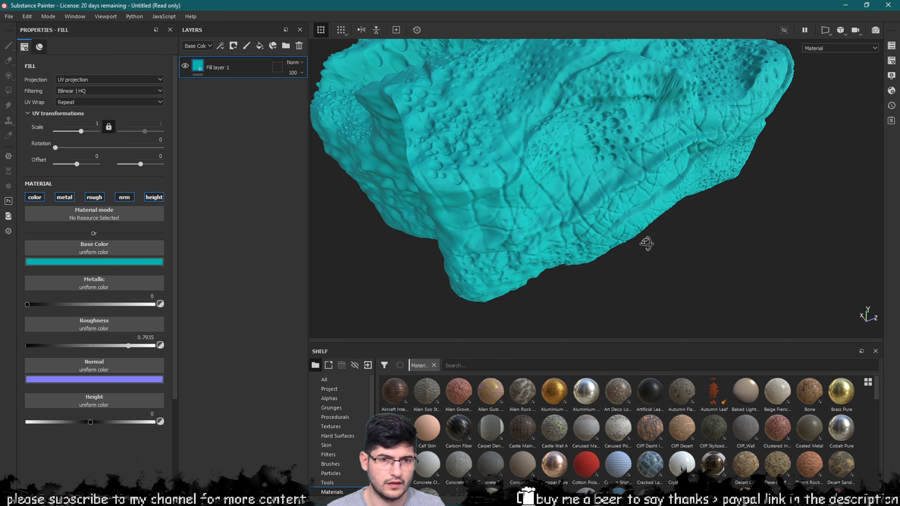
pyautogui.scroll(-3, 602, 199)
pyautogui.keyDown('alt'); pyautogui.moveTo(592, 194); pyautogui.dragTo(538, 185); pyautogui.keyUp('alt')
pyautogui.click(44, 305)
pyautogui.moveTo(57, 307)
pyautogui.mouseDown()
pyautogui.moveTo(94, 313)
pyautogui.moveTo(24, 312)
pyautogui.mouseUp()
pyautogui.keyDown('alt'); pyautogui.moveTo(613, 237); pyautogui.dragTo(547, 182); pyautogui.keyUp('alt')
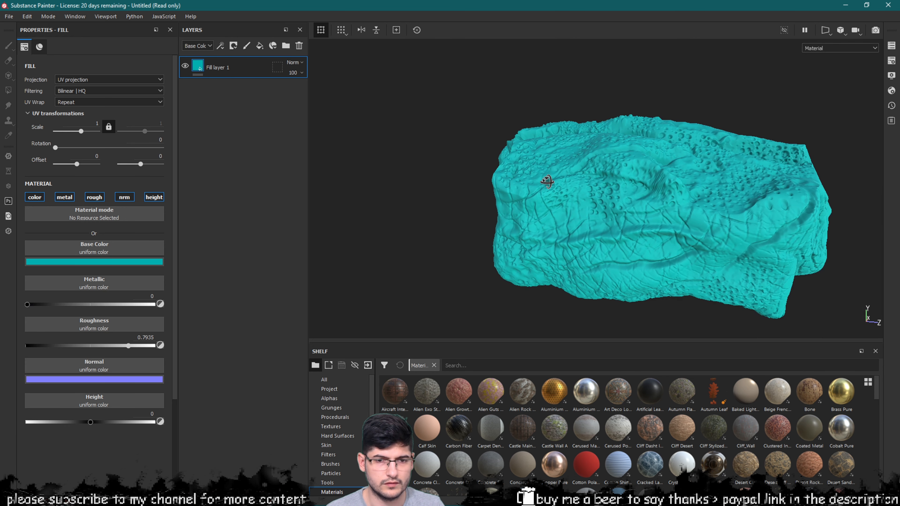
# Change Fill layer 1's base color to a lighter sky blue
pyautogui.click(148, 262)
pyautogui.moveTo(213, 306); pyautogui.dragTo(251, 312)
pyautogui.click(231, 319)
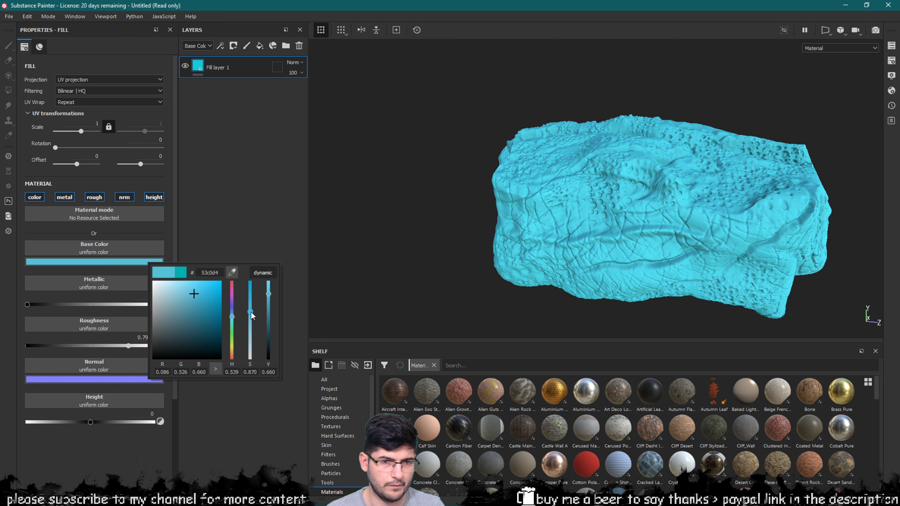
pyautogui.click(271, 287)
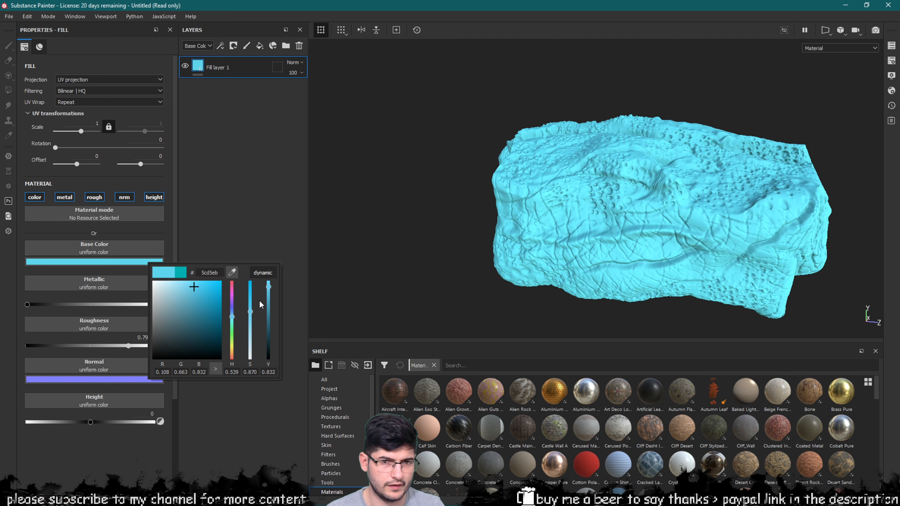
pyautogui.click(252, 329)
pyautogui.moveTo(252, 330); pyautogui.dragTo(251, 314)
pyautogui.keyDown('alt'); pyautogui.moveTo(755, 220); pyautogui.dragTo(822, 230); pyautogui.keyUp('alt')
pyautogui.keyDown('alt'); pyautogui.moveTo(765, 216); pyautogui.dragTo(691, 177); pyautogui.keyUp('alt')
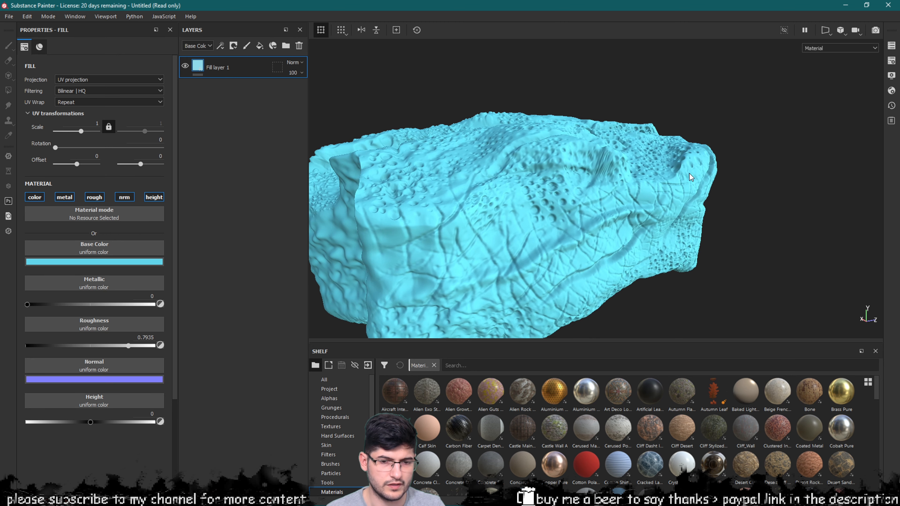
pyautogui.keyDown('alt'); pyautogui.moveTo(588, 149); pyautogui.dragTo(500, 159); pyautogui.keyUp('alt')
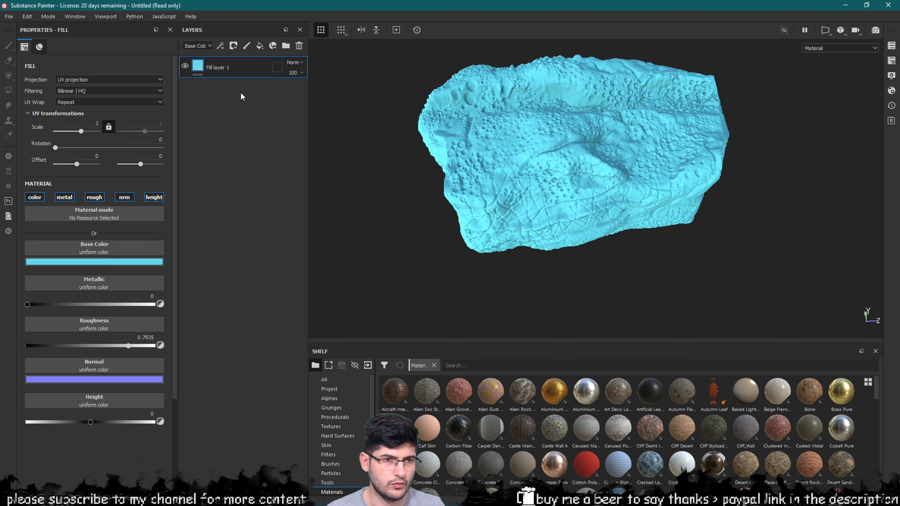
# Add a second fill layer above the blue one and set its base color to green 00e461
pyautogui.click(260, 45)
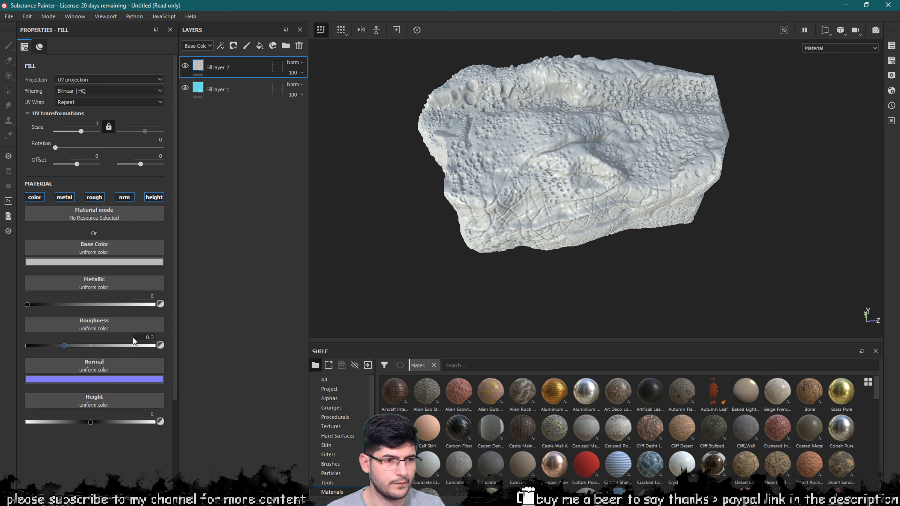
pyautogui.keyDown('alt'); pyautogui.moveTo(611, 201); pyautogui.dragTo(599, 182); pyautogui.keyUp('alt')
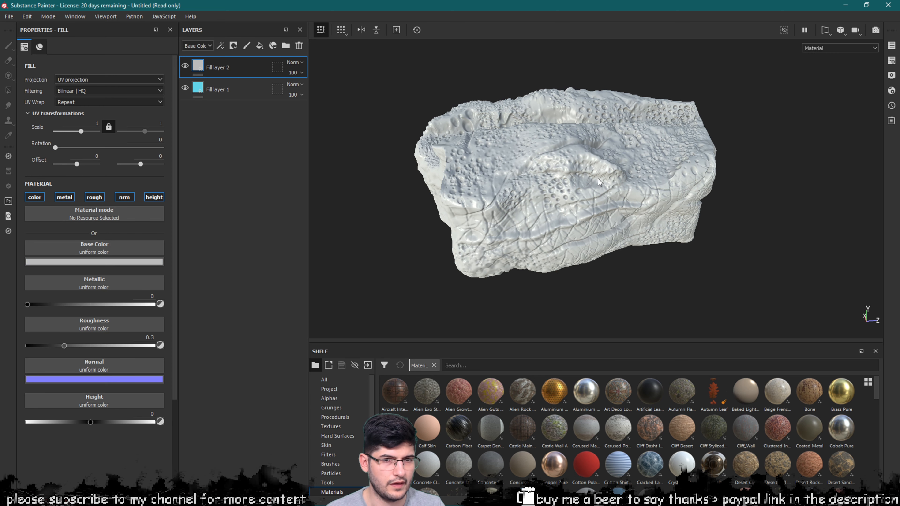
pyautogui.click(76, 263)
pyautogui.click(159, 326)
pyautogui.moveTo(159, 326); pyautogui.dragTo(164, 332)
pyautogui.moveTo(140, 298); pyautogui.dragTo(158, 295)
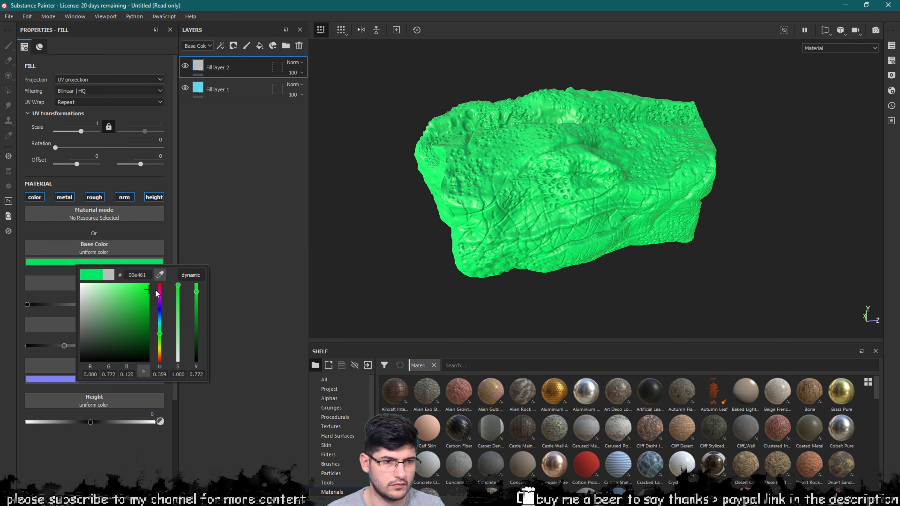
pyautogui.keyDown('alt'); pyautogui.moveTo(539, 250); pyautogui.dragTo(607, 208); pyautogui.keyUp('alt')
pyautogui.scroll(3, 602, 170)
pyautogui.keyDown('alt'); pyautogui.moveTo(620, 174); pyautogui.dragTo(595, 149); pyautogui.keyUp('alt')
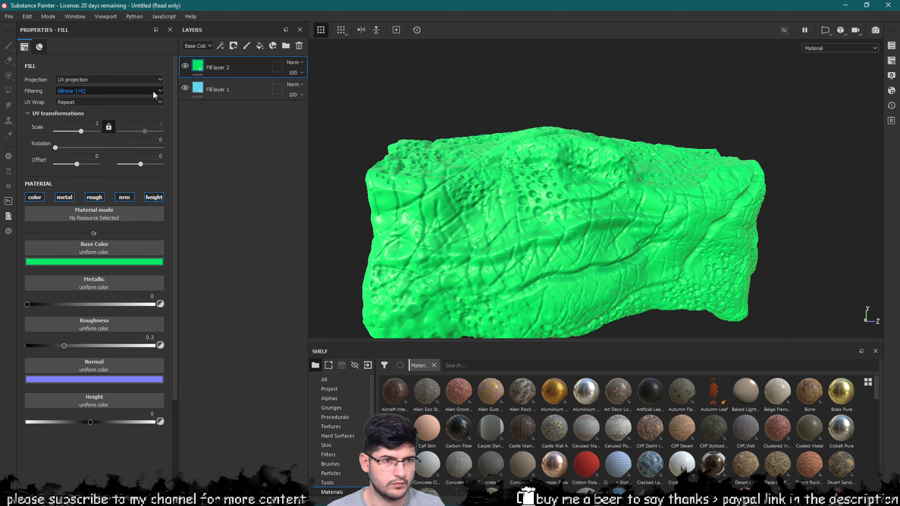
# Add a black mask to Fill layer 2 and put a Curvature generator on it
pyautogui.rightClick(201, 66)
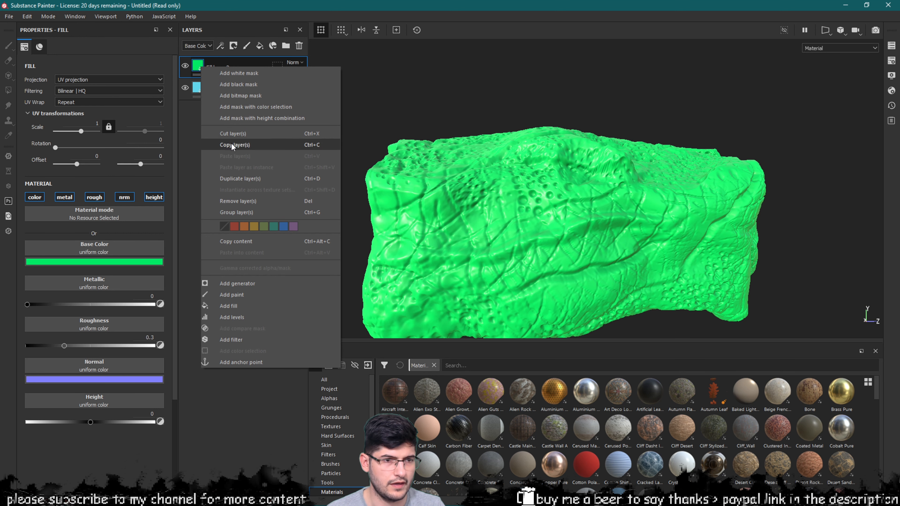
pyautogui.click(235, 84)
pyautogui.rightClick(217, 64)
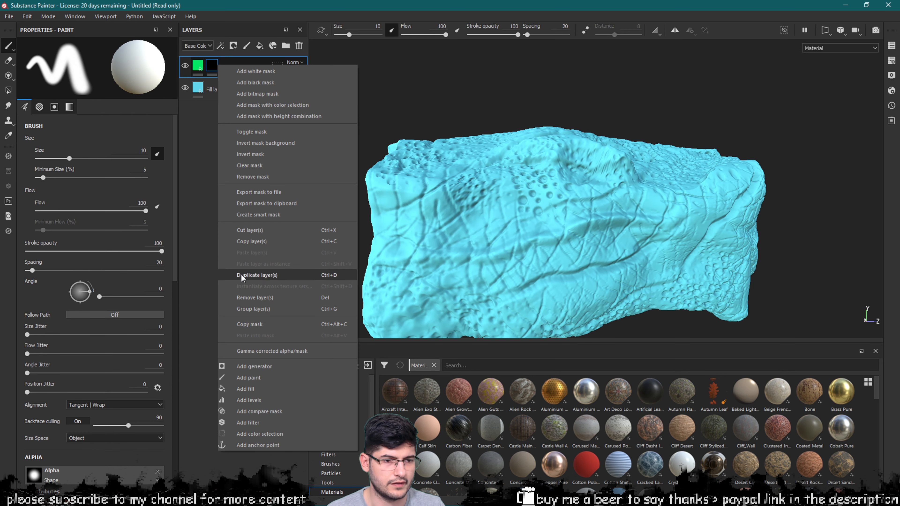
pyautogui.click(258, 370)
pyautogui.click(117, 64)
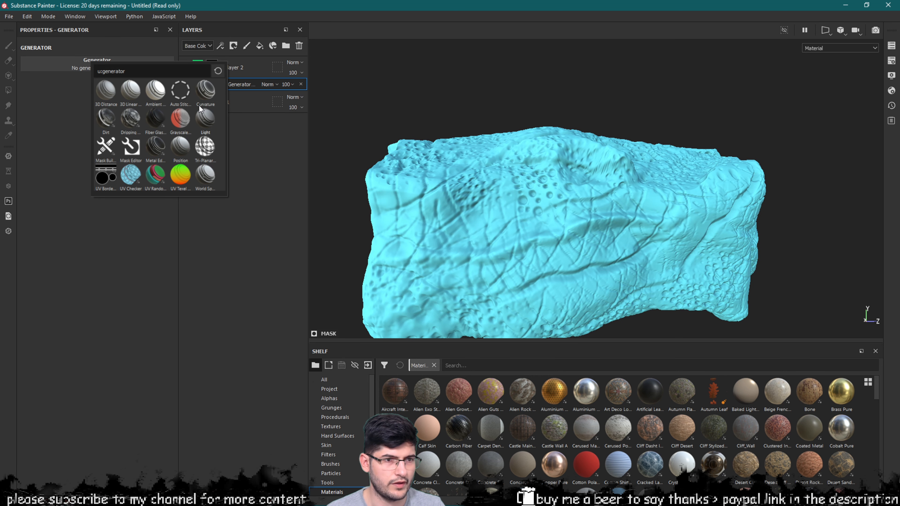
# Examine how the curvature mask distributes the green over the blue around the mesh
pyautogui.keyDown('alt'); pyautogui.moveTo(582, 194); pyautogui.dragTo(479, 125); pyautogui.keyUp('alt')
pyautogui.keyDown('alt'); pyautogui.moveTo(479, 126); pyautogui.dragTo(454, 107, button='middle'); pyautogui.keyUp('alt')
pyautogui.keyDown('alt'); pyautogui.moveTo(453, 108); pyautogui.dragTo(530, 148, button='right'); pyautogui.keyUp('alt')
pyautogui.keyDown('alt'); pyautogui.moveTo(530, 149); pyautogui.dragTo(494, 136); pyautogui.keyUp('alt')
pyautogui.keyDown('shift'); pyautogui.moveTo(494, 136); pyautogui.dragTo(556, 156, button='right'); pyautogui.keyUp('shift')
pyautogui.keyDown('alt'); pyautogui.moveTo(608, 161); pyautogui.dragTo(461, 170); pyautogui.keyUp('alt')
pyautogui.keyDown('shift'); pyautogui.moveTo(471, 172); pyautogui.dragTo(481, 180, button='right'); pyautogui.keyUp('shift')
pyautogui.keyDown('alt'); pyautogui.moveTo(447, 159); pyautogui.dragTo(565, 163, button='middle'); pyautogui.keyUp('alt')
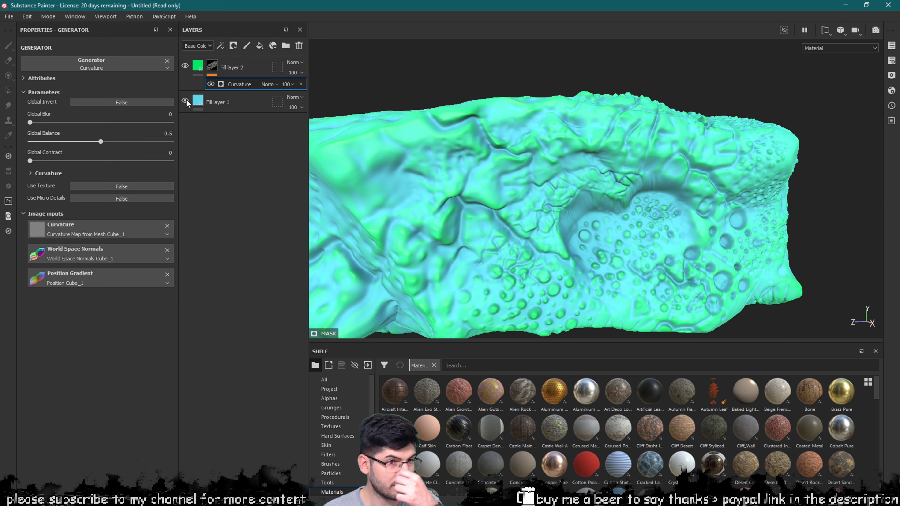
# Try a Blur Slope filter on Fill layer 2's content and remove it
pyautogui.rightClick(199, 65)
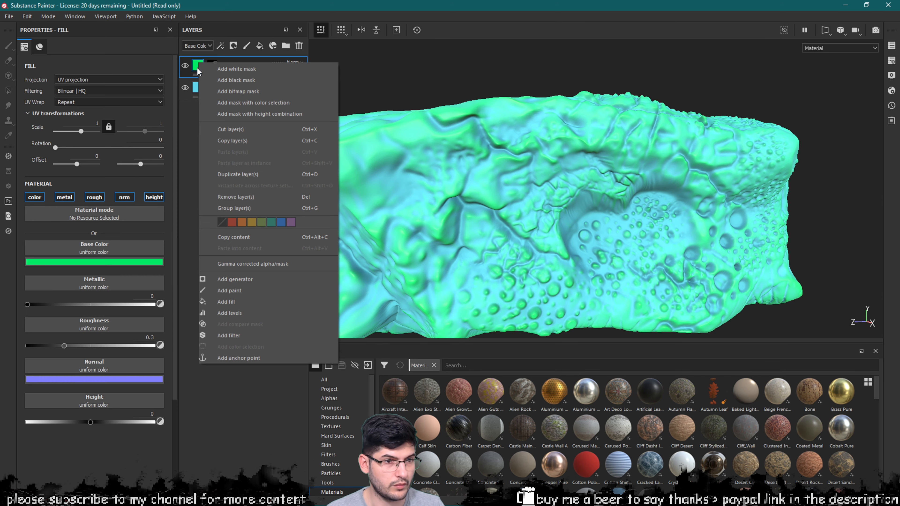
pyautogui.click(247, 335)
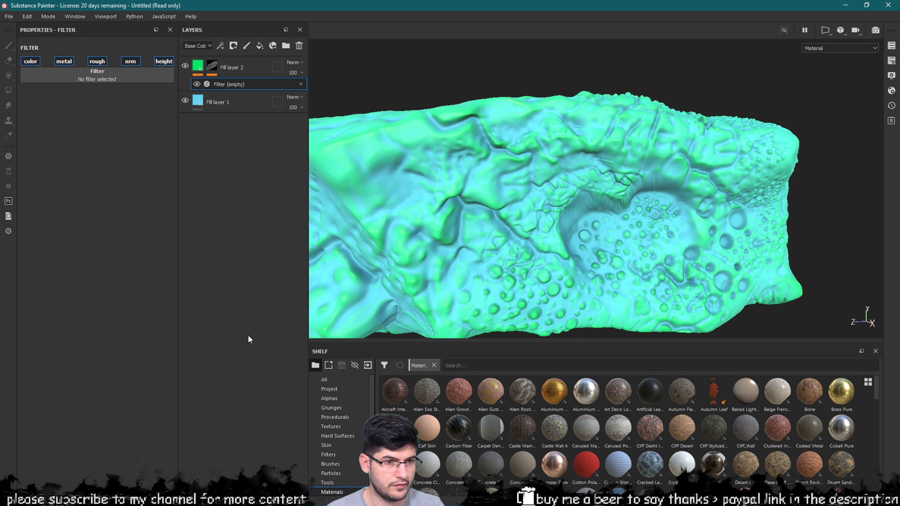
pyautogui.click(108, 81)
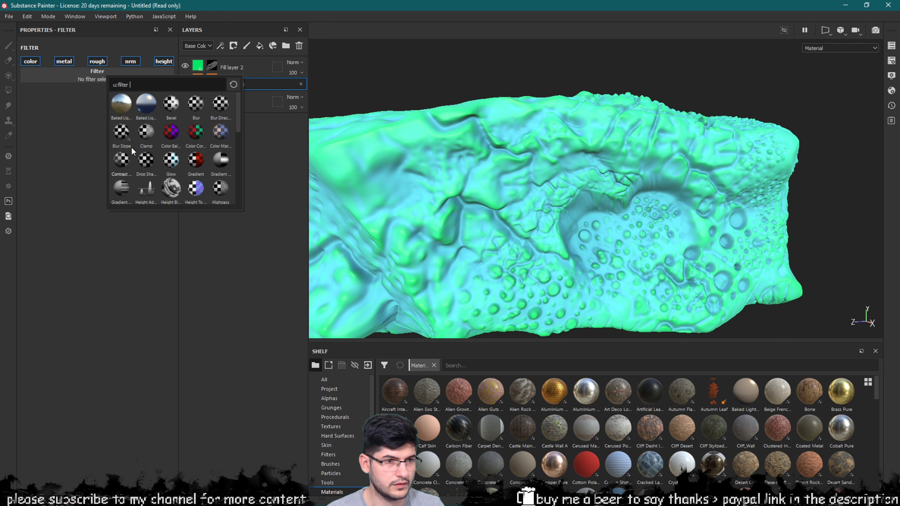
pyautogui.click(121, 134)
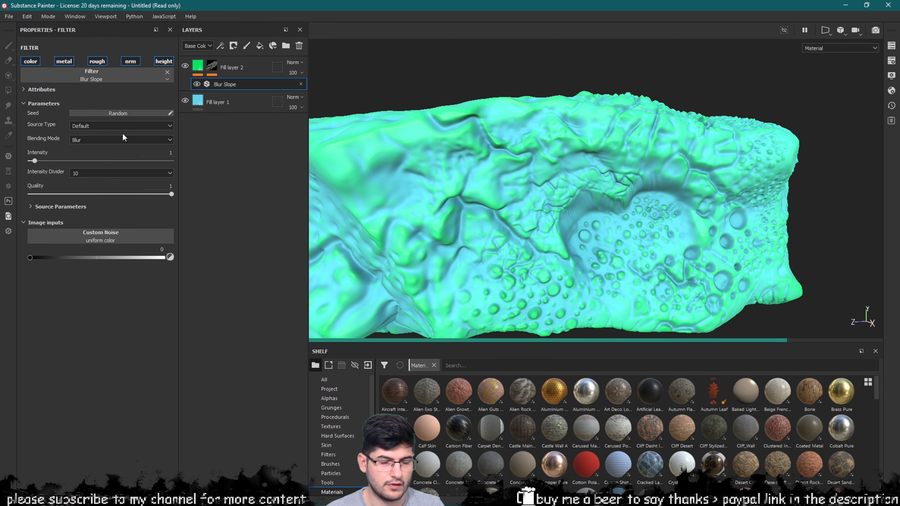
pyautogui.keyDown('alt'); pyautogui.moveTo(426, 159); pyautogui.dragTo(547, 201); pyautogui.keyUp('alt')
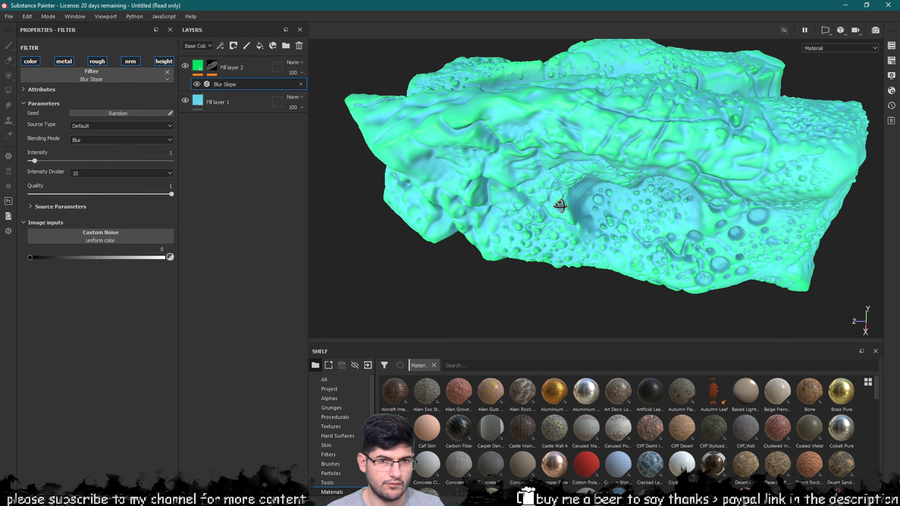
pyautogui.click(301, 84)
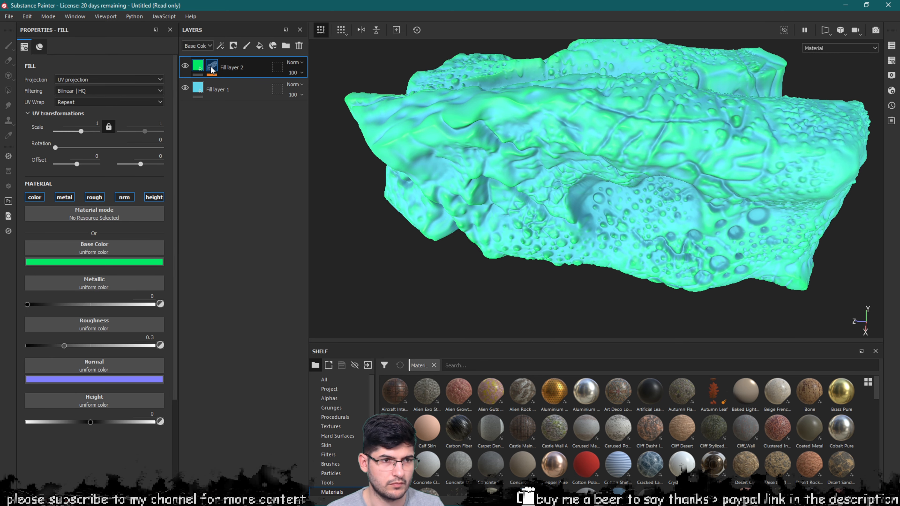
# Add a Blur Slope filter to Fill layer 2's mask above the Curvature generator and adjust its intensity
pyautogui.click(213, 66)
pyautogui.rightClick(222, 69)
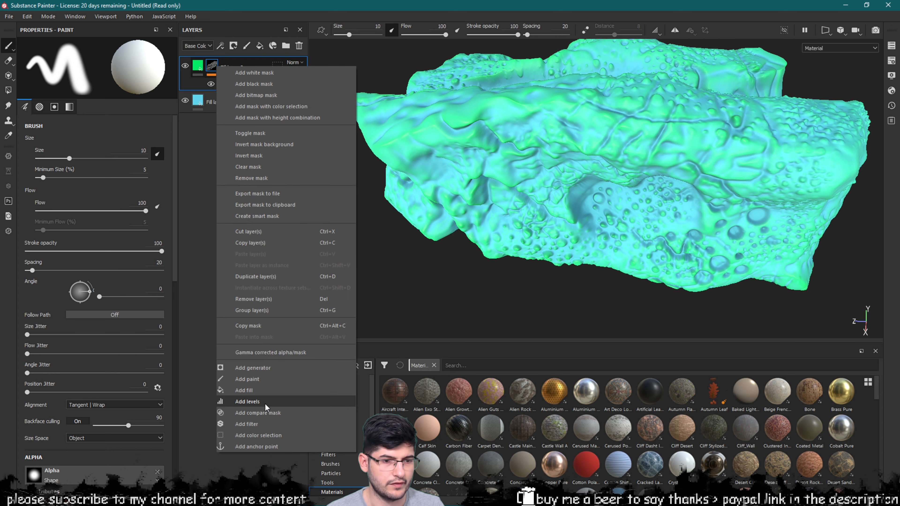
pyautogui.click(267, 424)
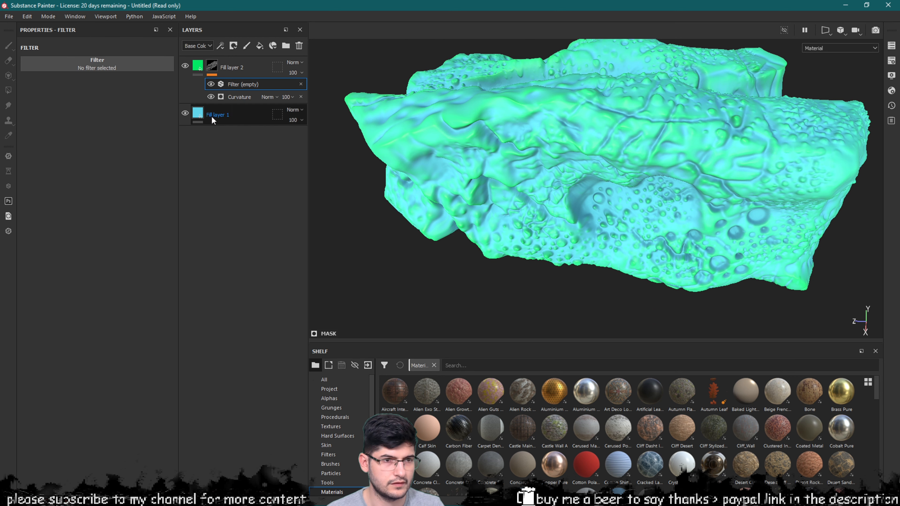
pyautogui.click(115, 67)
pyautogui.click(131, 125)
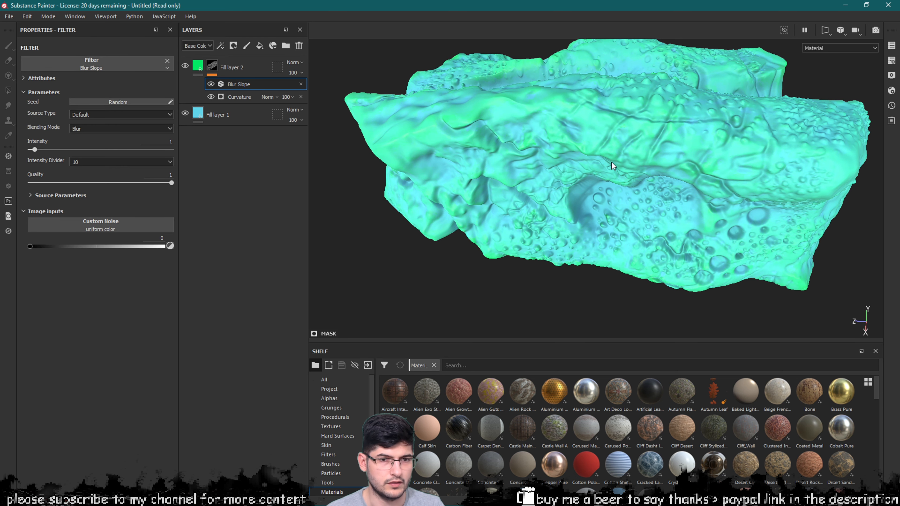
pyautogui.keyDown('alt'); pyautogui.moveTo(612, 165); pyautogui.dragTo(638, 134); pyautogui.keyUp('alt')
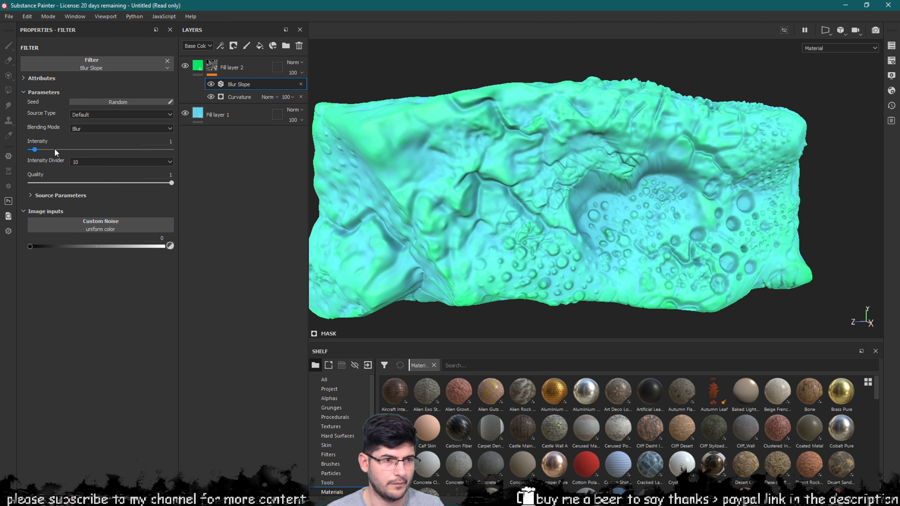
pyautogui.moveTo(38, 149)
pyautogui.mouseDown()
pyautogui.moveTo(93, 150)
pyautogui.moveTo(33, 151)
pyautogui.moveTo(19, 160)
pyautogui.moveTo(41, 173)
pyautogui.mouseUp()
pyautogui.keyDown('alt'); pyautogui.moveTo(567, 180); pyautogui.dragTo(496, 188); pyautogui.keyUp('alt')
# Set the Curvature generator in Fill layer 2's mask to a global balance of 0.39 and a global contrast of 0.39
pyautogui.click(217, 95)
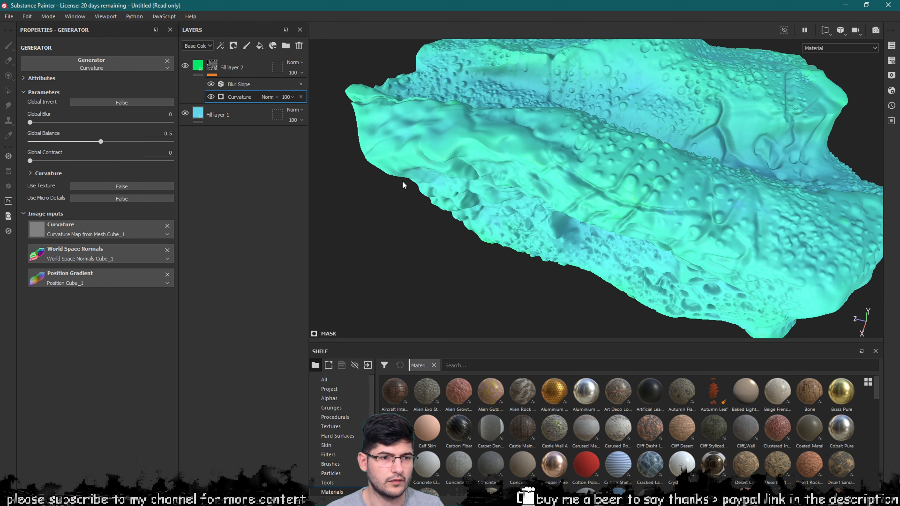
pyautogui.keyDown('alt'); pyautogui.moveTo(402, 181); pyautogui.dragTo(492, 159); pyautogui.keyUp('alt')
pyautogui.moveTo(50, 123)
pyautogui.mouseDown()
pyautogui.moveTo(101, 129)
pyautogui.moveTo(33, 125)
pyautogui.mouseUp()
pyautogui.moveTo(100, 142); pyautogui.dragTo(85, 162)
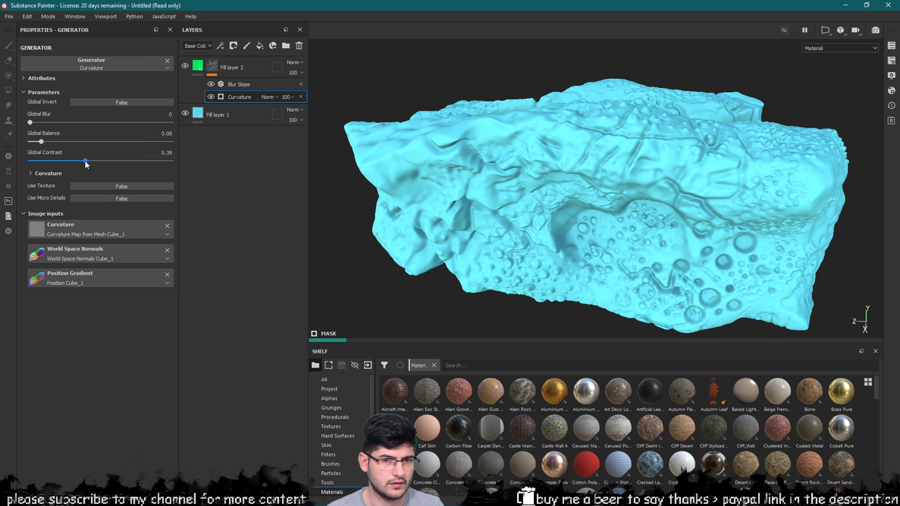
pyautogui.click(67, 140)
pyautogui.keyDown('alt'); pyautogui.moveTo(627, 184); pyautogui.dragTo(585, 199); pyautogui.keyUp('alt')
pyautogui.keyDown('alt'); pyautogui.moveTo(561, 171); pyautogui.dragTo(719, 111); pyautogui.keyUp('alt')
pyautogui.keyDown('alt'); pyautogui.moveTo(516, 180); pyautogui.dragTo(297, 226); pyautogui.keyUp('alt')
pyautogui.scroll(-2, 436, 227)
pyautogui.click(466, 365)
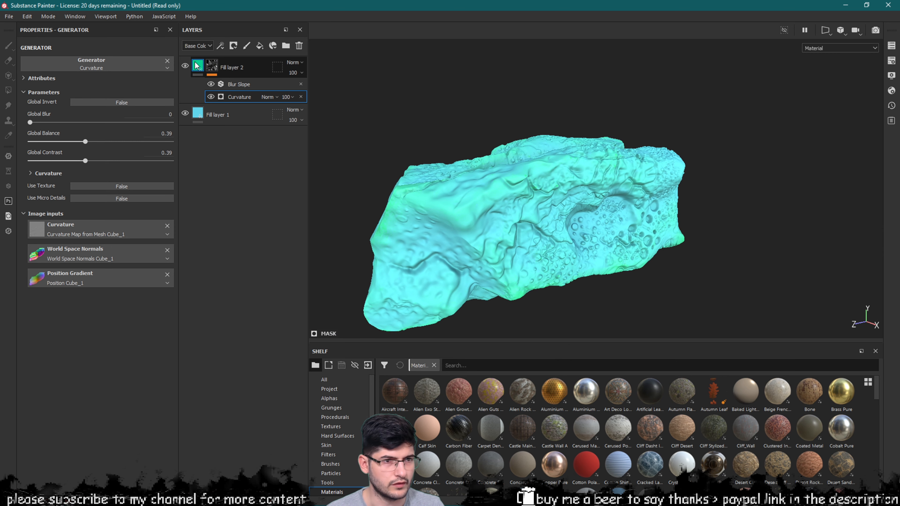
# Add a fill layer above Fill layer 2 and set its base color to the orange-brown b07811
pyautogui.click(197, 66)
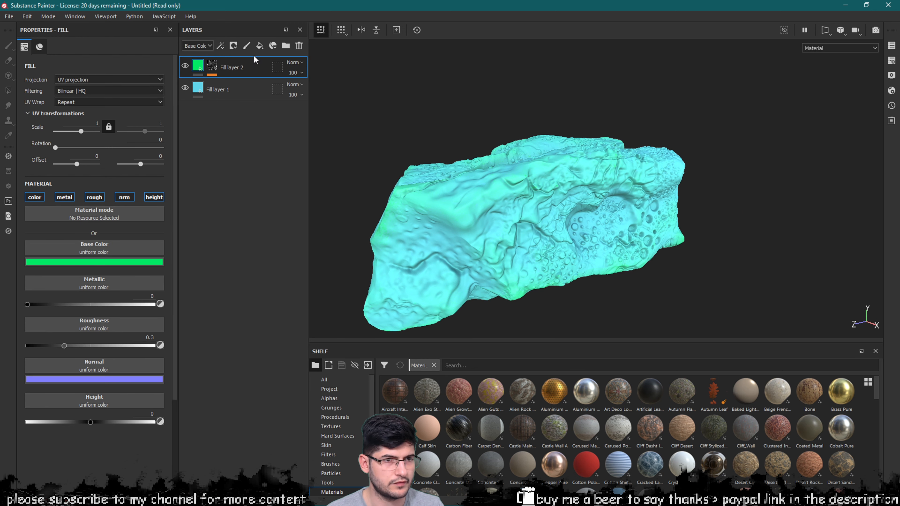
pyautogui.click(260, 45)
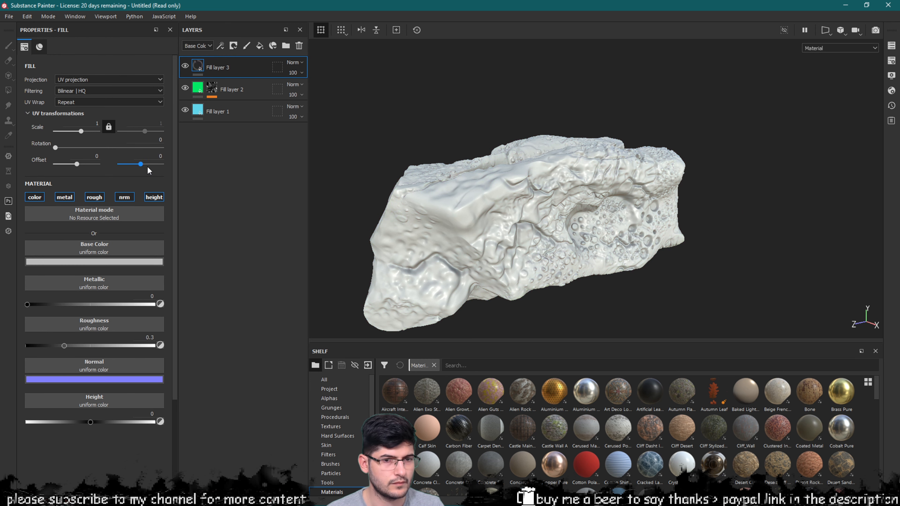
pyautogui.click(98, 253)
pyautogui.click(69, 261)
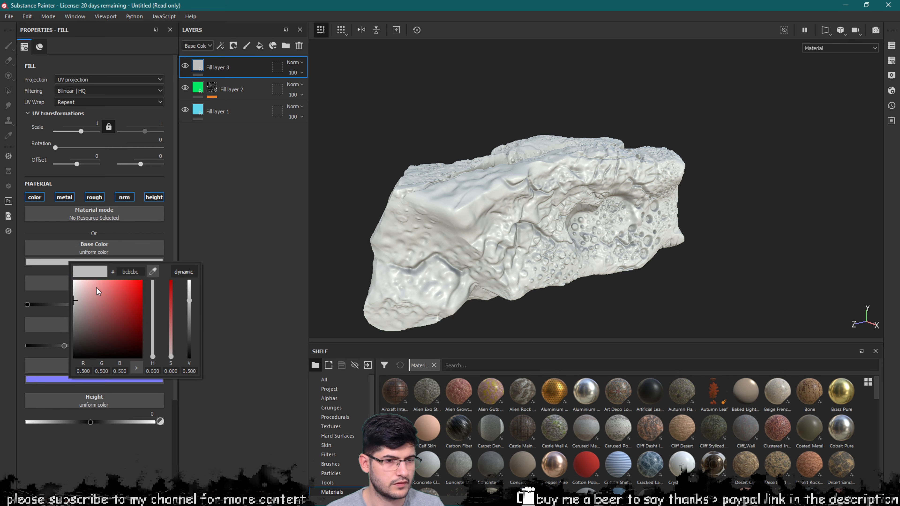
pyautogui.moveTo(121, 311); pyautogui.dragTo(134, 299)
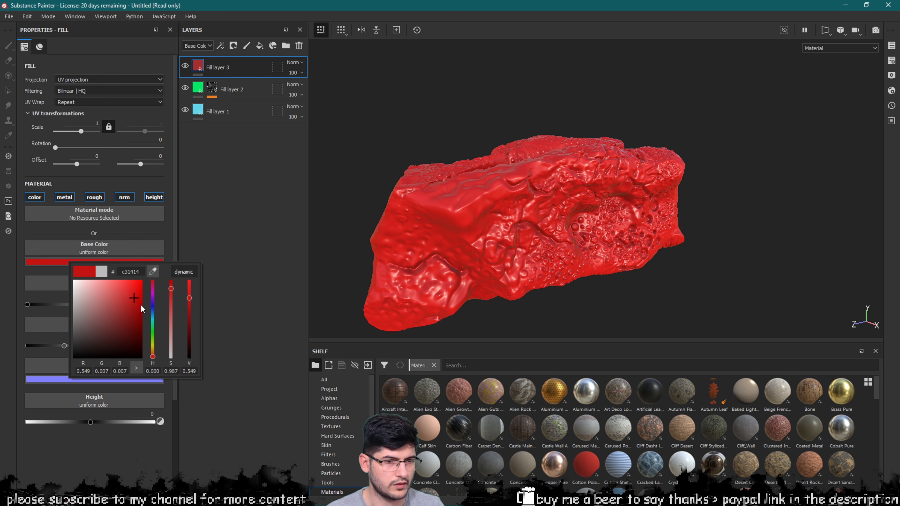
pyautogui.moveTo(155, 346); pyautogui.dragTo(156, 352)
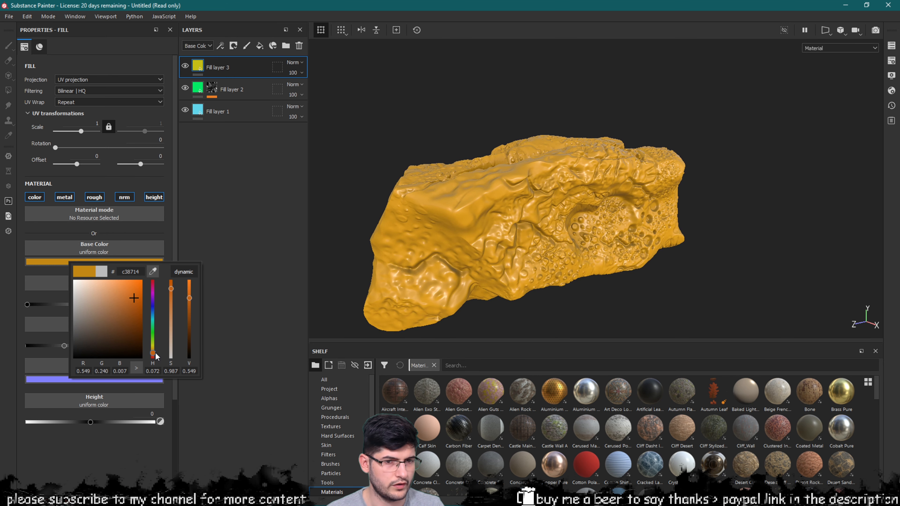
pyautogui.moveTo(188, 290); pyautogui.dragTo(191, 305)
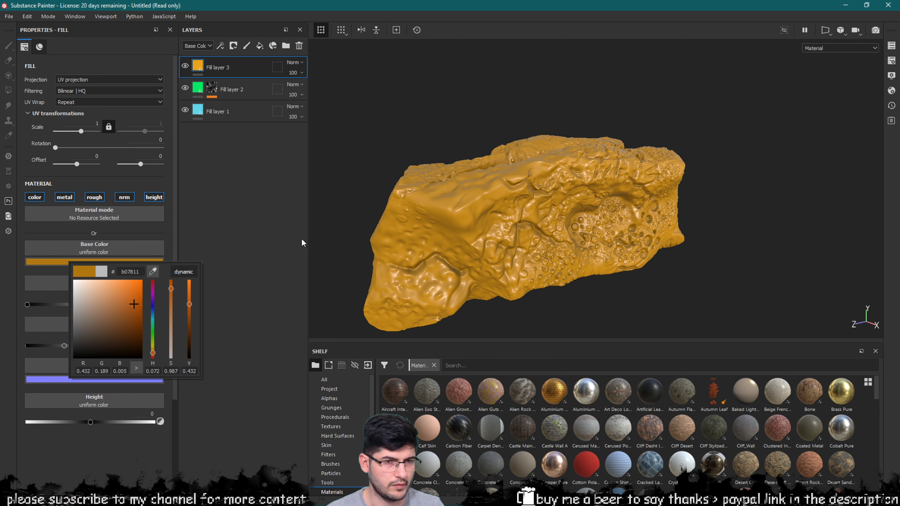
pyautogui.click(224, 145)
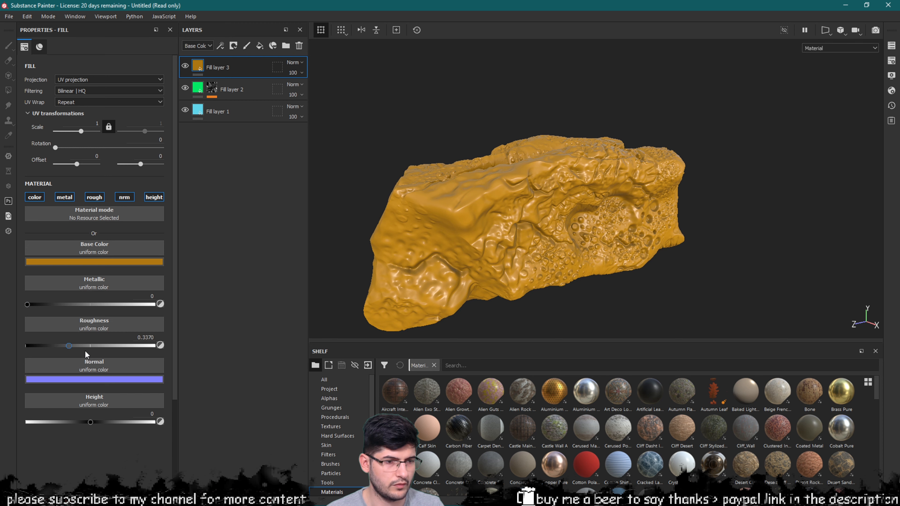
# Raise the roughness of Fill layer 3 to about 0.77 and of Fill layer 2 to about 0.75
pyautogui.moveTo(85, 352); pyautogui.dragTo(130, 357)
pyautogui.click(241, 89)
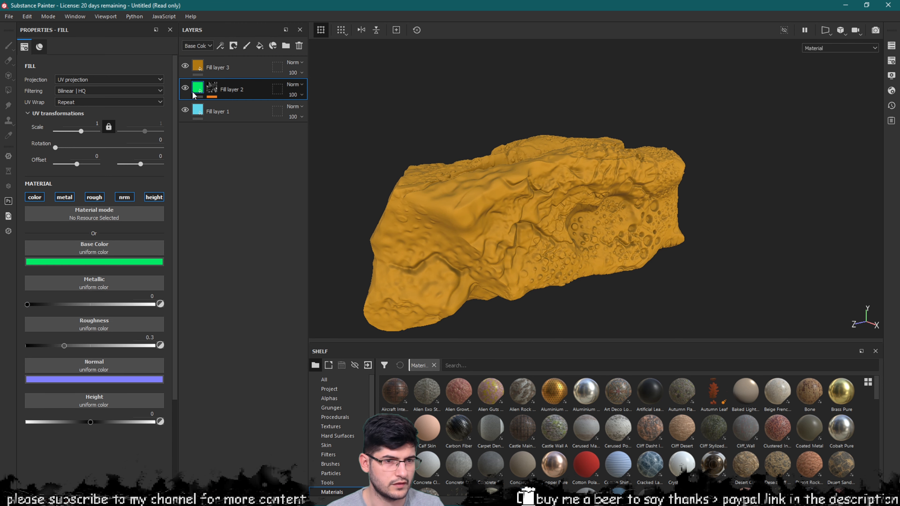
pyautogui.moveTo(122, 350); pyautogui.dragTo(124, 350)
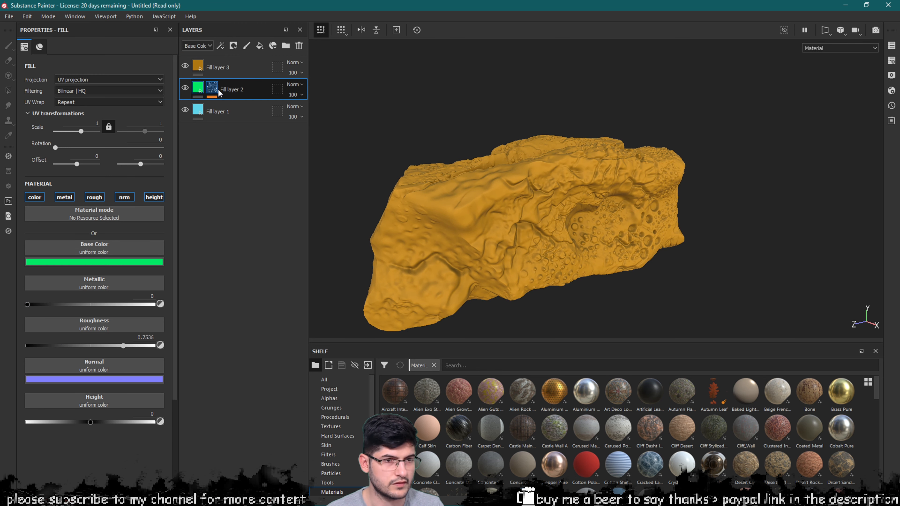
pyautogui.keyDown('alt'); pyautogui.moveTo(569, 172); pyautogui.dragTo(505, 155); pyautogui.keyUp('alt')
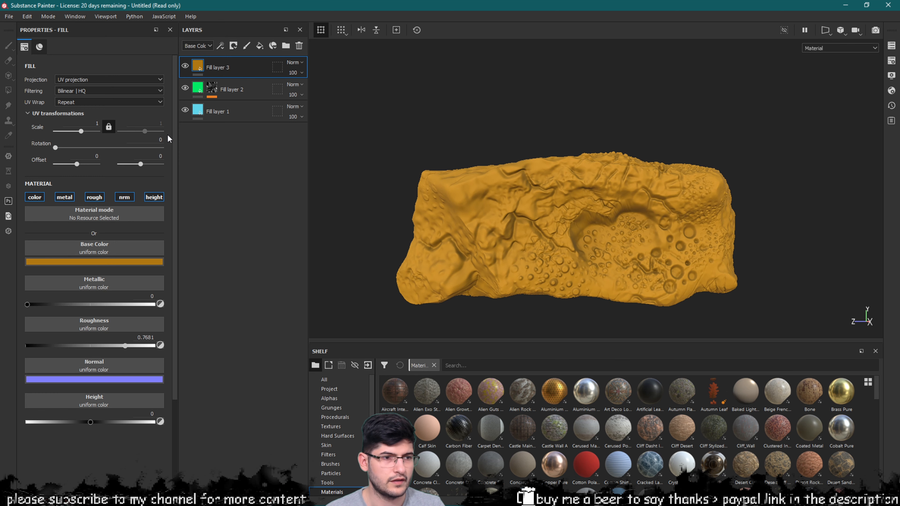
# Add a black mask to Fill layer 3 and put a Metal Edge Wear generator on it
pyautogui.rightClick(191, 68)
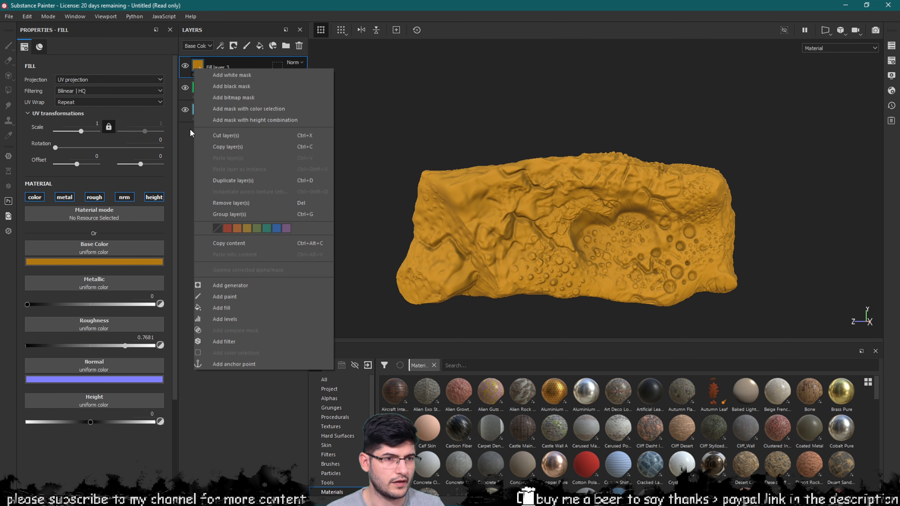
pyautogui.click(215, 83)
pyautogui.rightClick(214, 65)
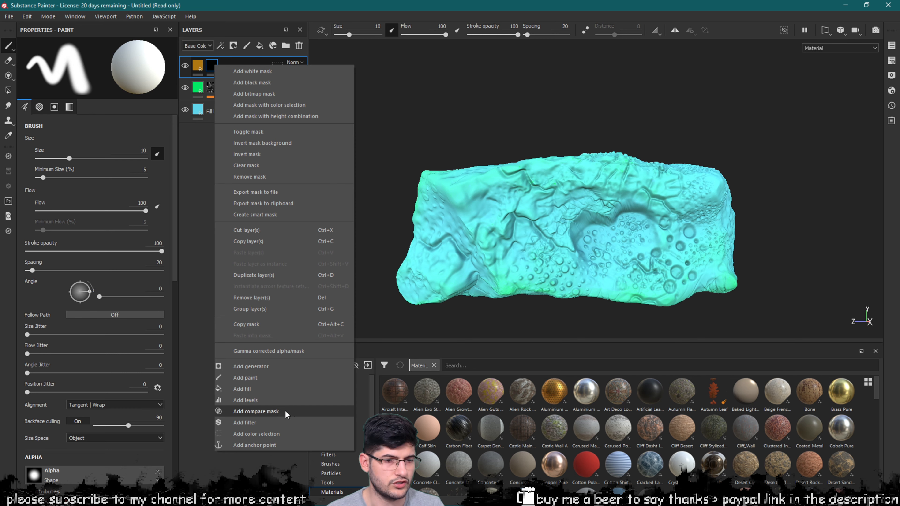
pyautogui.click(249, 366)
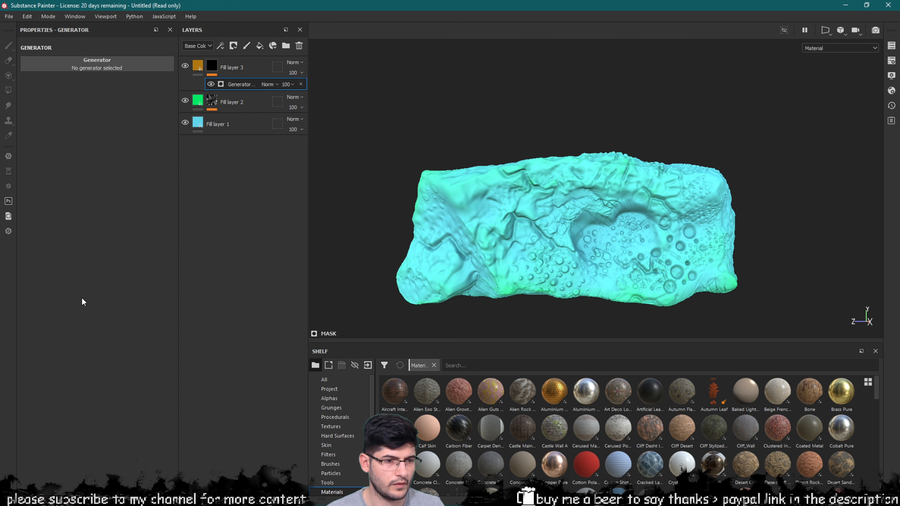
pyautogui.click(117, 67)
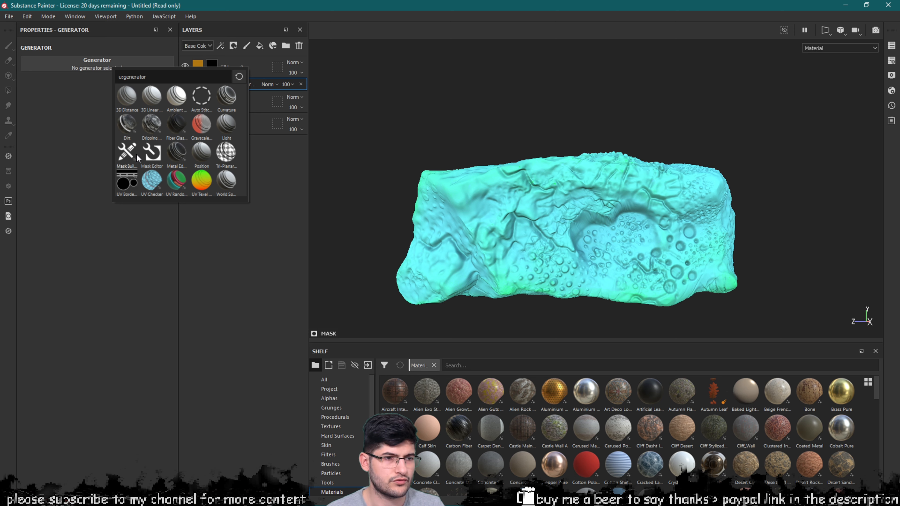
pyautogui.click(170, 157)
# Invert the Metal Edge Wear generator on Fill layer 3's mask and set its wear level to 0.91
pyautogui.keyDown('alt'); pyautogui.moveTo(542, 191); pyautogui.dragTo(541, 205); pyautogui.keyUp('alt')
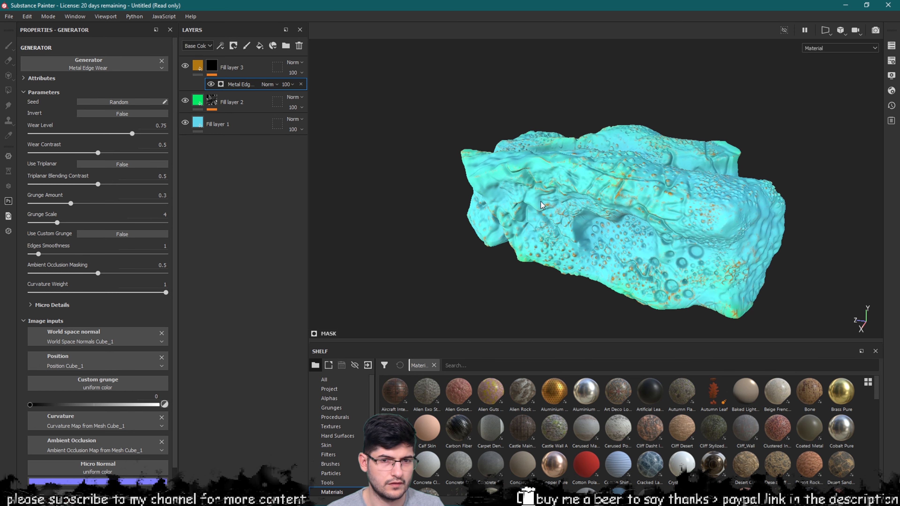
pyautogui.scroll(3, 733, 227)
pyautogui.keyDown('alt'); pyautogui.moveTo(733, 227); pyautogui.dragTo(689, 155); pyautogui.keyUp('alt')
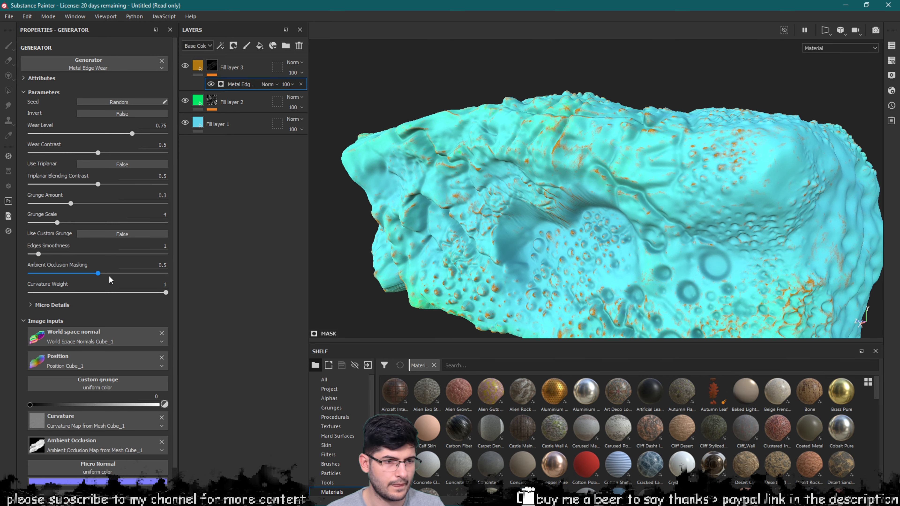
pyautogui.click(113, 115)
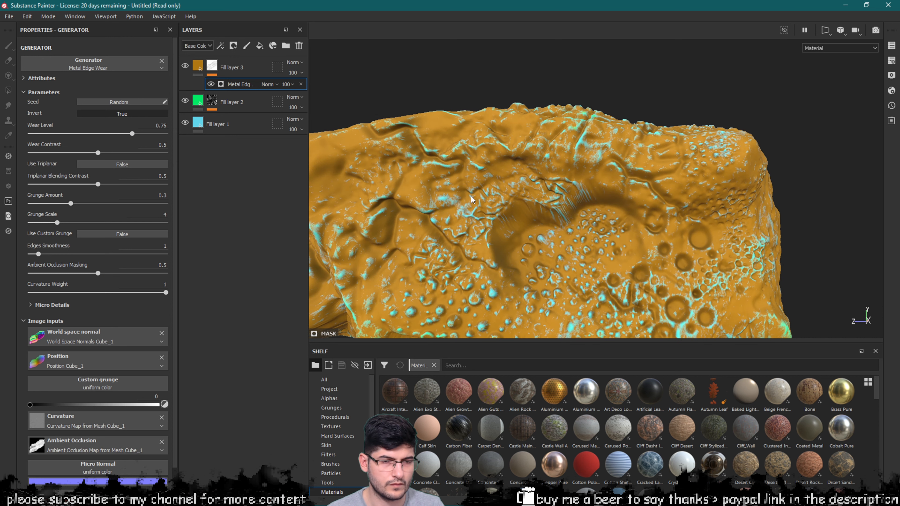
pyautogui.keyDown('alt'); pyautogui.moveTo(471, 200); pyautogui.dragTo(482, 198); pyautogui.keyUp('alt')
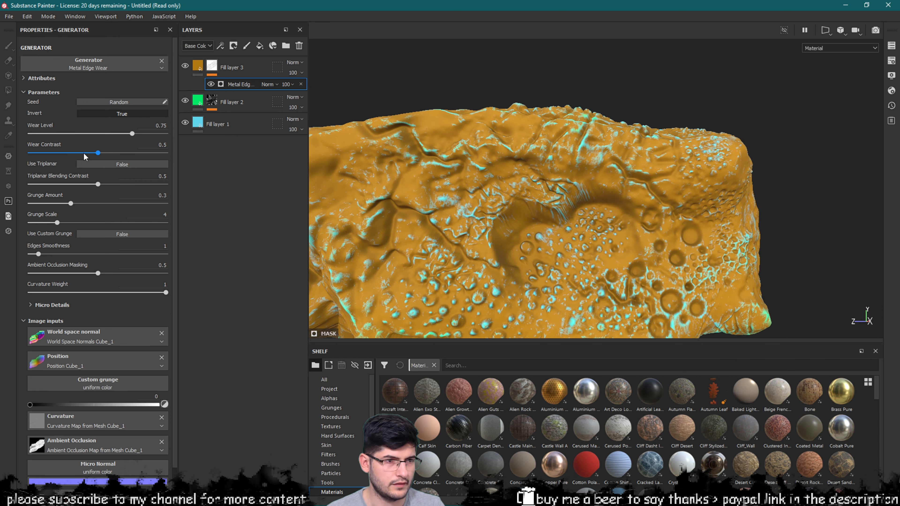
pyautogui.moveTo(144, 134); pyautogui.dragTo(154, 135)
# Examine from several sides how the inverted edge wear distributes the orange over the blue and green
pyautogui.keyDown('alt'); pyautogui.moveTo(585, 220); pyautogui.dragTo(613, 248); pyautogui.keyUp('alt')
pyautogui.keyDown('alt'); pyautogui.moveTo(614, 248); pyautogui.dragTo(584, 259, button='middle'); pyautogui.keyUp('alt')
pyautogui.keyDown('alt'); pyautogui.moveTo(584, 259); pyautogui.dragTo(645, 223); pyautogui.keyUp('alt')
pyautogui.keyDown('alt'); pyautogui.moveTo(523, 234); pyautogui.dragTo(677, 179, button='middle'); pyautogui.keyUp('alt')
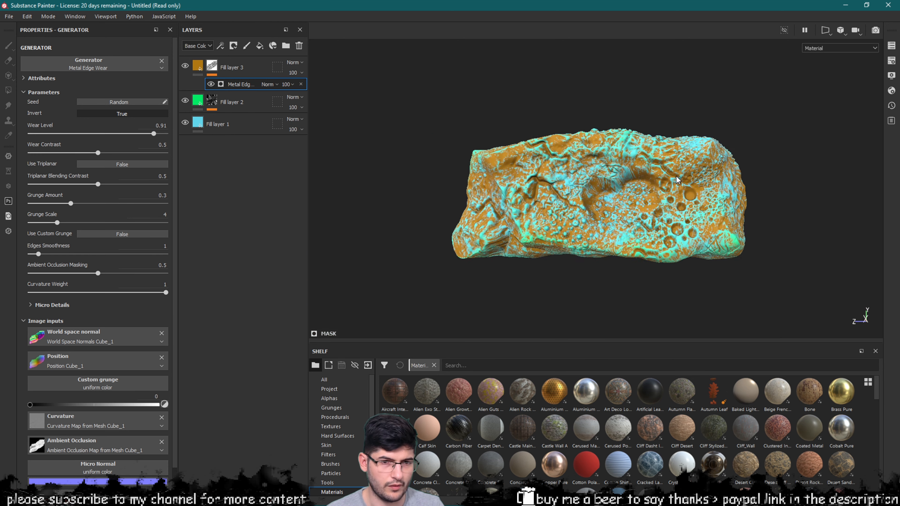
pyautogui.keyDown('alt'); pyautogui.moveTo(676, 179); pyautogui.dragTo(726, 199, button='right'); pyautogui.keyUp('alt')
pyautogui.keyDown('alt'); pyautogui.moveTo(567, 192); pyautogui.dragTo(623, 213); pyautogui.keyUp('alt')
pyautogui.keyDown('alt'); pyautogui.moveTo(607, 214); pyautogui.dragTo(467, 181, button='right'); pyautogui.keyUp('alt')
pyautogui.keyDown('alt'); pyautogui.moveTo(467, 181); pyautogui.dragTo(606, 227, button='middle'); pyautogui.keyUp('alt')
pyautogui.keyDown('alt'); pyautogui.moveTo(605, 227); pyautogui.dragTo(756, 115); pyautogui.keyUp('alt')
pyautogui.keyDown('alt'); pyautogui.moveTo(755, 111); pyautogui.dragTo(524, 209, button='middle'); pyautogui.keyUp('alt')
pyautogui.keyDown('alt'); pyautogui.moveTo(524, 209); pyautogui.dragTo(544, 200); pyautogui.keyUp('alt')
pyautogui.keyDown('alt'); pyautogui.moveTo(481, 205); pyautogui.dragTo(615, 150, button='middle'); pyautogui.keyUp('alt')
# Move the Blur Slope filter below the Curvature generator in Fill layer 2's mask and set its intensity to 4.05
pyautogui.click(234, 105)
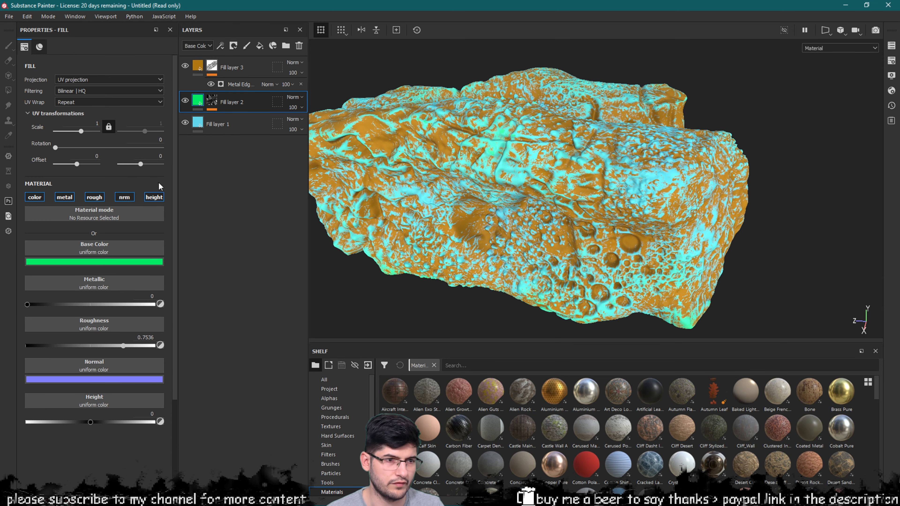
pyautogui.click(211, 100)
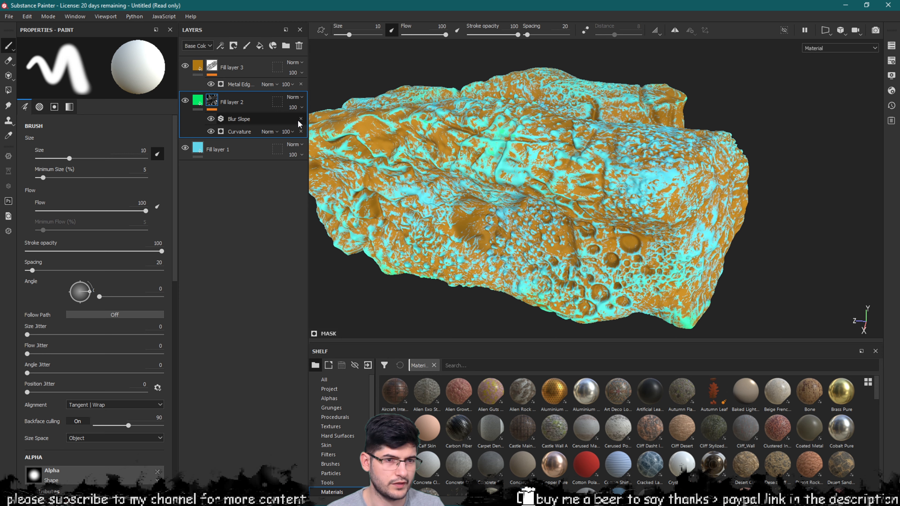
pyautogui.moveTo(267, 120); pyautogui.dragTo(257, 135)
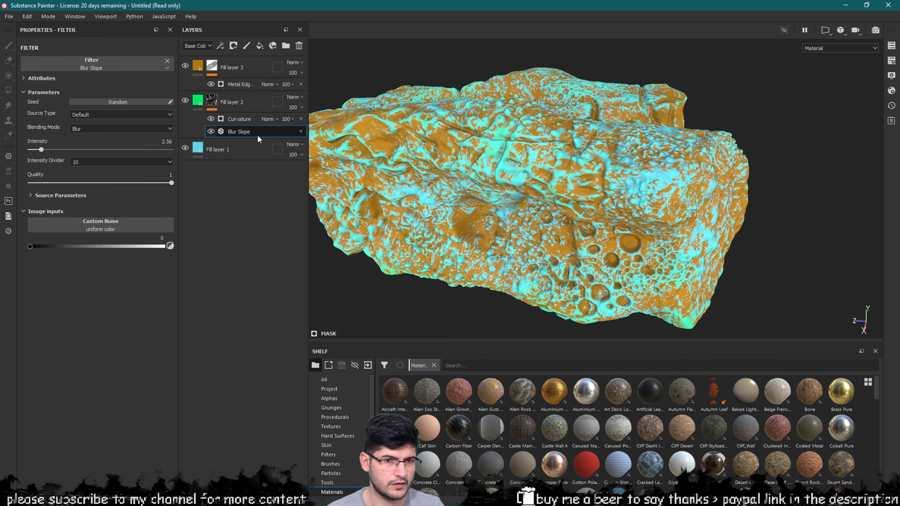
pyautogui.keyDown('alt'); pyautogui.moveTo(659, 164); pyautogui.dragTo(549, 148); pyautogui.keyUp('alt')
pyautogui.scroll(3, 548, 146)
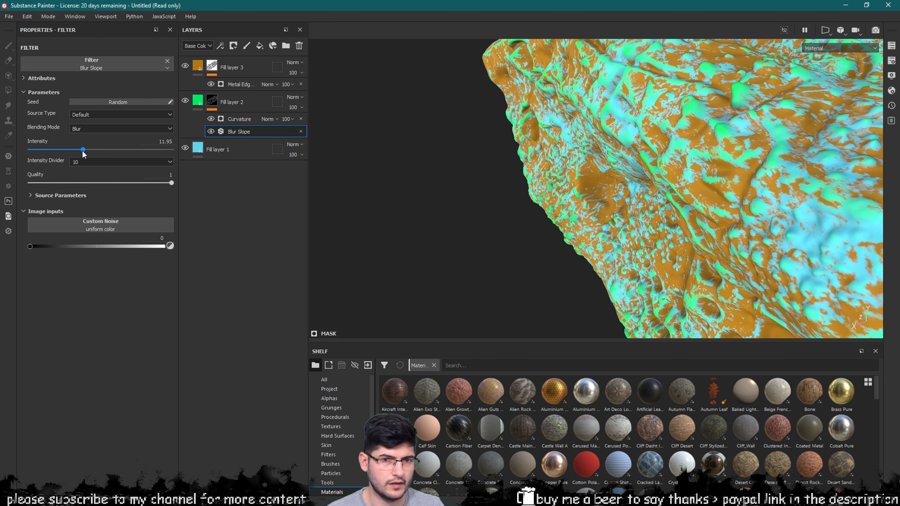
pyautogui.moveTo(70, 151); pyautogui.dragTo(48, 150)
pyautogui.keyDown('alt'); pyautogui.moveTo(688, 212); pyautogui.dragTo(761, 170); pyautogui.keyUp('alt')
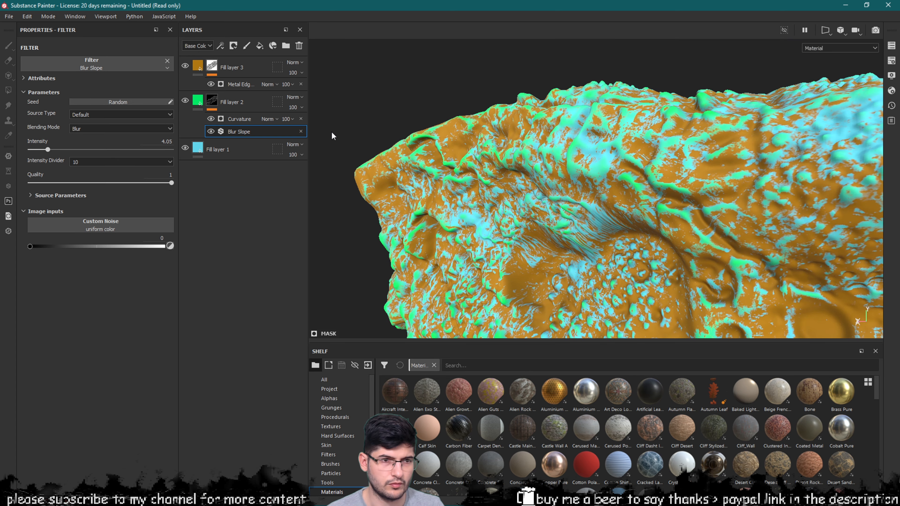
# Remove the Blur Slope filter from Fill layer 2's mask
pyautogui.click(301, 131)
pyautogui.press('f')
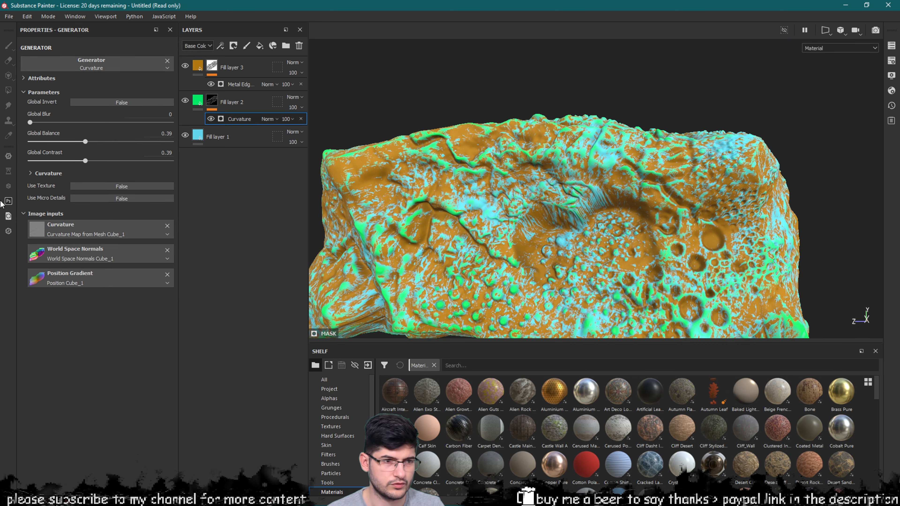
pyautogui.press('Delete')
# Change Fill layer 2's base color to a brighter, less saturated light green
pyautogui.click(118, 262)
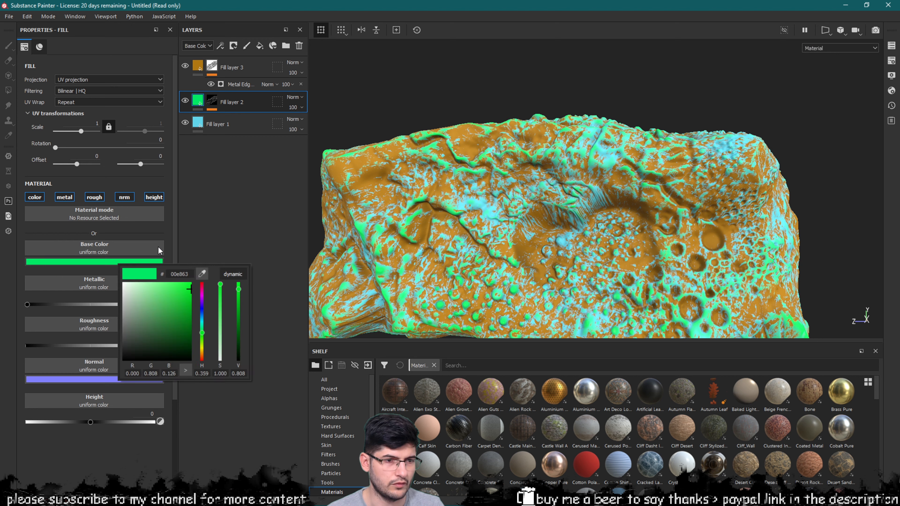
pyautogui.click(239, 305)
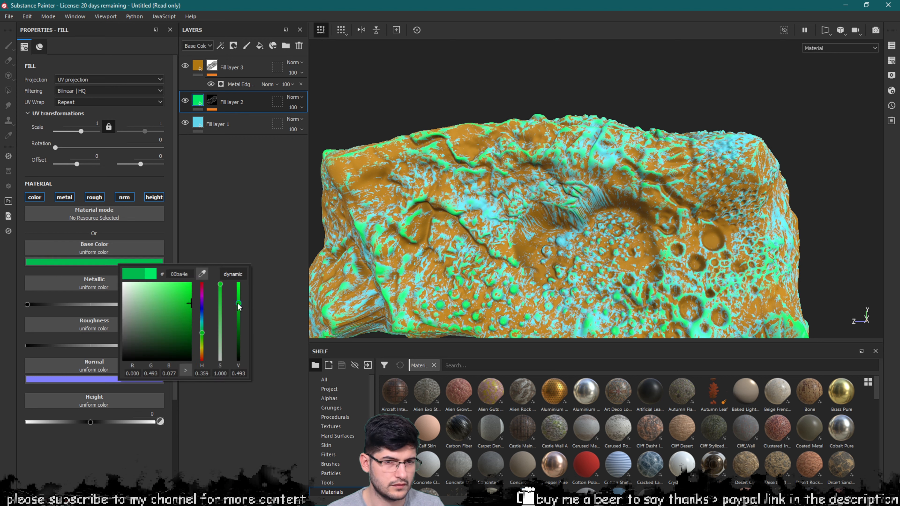
pyautogui.moveTo(240, 309); pyautogui.dragTo(248, 268)
pyautogui.click(221, 307)
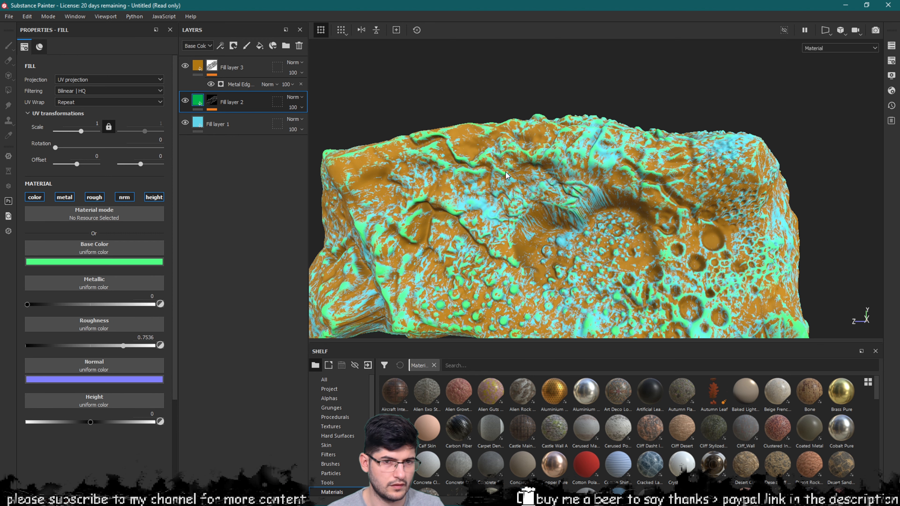
# Set Fill layer 2's roughness to about 0.11 and its metallic value to about 0.22
pyautogui.moveTo(115, 347); pyautogui.dragTo(52, 346)
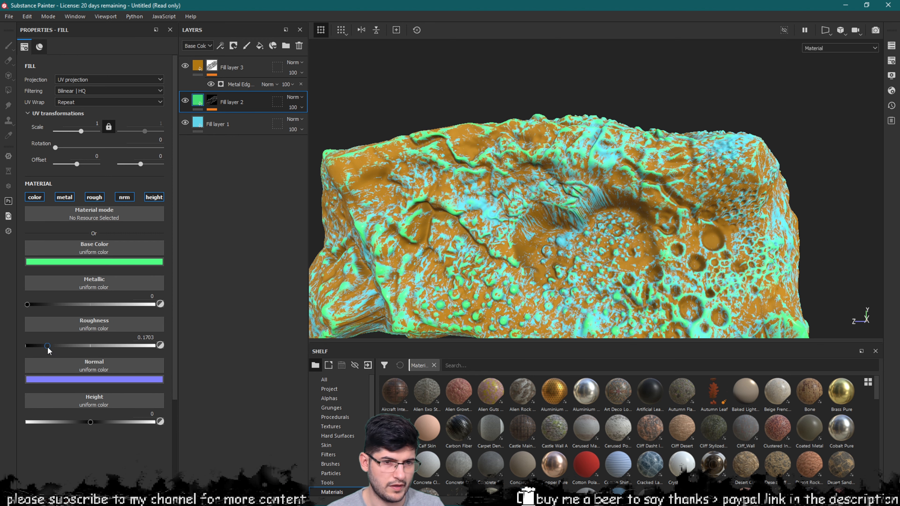
pyautogui.keyDown('alt'); pyautogui.moveTo(391, 150); pyautogui.dragTo(406, 162); pyautogui.keyUp('alt')
pyautogui.keyDown('shift'); pyautogui.moveTo(406, 162); pyautogui.dragTo(450, 161, button='right'); pyautogui.keyUp('shift')
pyautogui.moveTo(112, 305)
pyautogui.mouseDown()
pyautogui.moveTo(124, 305)
pyautogui.moveTo(53, 294)
pyautogui.mouseUp()
# Examine the combined orange, green and blue coloring around the mesh and display Fill layer 3's settings
pyautogui.keyDown('alt'); pyautogui.moveTo(493, 217); pyautogui.dragTo(499, 164); pyautogui.keyUp('alt')
pyautogui.scroll(2, 578, 155)
pyautogui.keyDown('shift'); pyautogui.moveTo(624, 159); pyautogui.dragTo(603, 165, button='right'); pyautogui.keyUp('shift')
pyautogui.keyDown('alt'); pyautogui.moveTo(613, 161); pyautogui.dragTo(655, 167); pyautogui.keyUp('alt')
pyautogui.keyDown('shift'); pyautogui.moveTo(656, 167); pyautogui.dragTo(579, 198, button='right'); pyautogui.keyUp('shift')
pyautogui.keyDown('alt'); pyautogui.moveTo(621, 190); pyautogui.dragTo(647, 188); pyautogui.keyUp('alt')
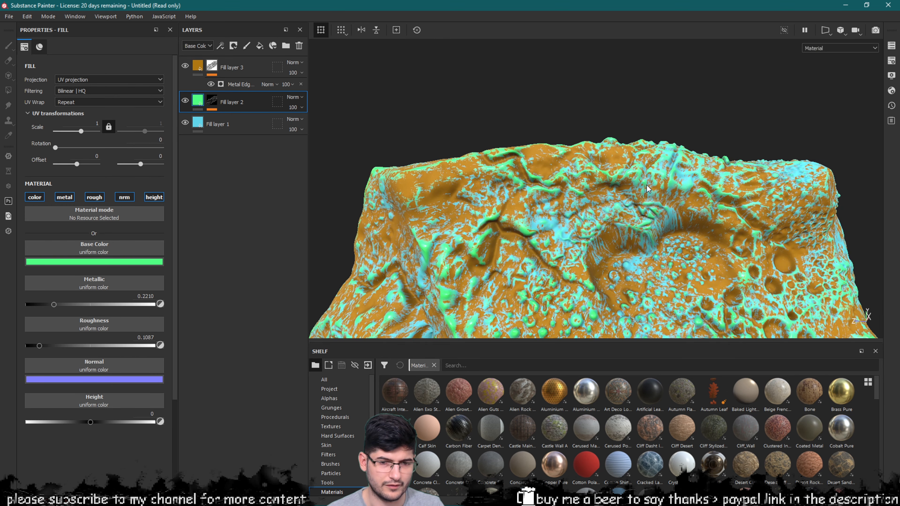
pyautogui.click(195, 67)
pyautogui.keyDown('alt'); pyautogui.moveTo(606, 122); pyautogui.dragTo(454, 231); pyautogui.keyUp('alt')
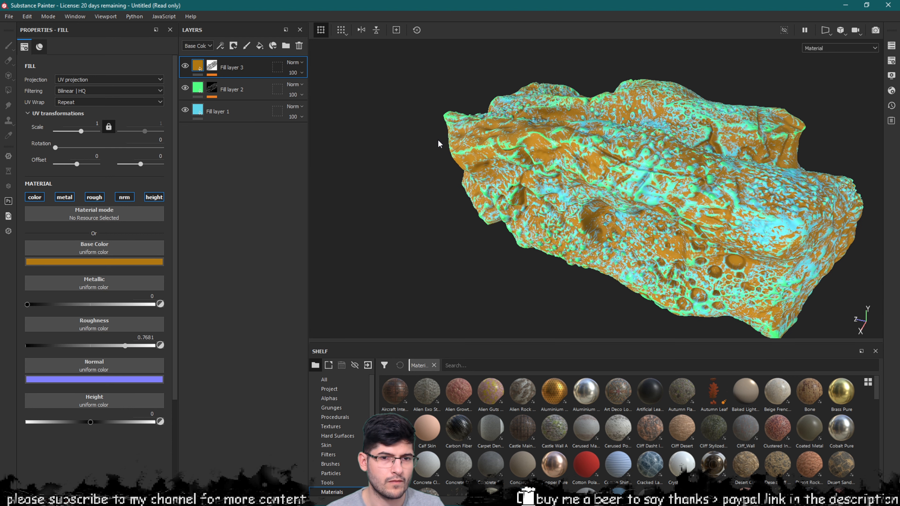
pyautogui.keyDown('alt'); pyautogui.moveTo(440, 145); pyautogui.dragTo(297, 136); pyautogui.keyUp('alt')
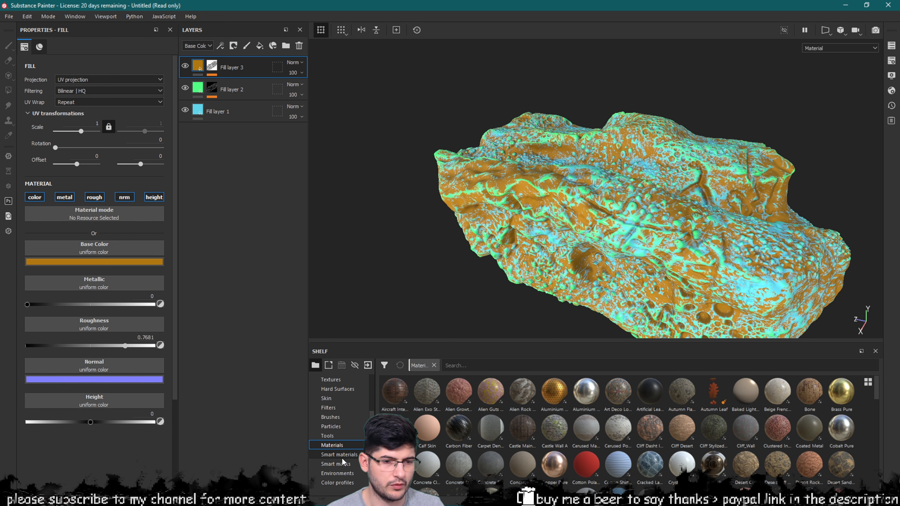
# Search the smart materials for "dirt" and add the Dirt smart material above Fill layer 3
pyautogui.click(505, 365)
pyautogui.write('dirt')
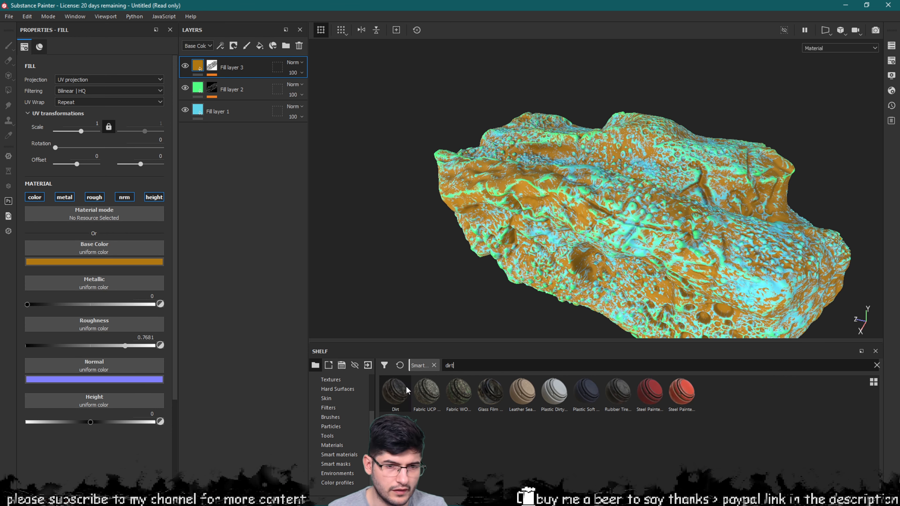
pyautogui.moveTo(396, 387); pyautogui.dragTo(225, 56)
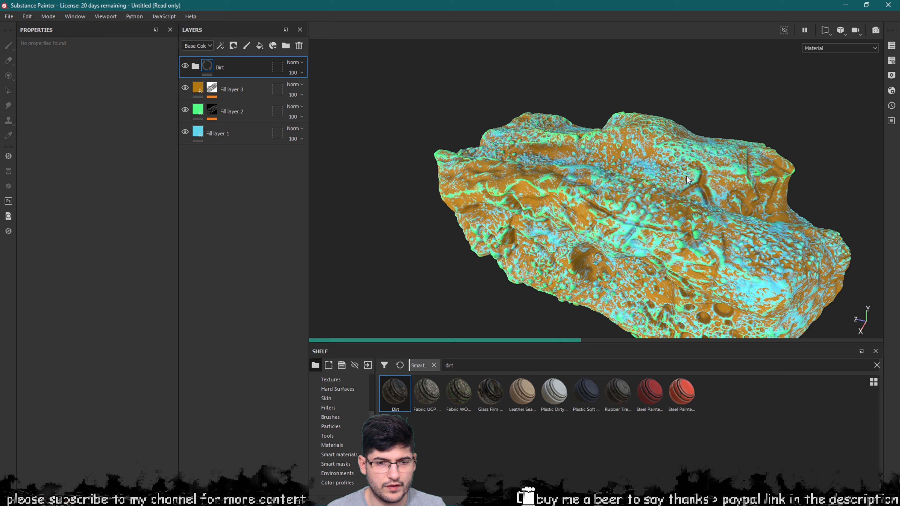
pyautogui.keyDown('alt'); pyautogui.moveTo(675, 209); pyautogui.dragTo(667, 108); pyautogui.keyUp('alt')
pyautogui.scroll(-3, 707, 207)
pyautogui.scroll(4, 706, 207)
pyautogui.scroll(3, 667, 141)
pyautogui.scroll(-5, 667, 184)
pyautogui.keyDown('alt'); pyautogui.moveTo(616, 173); pyautogui.dragTo(570, 176); pyautogui.keyUp('alt')
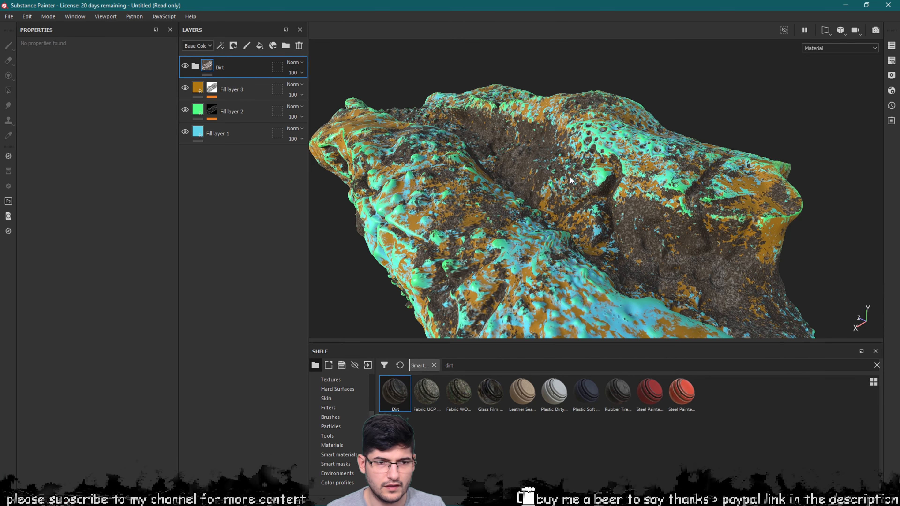
# Expand the Dirt group and set Color 2 of Dirt Base's Gradient filter to a more saturated dark brown
pyautogui.click(195, 66)
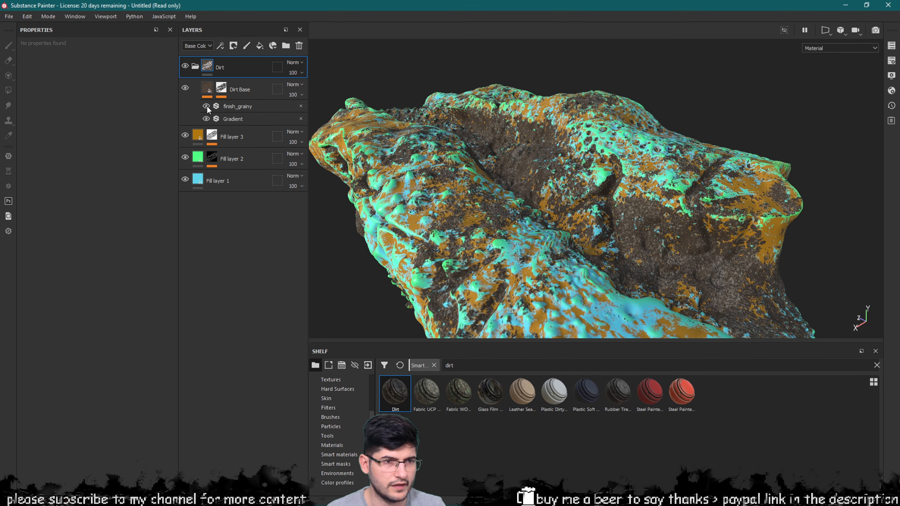
pyautogui.click(222, 119)
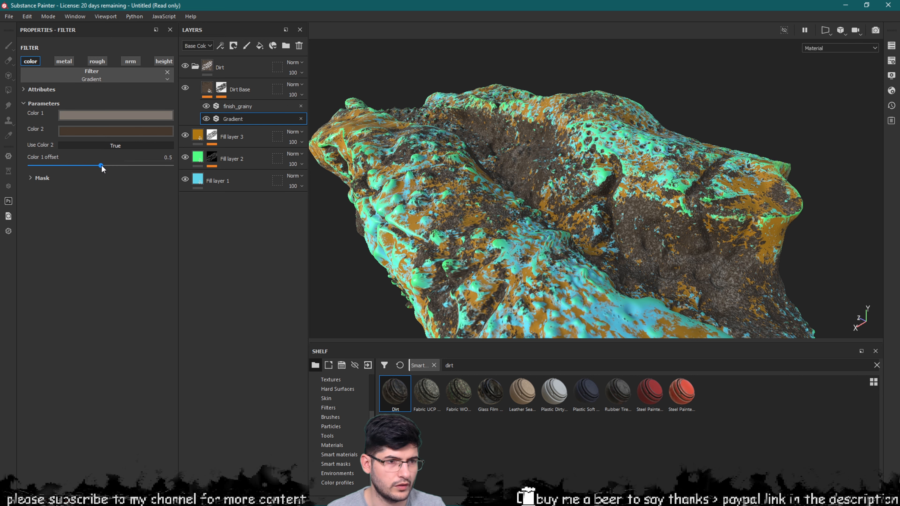
pyautogui.click(131, 134)
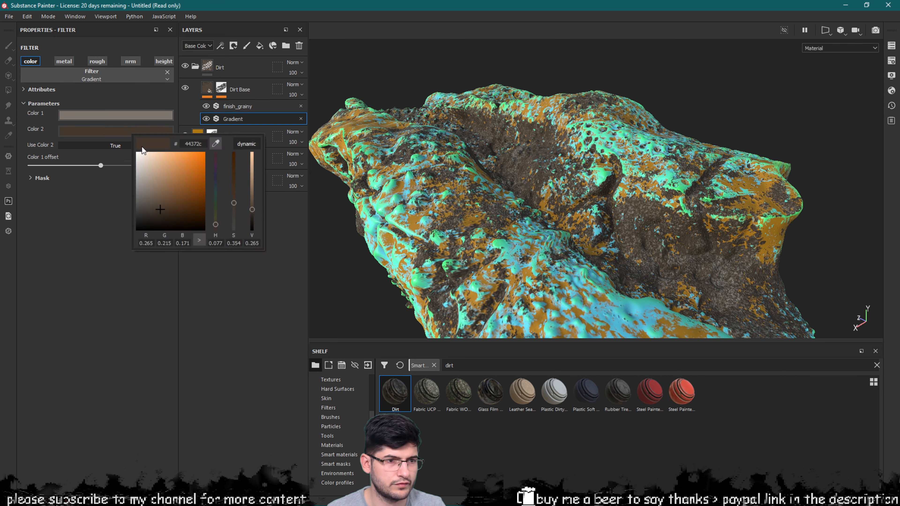
pyautogui.moveTo(164, 189); pyautogui.dragTo(185, 207)
# Set Color 1 of Dirt Base's Gradient filter to a light orange-tan, d49b6b
pyautogui.click(133, 116)
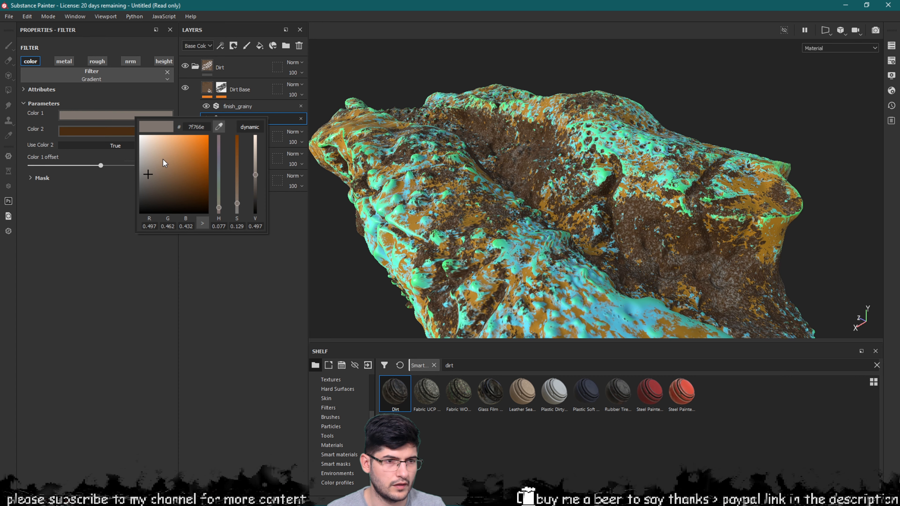
pyautogui.click(168, 158)
pyautogui.moveTo(168, 158); pyautogui.dragTo(173, 149)
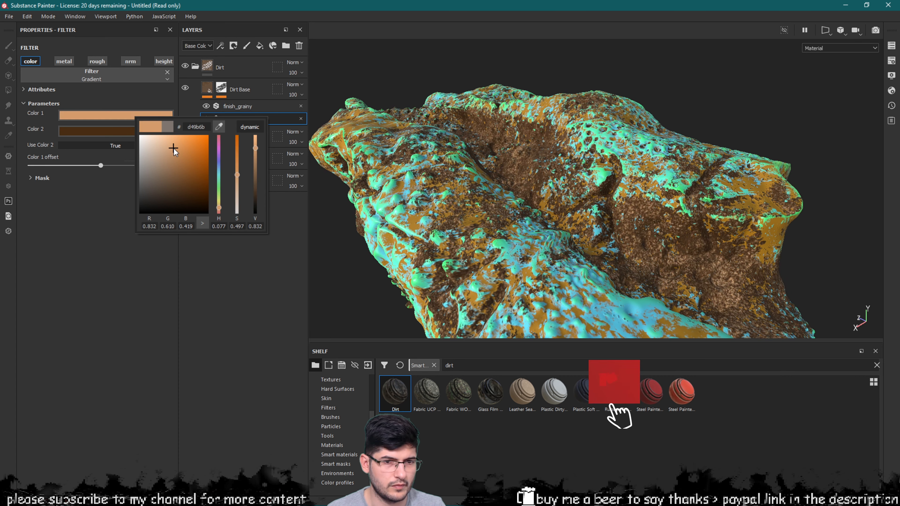
pyautogui.keyDown('alt'); pyautogui.moveTo(617, 191); pyautogui.dragTo(638, 167); pyautogui.keyUp('alt')
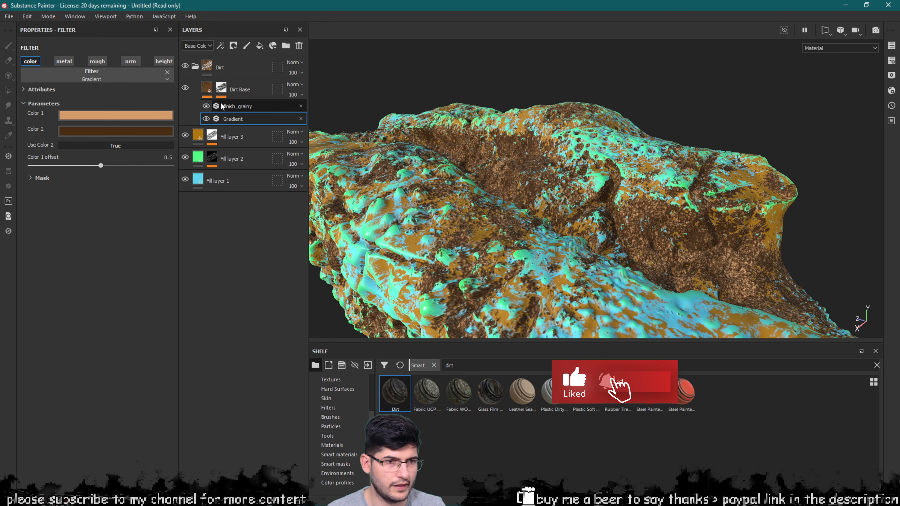
# Examine the finish_grainy filter settings, the Dirt Base fill settings and the dirt coverage on the mesh
pyautogui.click(230, 108)
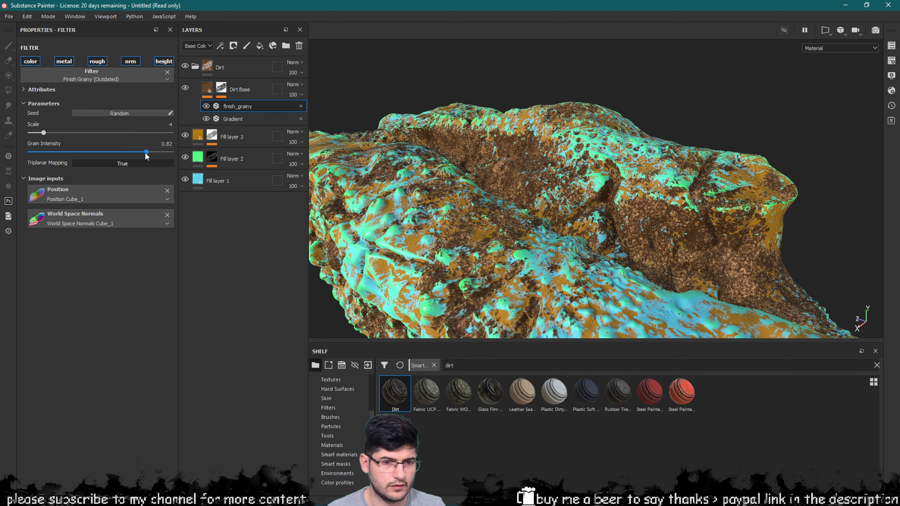
pyautogui.keyDown('alt'); pyautogui.moveTo(494, 118); pyautogui.dragTo(442, 129); pyautogui.keyUp('alt')
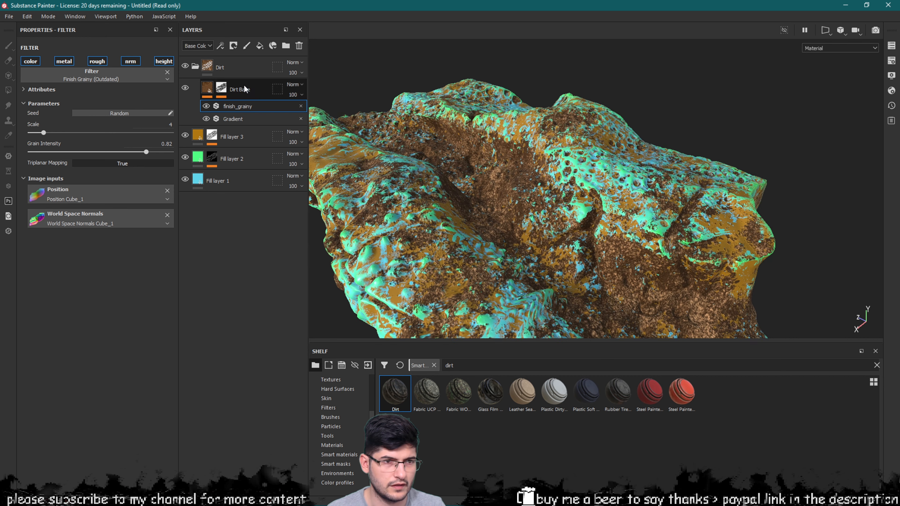
pyautogui.click(207, 92)
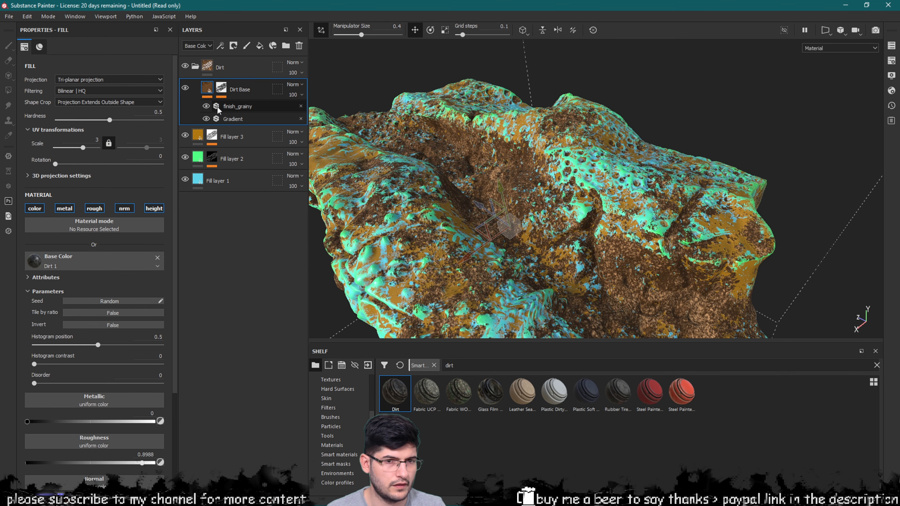
pyautogui.keyDown('alt'); pyautogui.moveTo(435, 140); pyautogui.dragTo(442, 122); pyautogui.keyUp('alt')
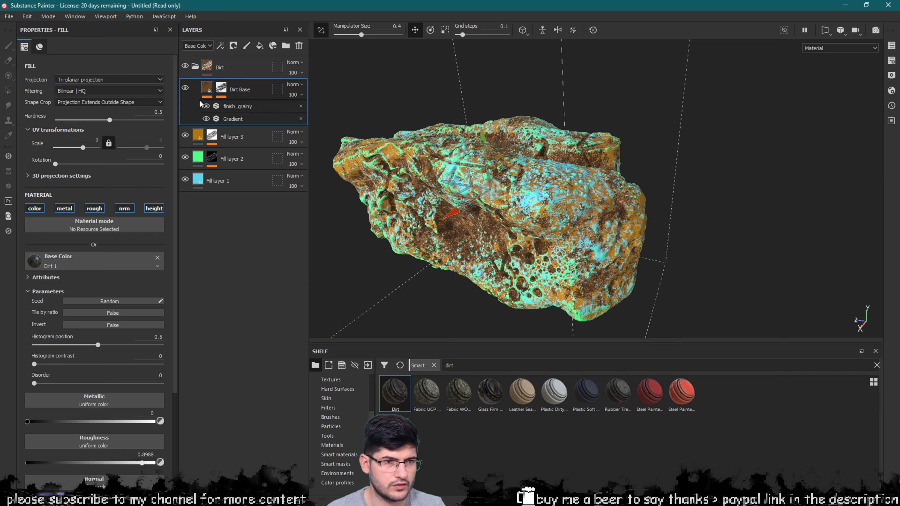
pyautogui.scroll(1, 534, 164)
pyautogui.keyDown('alt'); pyautogui.moveTo(562, 157); pyautogui.dragTo(521, 192); pyautogui.keyUp('alt')
pyautogui.scroll(3, 556, 156)
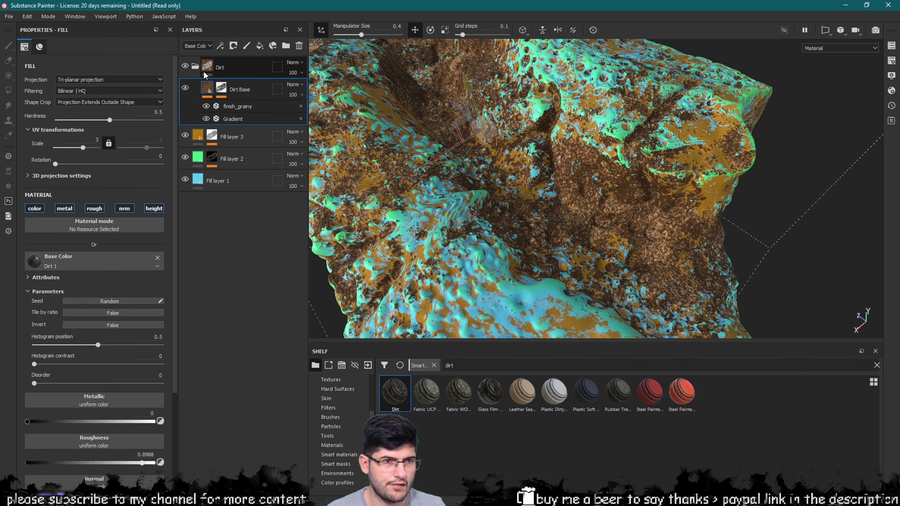
# Add a Blur Slope filter to the Dirt Base layer's content
pyautogui.rightClick(208, 65)
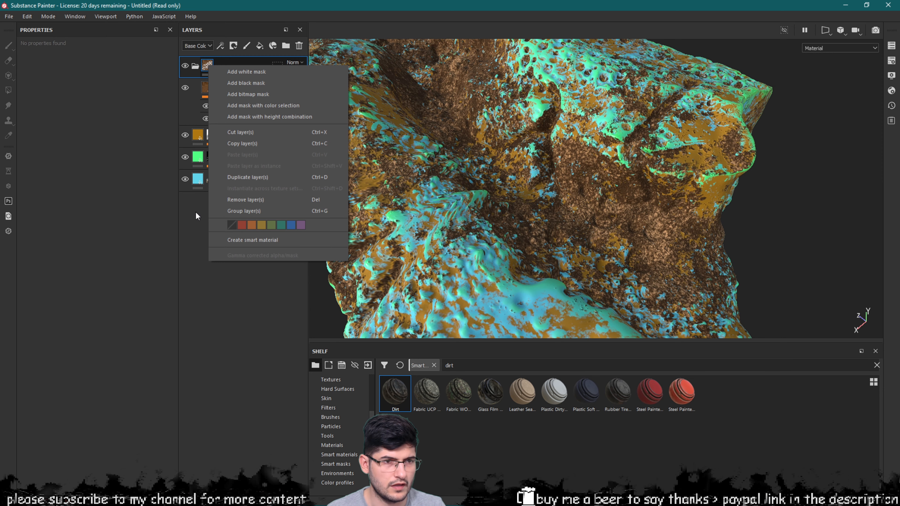
pyautogui.click(206, 91)
pyautogui.rightClick(205, 91)
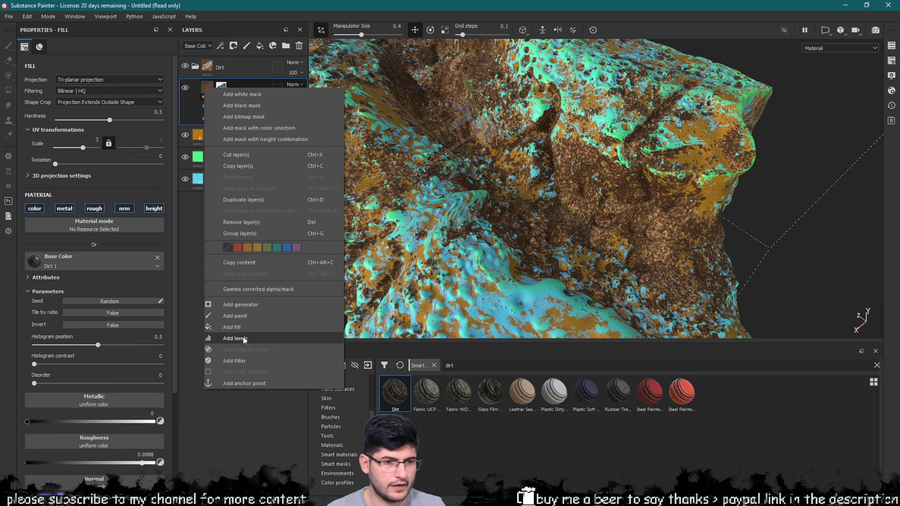
pyautogui.click(226, 361)
pyautogui.click(92, 77)
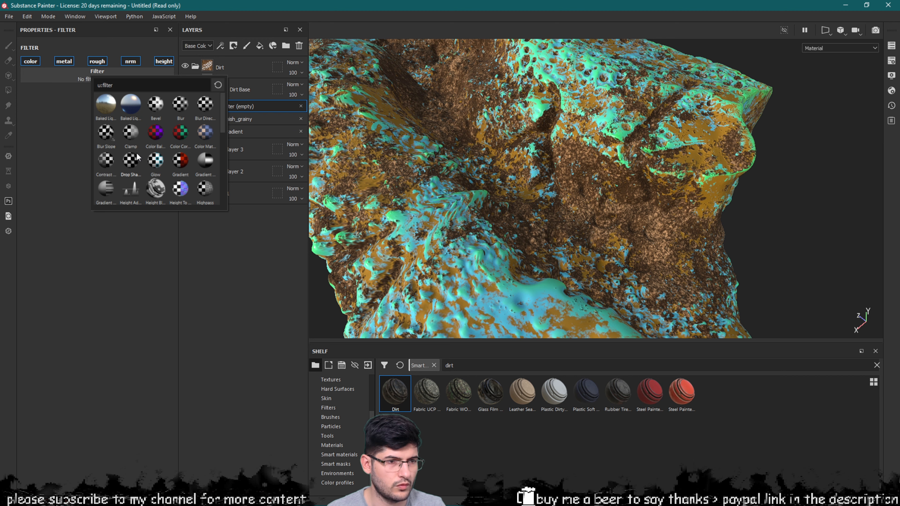
pyautogui.click(108, 132)
pyautogui.press('alt')
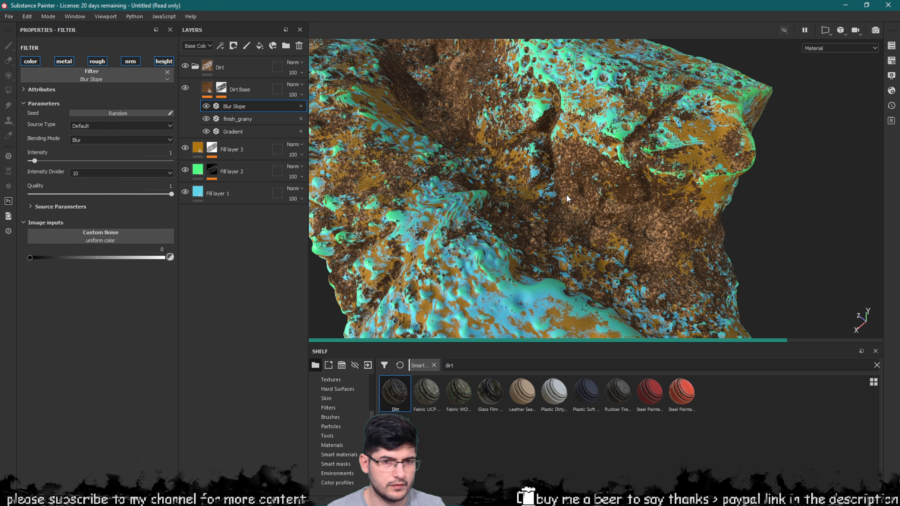
# Try raising the intensity of Dirt Base's Blur Slope filter to 5.55 and check the smoothed dirt on the mesh
pyautogui.keyDown('alt'); pyautogui.moveTo(594, 220); pyautogui.dragTo(637, 206); pyautogui.keyUp('alt')
pyautogui.keyDown('alt'); pyautogui.moveTo(636, 205); pyautogui.dragTo(624, 198, button='right'); pyautogui.keyUp('alt')
pyautogui.keyDown('alt'); pyautogui.moveTo(623, 198); pyautogui.dragTo(681, 231, button='middle'); pyautogui.keyUp('alt')
pyautogui.keyDown('alt'); pyautogui.moveTo(681, 232); pyautogui.dragTo(471, 172); pyautogui.keyUp('alt')
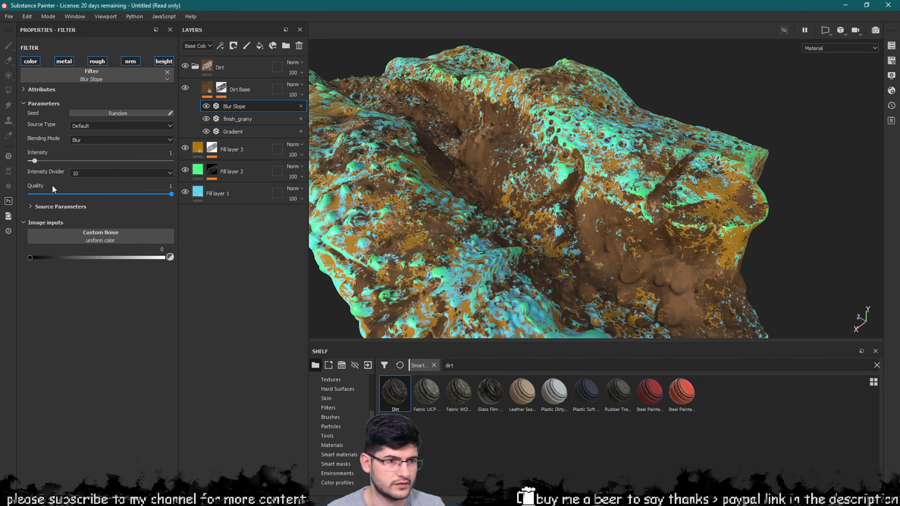
pyautogui.moveTo(46, 161); pyautogui.dragTo(54, 161)
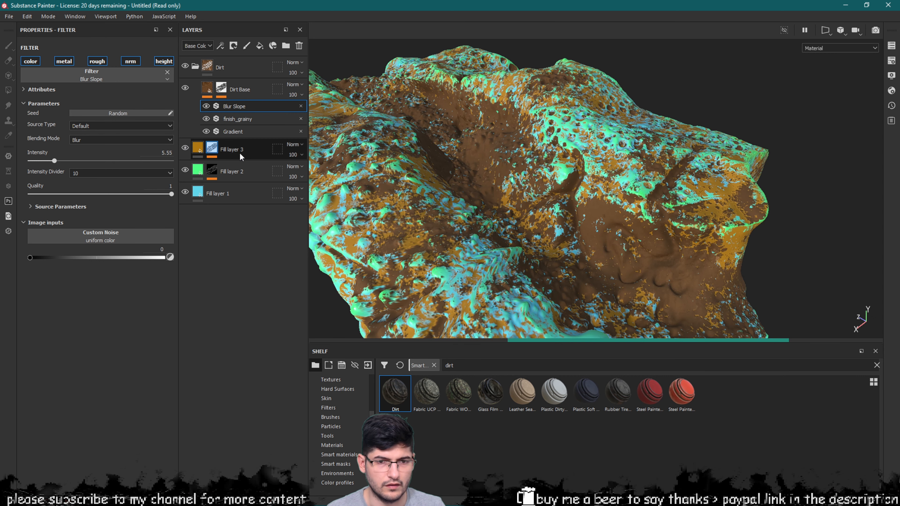
pyautogui.keyDown('alt'); pyautogui.moveTo(542, 173); pyautogui.dragTo(513, 145); pyautogui.keyUp('alt')
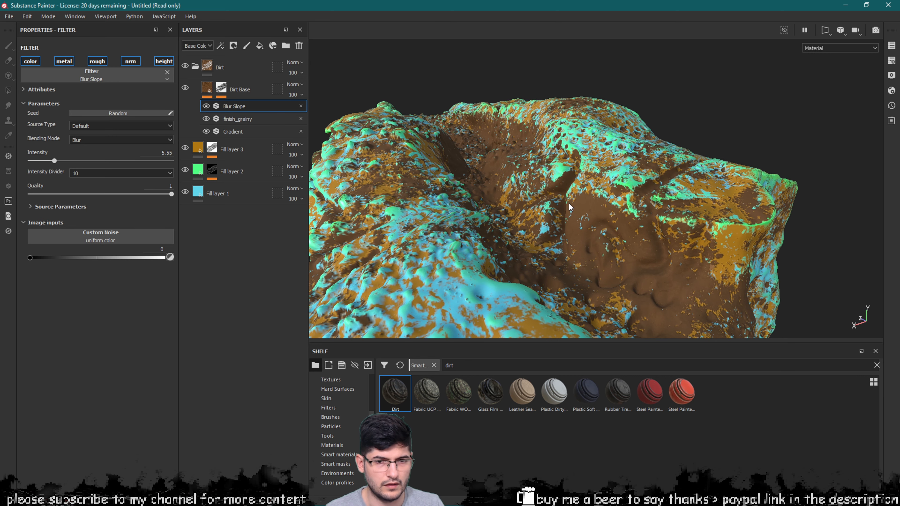
pyautogui.keyDown('alt'); pyautogui.moveTo(582, 191); pyautogui.dragTo(611, 189); pyautogui.keyUp('alt')
pyautogui.scroll(-3, 564, 174)
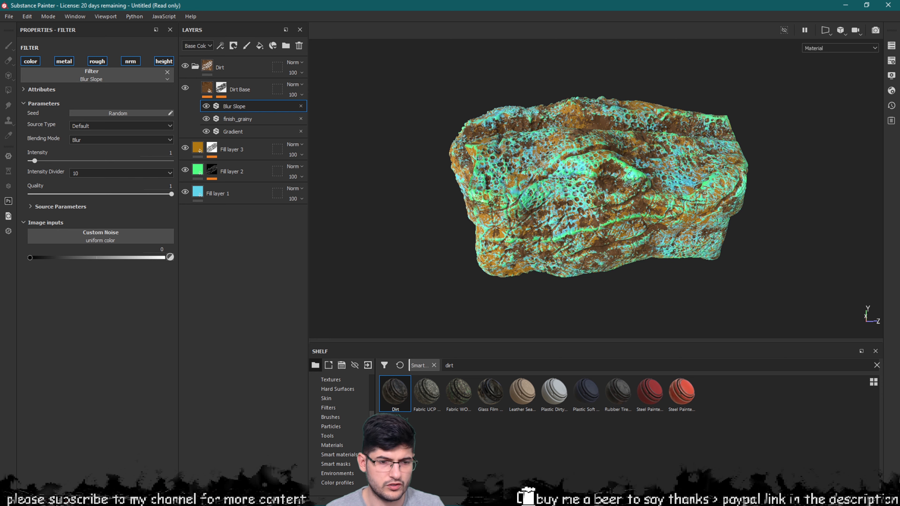
# Browse the smart materials and the regular materials for another surface to layer, and examine the mesh from other sides
pyautogui.click(339, 455)
pyautogui.scroll(-5, 549, 429)
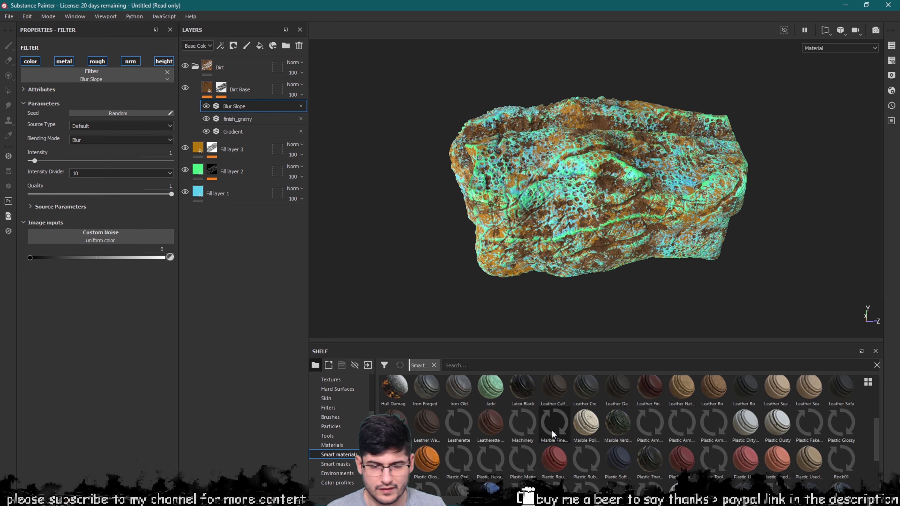
pyautogui.scroll(5, 567, 418)
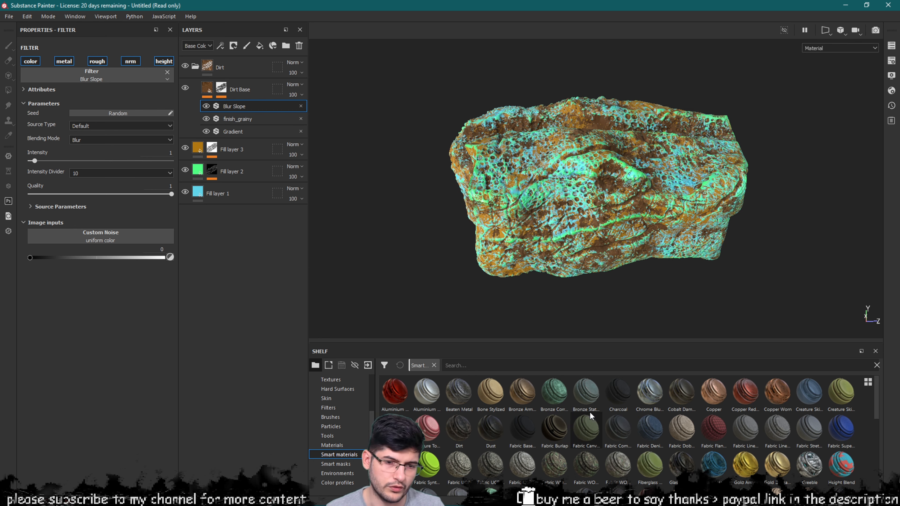
pyautogui.click(336, 445)
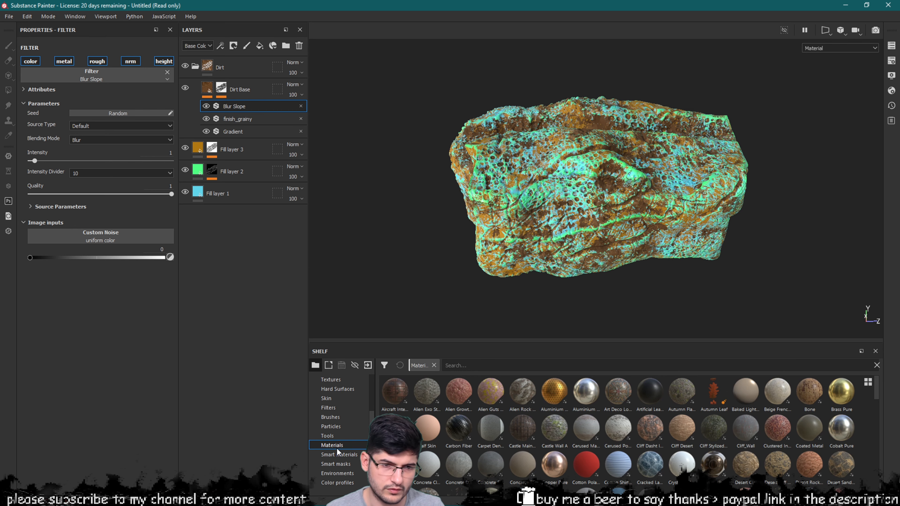
pyautogui.scroll(-15, 593, 411)
pyautogui.keyDown('alt'); pyautogui.moveTo(612, 231); pyautogui.dragTo(530, 235); pyautogui.keyUp('alt')
pyautogui.keyDown('alt'); pyautogui.moveTo(541, 186); pyautogui.dragTo(537, 198); pyautogui.keyUp('alt')
pyautogui.scroll(4, 537, 197)
pyautogui.moveTo(514, 133)
pyautogui.keyDown('alt'); pyautogui.mouseDown()
pyautogui.moveTo(528, 154)
pyautogui.moveTo(512, 149)
pyautogui.mouseUp(); pyautogui.keyUp('alt')
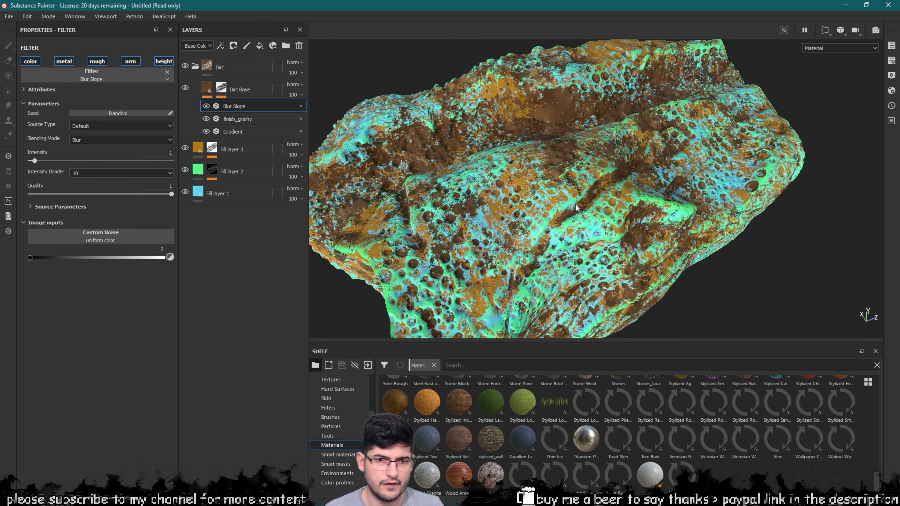
pyautogui.keyDown('alt'); pyautogui.moveTo(512, 148); pyautogui.dragTo(525, 230, button='middle'); pyautogui.keyUp('alt')
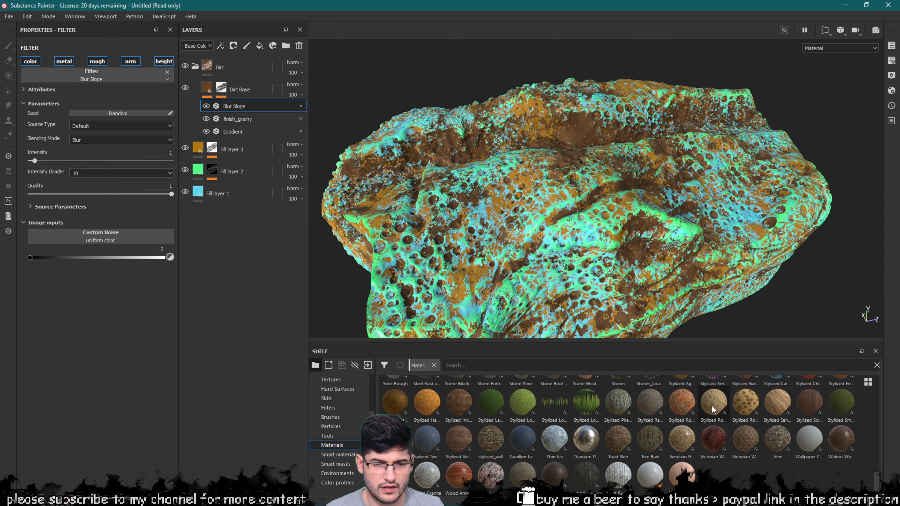
# Find the Stylized Carved Crystal material and add it as a new fill layer above the Dirt group
pyautogui.moveTo(499, 472)
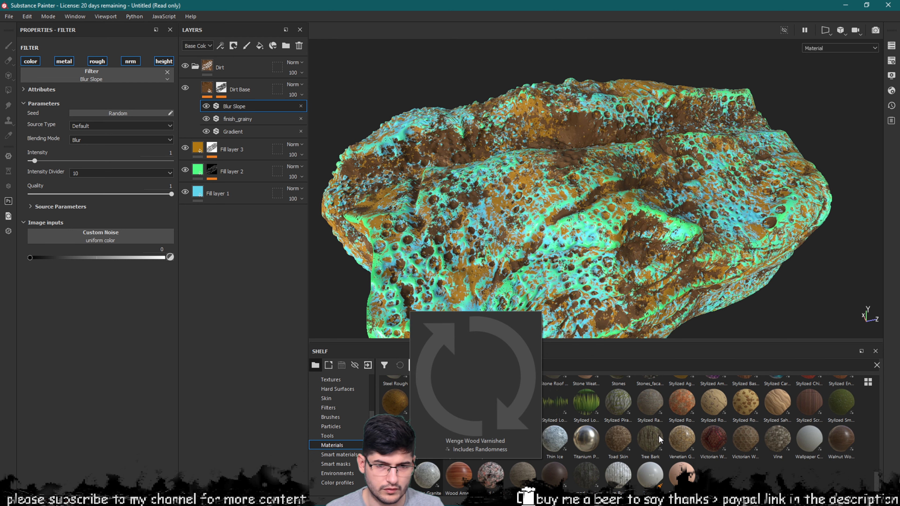
pyautogui.moveTo(727, 410)
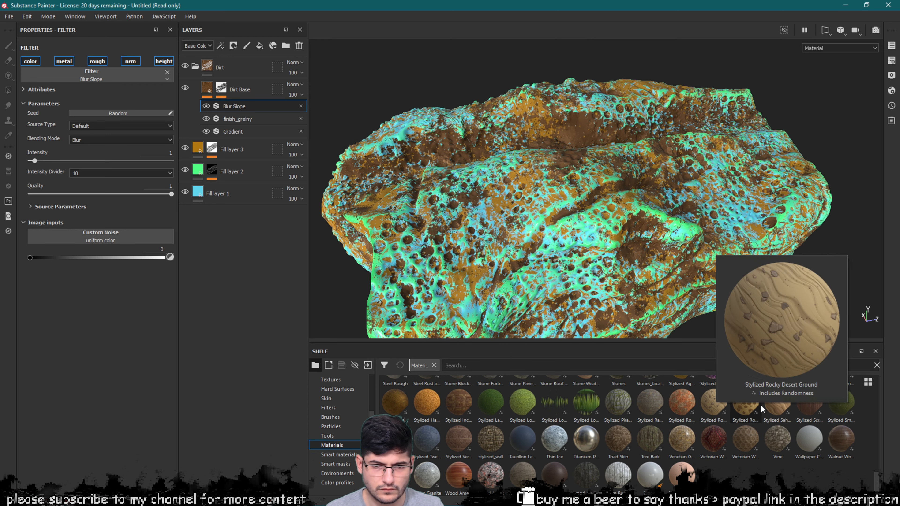
pyautogui.scroll(5, 733, 418)
pyautogui.scroll(-5, 736, 422)
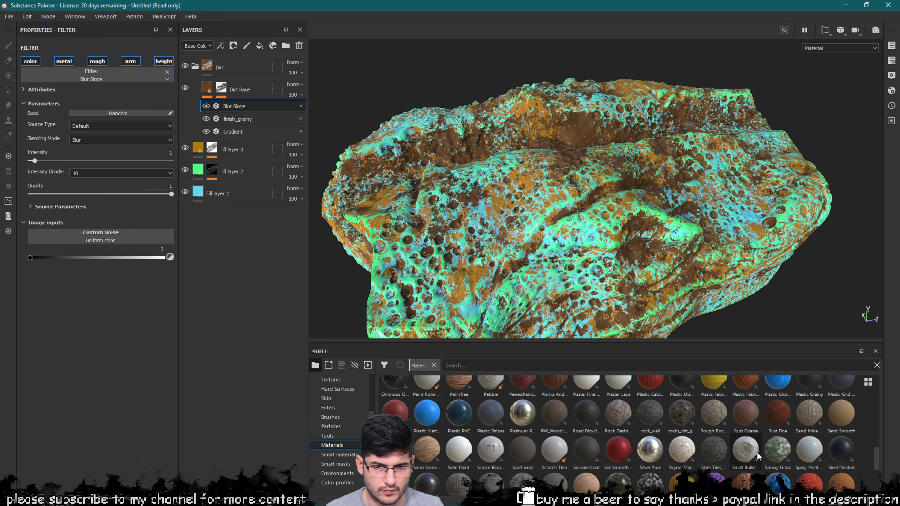
pyautogui.moveTo(778, 481); pyautogui.dragTo(218, 57)
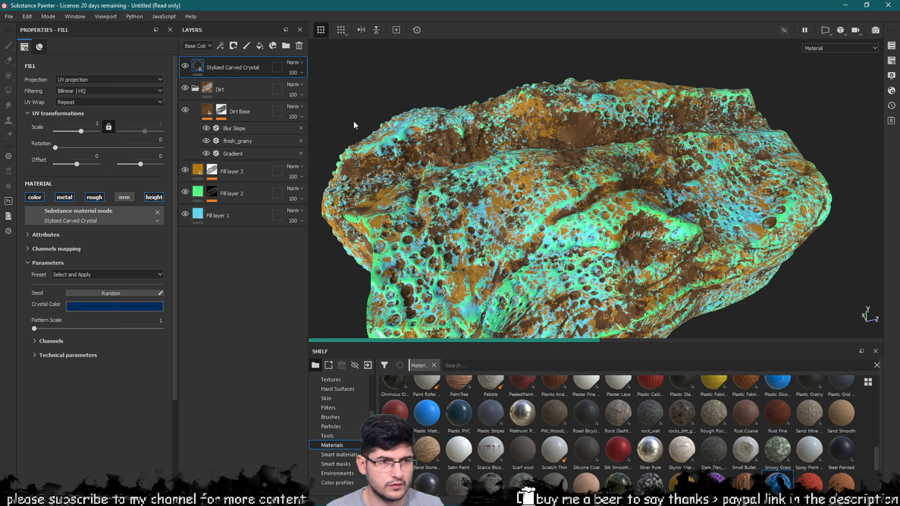
pyautogui.keyDown('alt'); pyautogui.moveTo(503, 152); pyautogui.dragTo(503, 122); pyautogui.keyUp('alt')
# Add a black mask to the Stylized Carved Crystal layer and attach a generator to that mask
pyautogui.rightClick(203, 71)
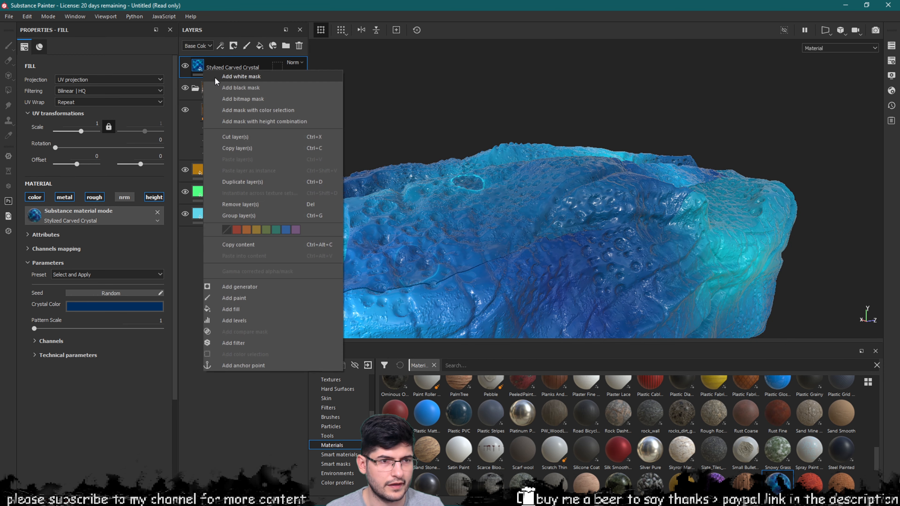
pyautogui.click(142, 90)
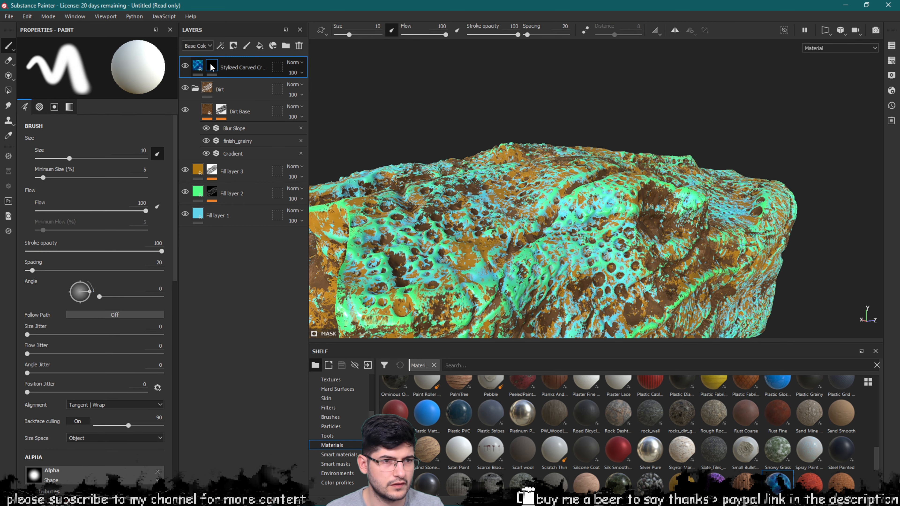
pyautogui.rightClick(210, 61)
pyautogui.click(245, 361)
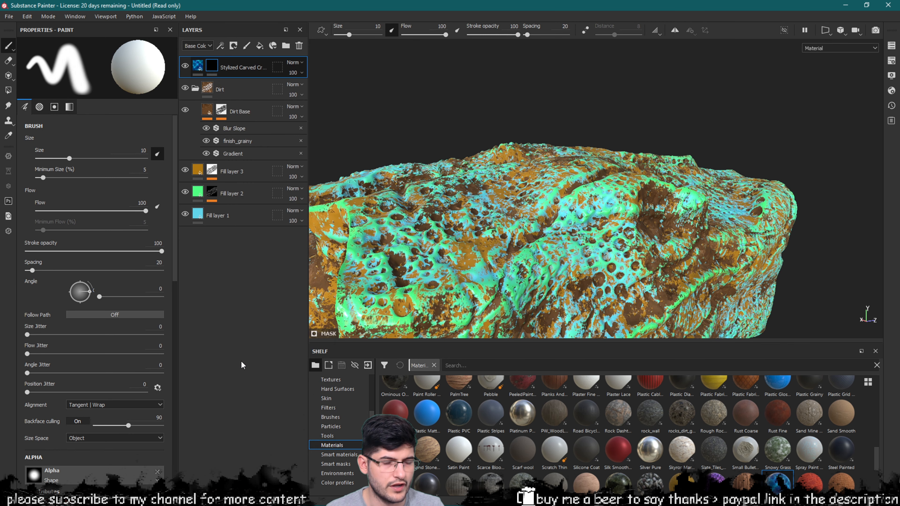
# Try the Dripping Rust generator in the crystal layer's mask and check its effect on the mesh
pyautogui.click(92, 66)
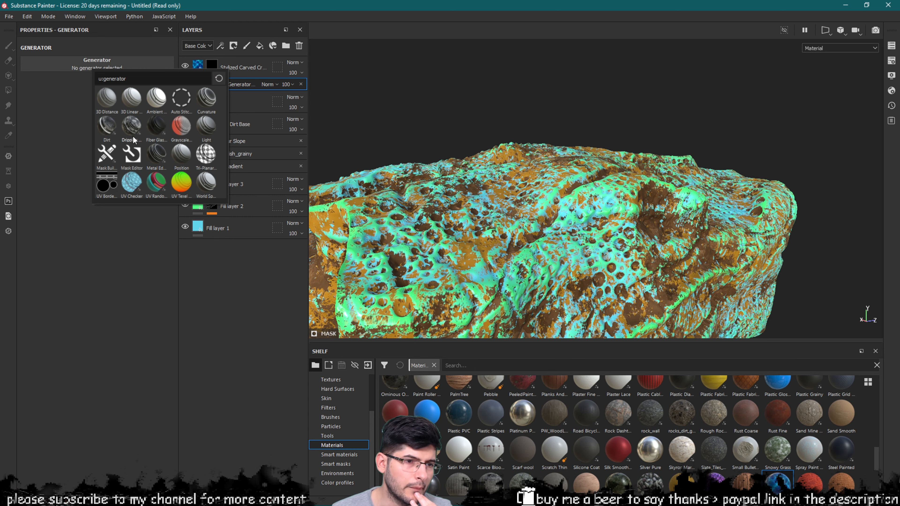
pyautogui.click(128, 128)
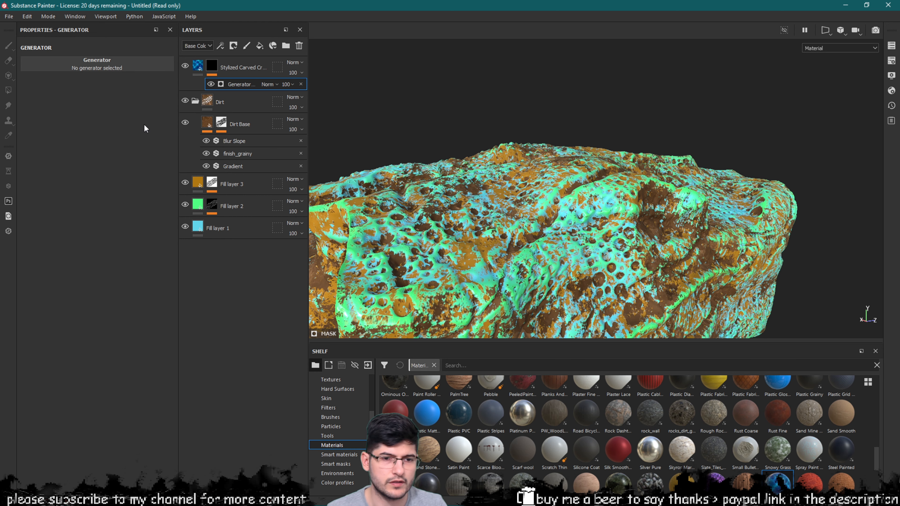
pyautogui.keyDown('alt'); pyautogui.moveTo(496, 135); pyautogui.dragTo(441, 106); pyautogui.keyUp('alt')
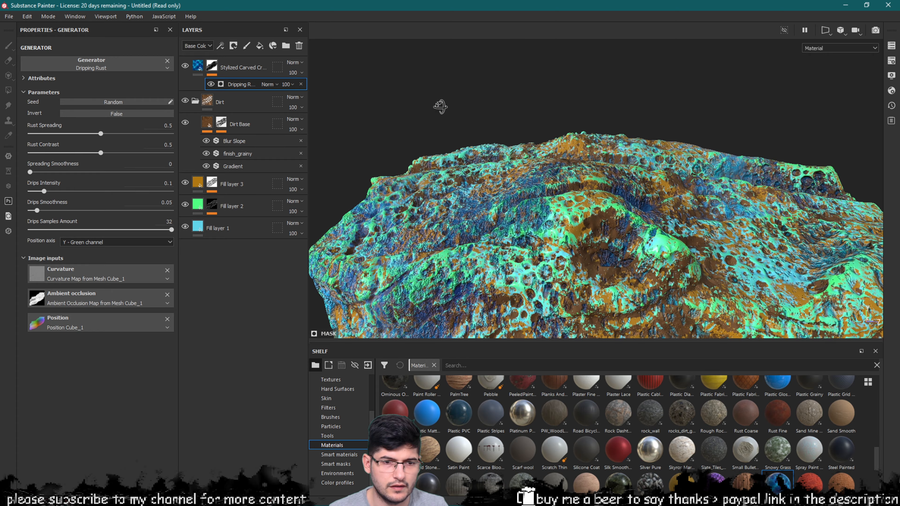
# Use Dirt as the generator in the crystal layer's mask and check the coverage up close
pyautogui.click(92, 64)
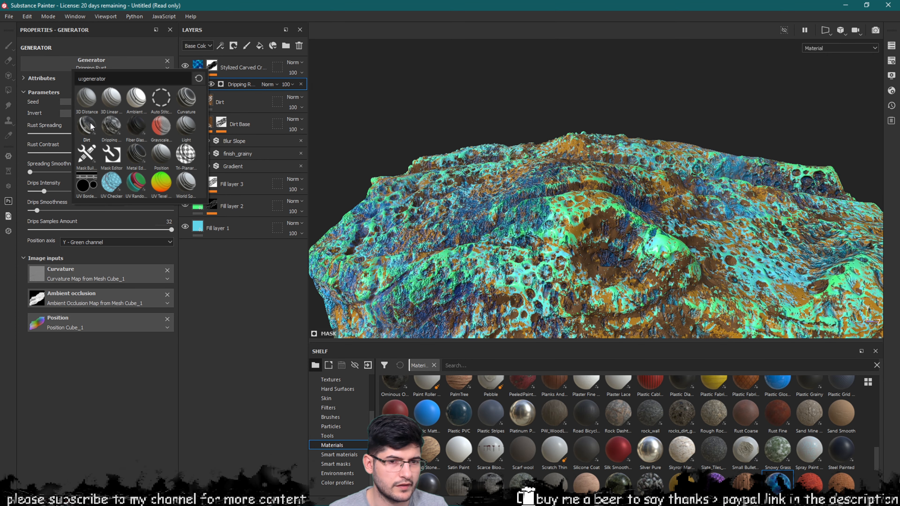
pyautogui.moveTo(550, 184)
pyautogui.keyDown('alt'); pyautogui.mouseDown()
pyautogui.moveTo(555, 245)
pyautogui.moveTo(553, 171)
pyautogui.moveTo(613, 191)
pyautogui.moveTo(596, 173)
pyautogui.moveTo(524, 226)
pyautogui.moveTo(343, 147)
pyautogui.moveTo(556, 194)
pyautogui.mouseUp(); pyautogui.keyUp('alt')
pyautogui.keyDown('alt'); pyautogui.moveTo(527, 207); pyautogui.dragTo(536, 202, button='middle'); pyautogui.keyUp('alt')
pyautogui.scroll(3, 536, 202)
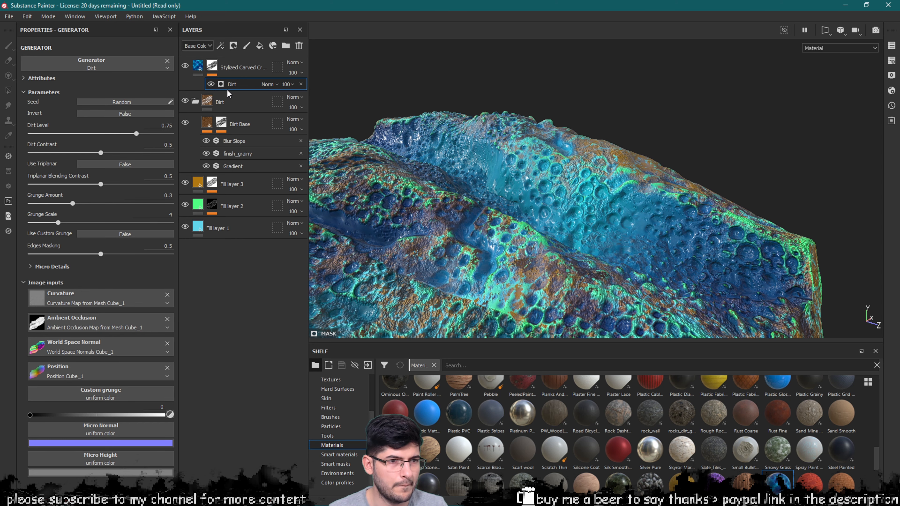
# Try adding a height-based compare mask above the Dirt generator, with its hardness set to 0.75
pyautogui.rightClick(220, 87)
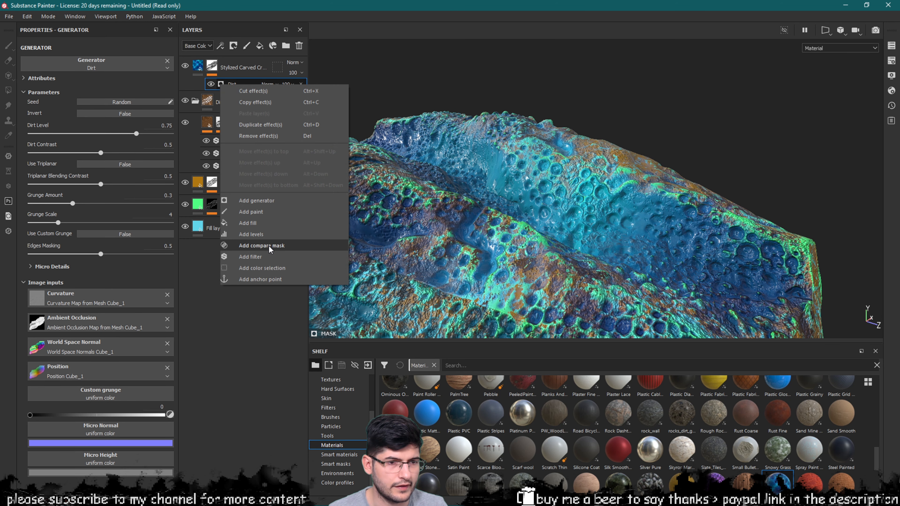
pyautogui.click(274, 248)
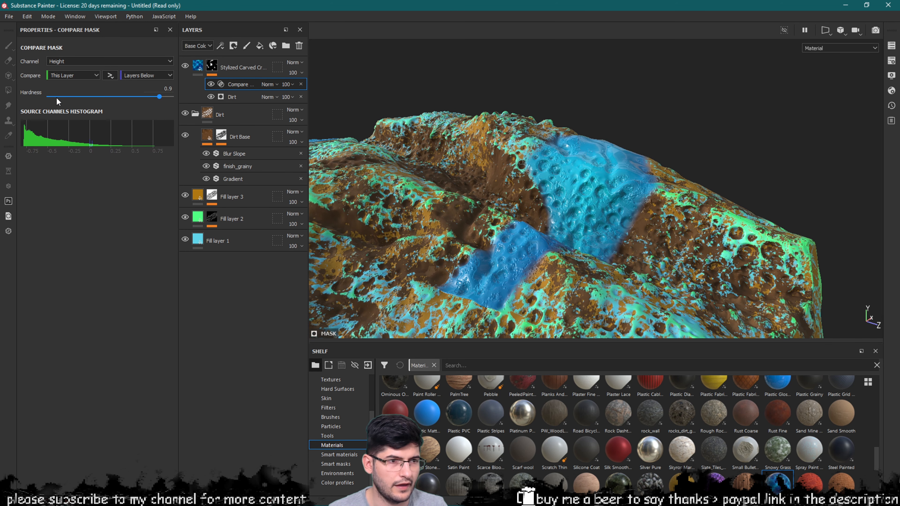
pyautogui.moveTo(148, 100)
pyautogui.mouseDown()
pyautogui.moveTo(115, 100)
pyautogui.moveTo(186, 108)
pyautogui.moveTo(140, 119)
pyautogui.mouseUp()
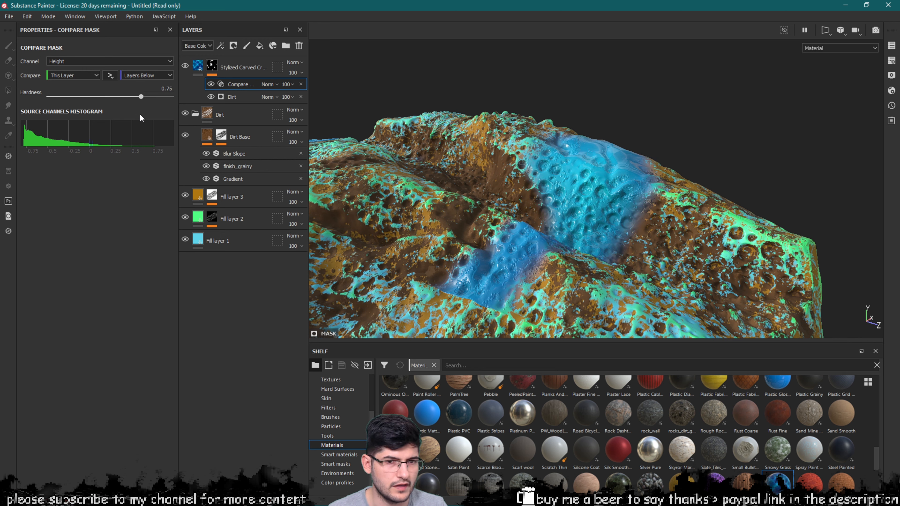
# Try adding a Levels effect to the Stylized Carved Crystal layer's content that affects the Height channel
pyautogui.click(197, 67)
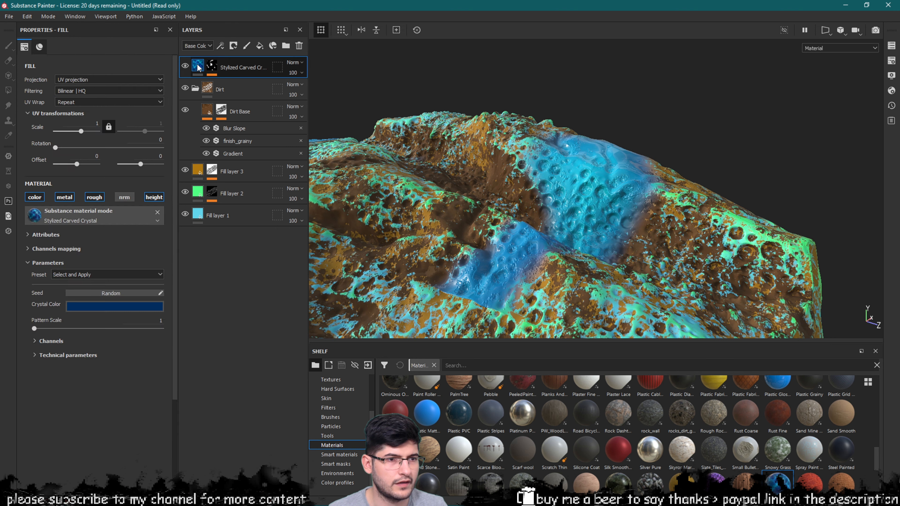
pyautogui.rightClick(197, 66)
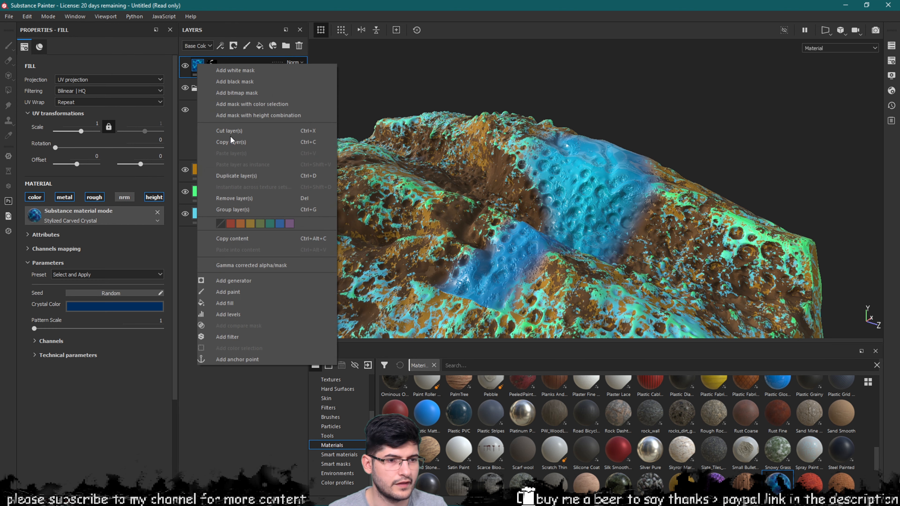
pyautogui.click(236, 318)
pyautogui.click(93, 62)
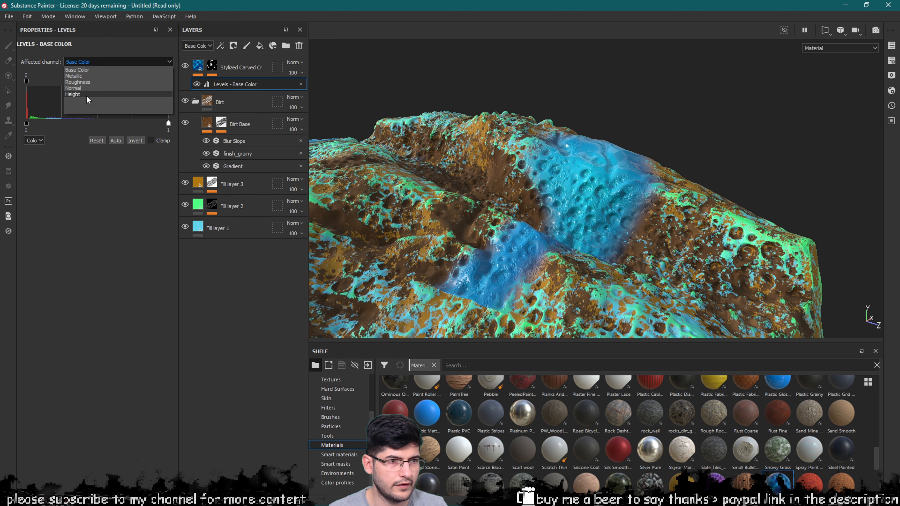
pyautogui.click(87, 95)
# Try height levels with input points of -0.356, 0.983 and 0.982 and an output range of 0.038 to 0.85
pyautogui.moveTo(89, 81); pyautogui.dragTo(115, 94)
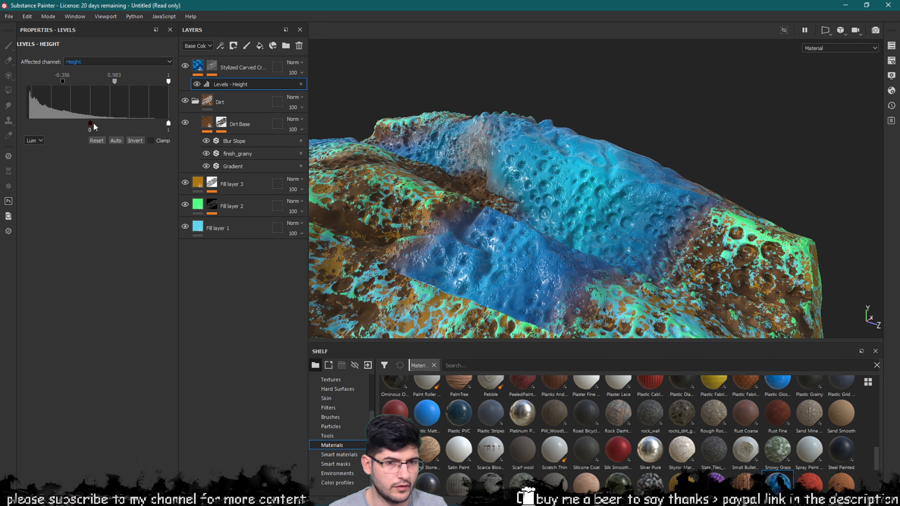
pyautogui.moveTo(90, 123)
pyautogui.mouseDown()
pyautogui.moveTo(20, 123)
pyautogui.moveTo(114, 126)
pyautogui.moveTo(95, 125)
pyautogui.mouseUp()
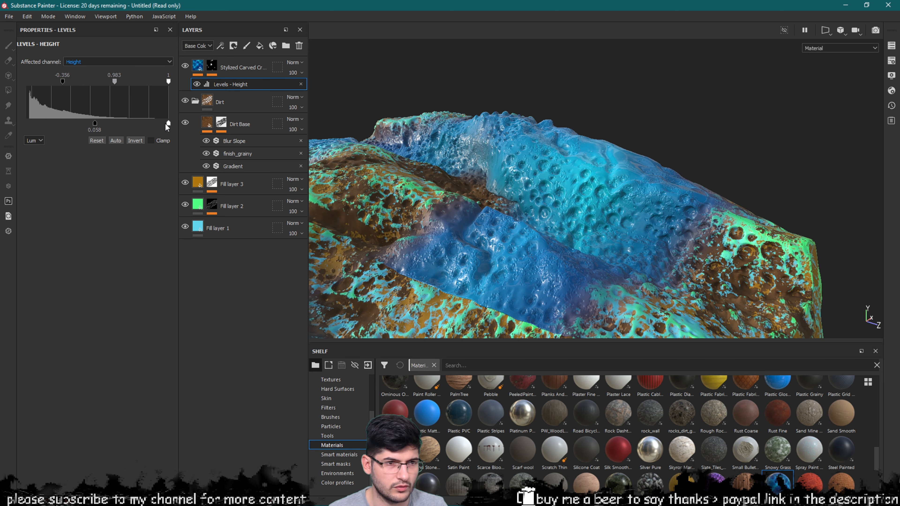
pyautogui.moveTo(168, 124)
pyautogui.mouseDown()
pyautogui.moveTo(128, 124)
pyautogui.moveTo(156, 124)
pyautogui.mouseUp()
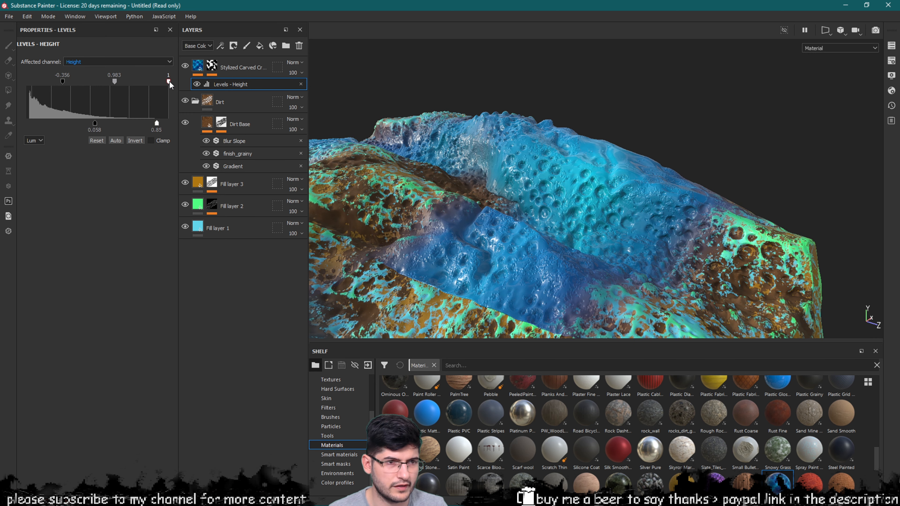
pyautogui.moveTo(138, 84); pyautogui.dragTo(166, 83)
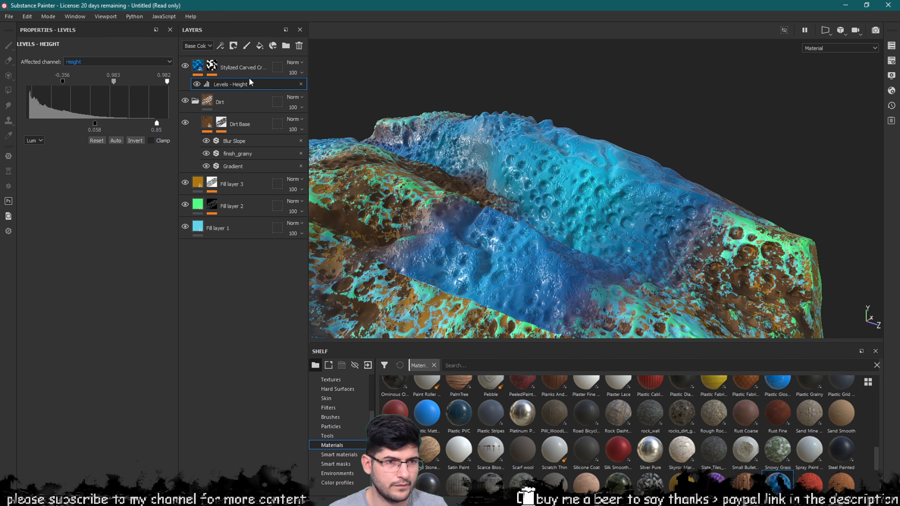
# Remove the Levels effect and the compare mask from the Stylized Carved Crystal layer
pyautogui.click(301, 85)
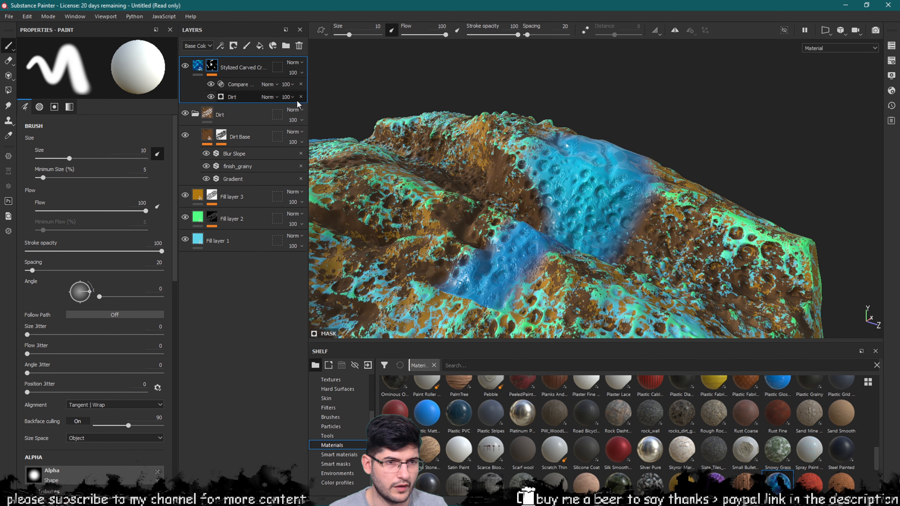
pyautogui.click(301, 85)
# Examine the crystal, dirt and color layering on the whole mesh from several sides
pyautogui.scroll(-3, 387, 113)
pyautogui.keyDown('alt'); pyautogui.moveTo(777, 206); pyautogui.dragTo(691, 183); pyautogui.keyUp('alt')
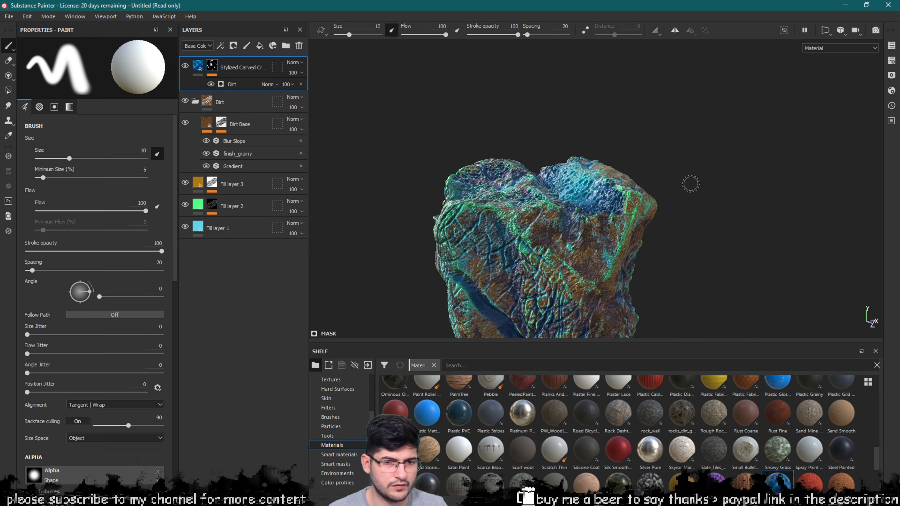
pyautogui.keyDown('alt'); pyautogui.moveTo(529, 187); pyautogui.dragTo(664, 196); pyautogui.keyUp('alt')
pyautogui.keyDown('alt'); pyautogui.moveTo(665, 195); pyautogui.dragTo(814, 165, button='middle'); pyautogui.keyUp('alt')
pyautogui.keyDown('shift'); pyautogui.moveTo(813, 166); pyautogui.dragTo(612, 177, button='right'); pyautogui.keyUp('shift')
pyautogui.keyDown('alt'); pyautogui.moveTo(584, 167); pyautogui.dragTo(759, 152); pyautogui.keyUp('alt')
pyautogui.keyDown('alt'); pyautogui.moveTo(415, 173); pyautogui.dragTo(585, 194); pyautogui.keyUp('alt')
pyautogui.scroll(-3, 560, 236)
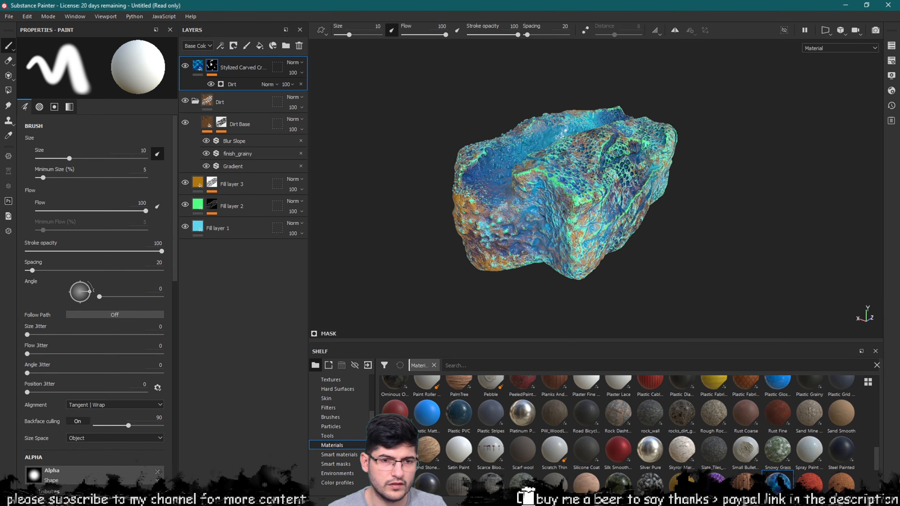
pyautogui.keyDown('alt'); pyautogui.moveTo(560, 237); pyautogui.dragTo(545, 243, button='middle'); pyautogui.keyUp('alt')
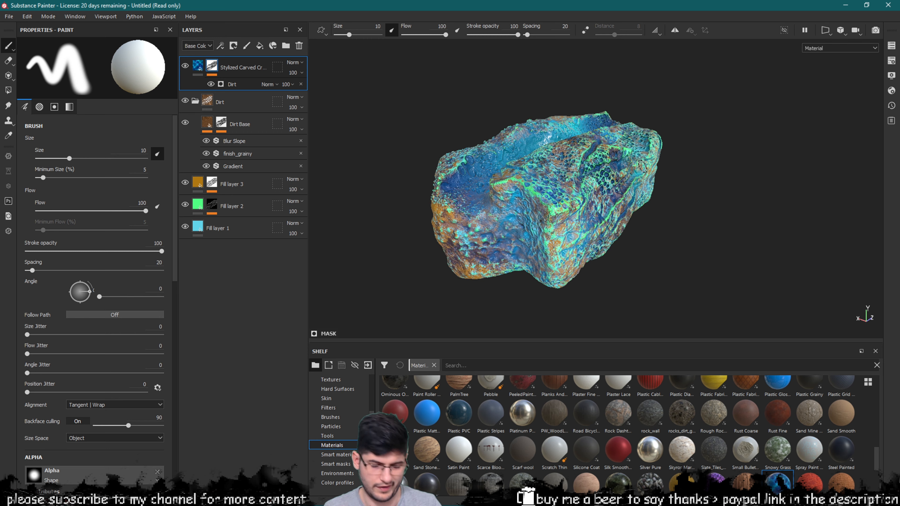
pyautogui.keyDown('alt'); pyautogui.moveTo(554, 132); pyautogui.dragTo(475, 121); pyautogui.keyUp('alt')
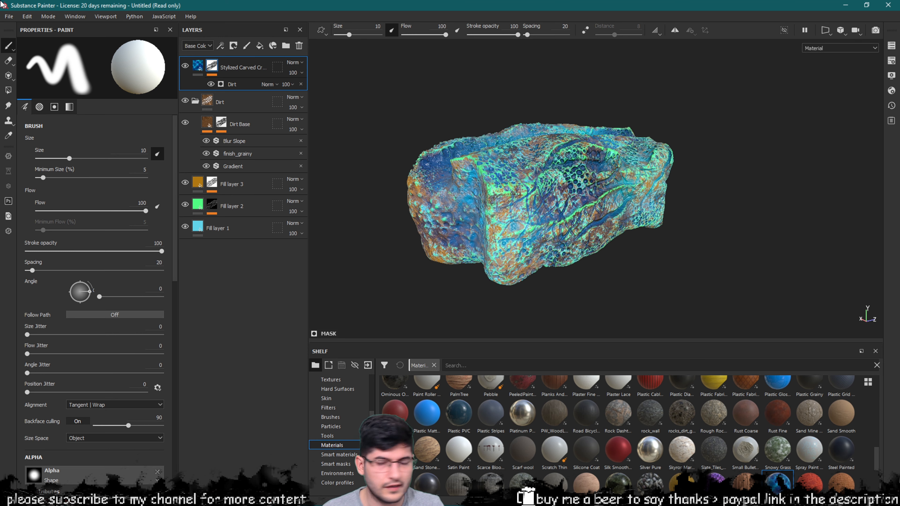
# Open the texture export settings and choose O:/Tutorial_Unreal_Nanite/Videos as the output directory
pyautogui.click(5, 17)
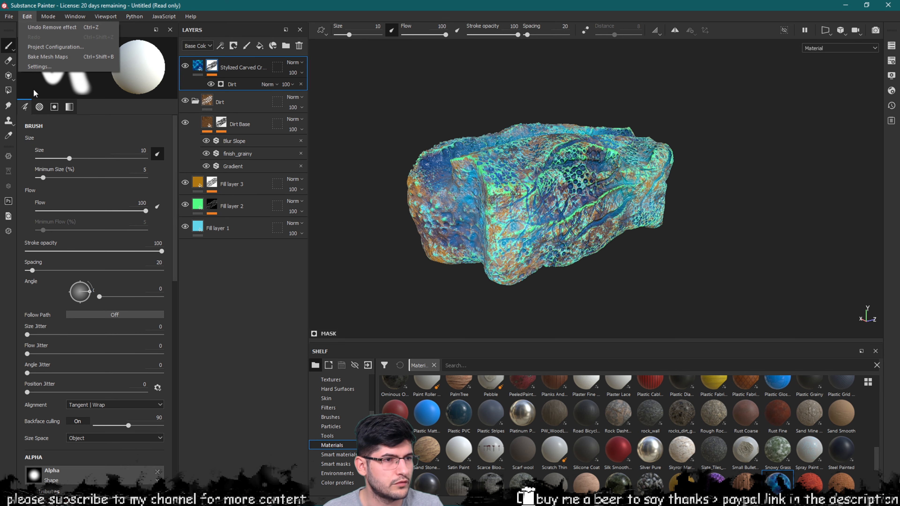
pyautogui.click(48, 182)
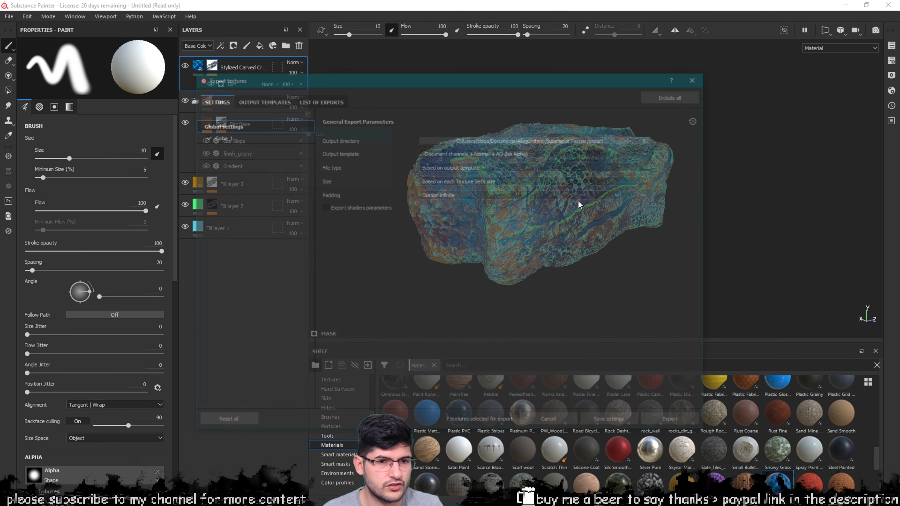
pyautogui.click(480, 138)
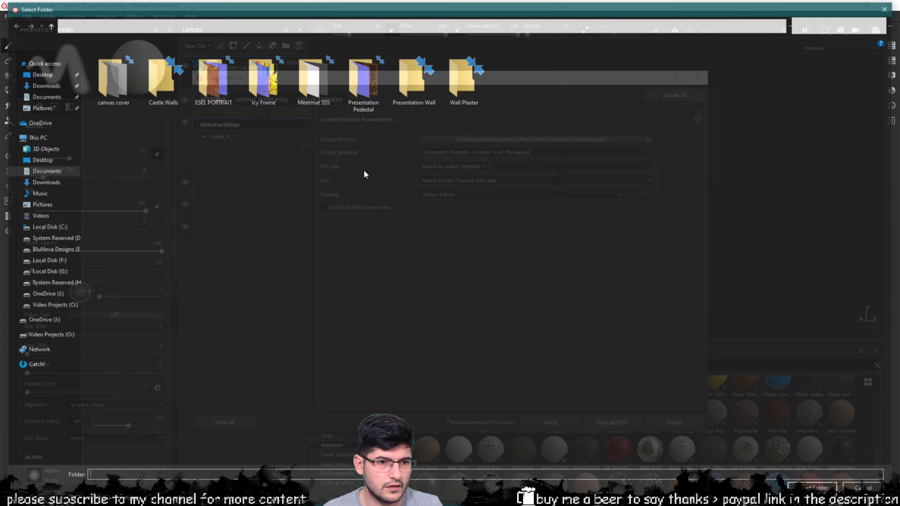
pyautogui.click(42, 335)
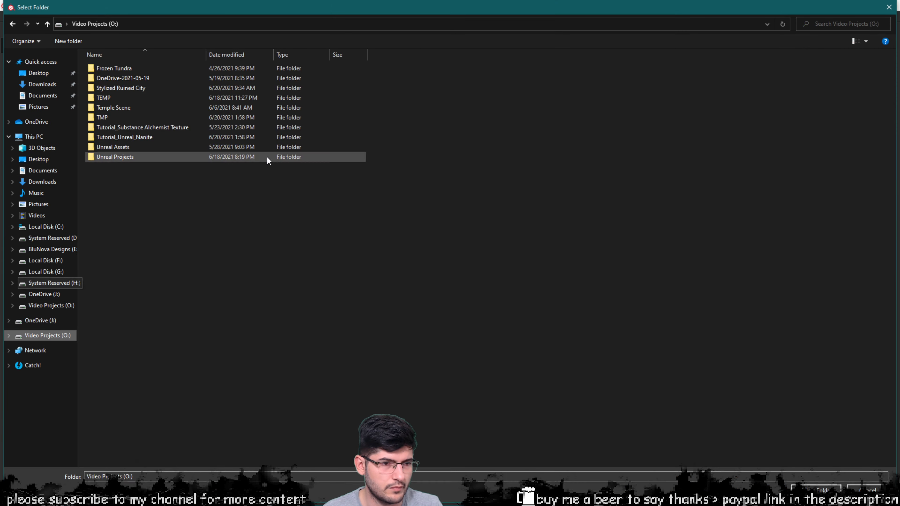
pyautogui.doubleClick(156, 145)
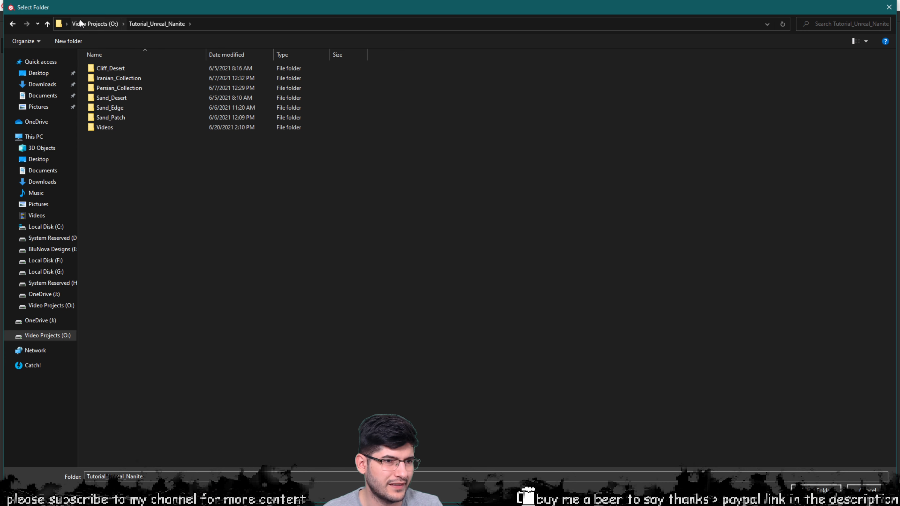
pyautogui.click(95, 23)
pyautogui.click(119, 141)
pyautogui.doubleClick(119, 141)
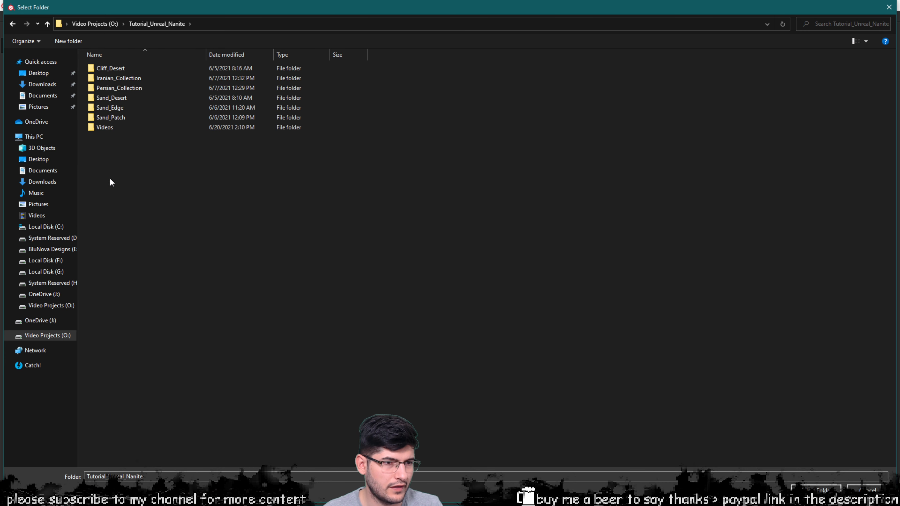
pyautogui.doubleClick(114, 130)
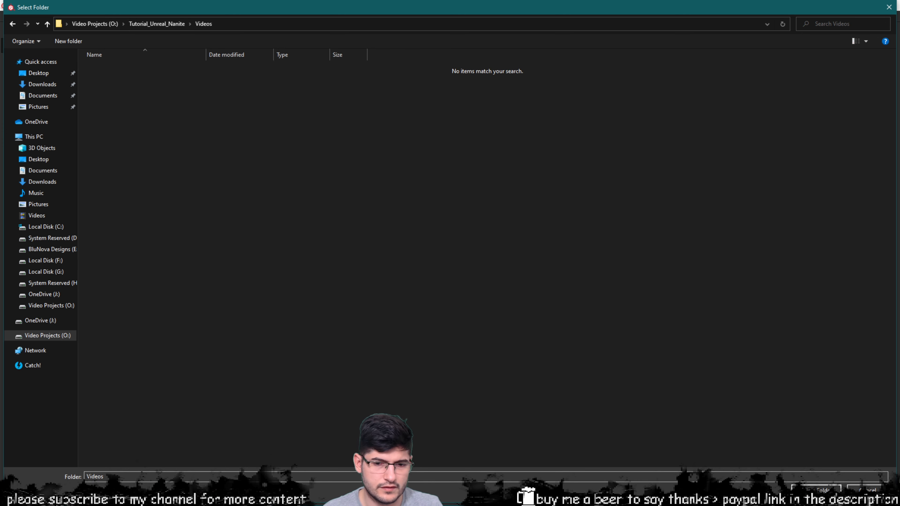
pyautogui.click(815, 490)
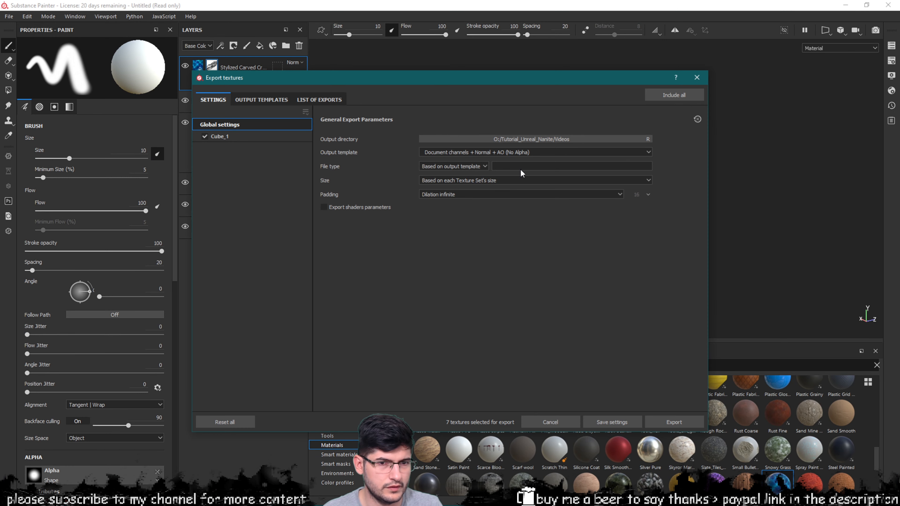
# Set the texture export's output template to Unreal Engine 4 (Packed) and its size to 4096
pyautogui.click(496, 153)
pyautogui.scroll(-5, 513, 189)
pyautogui.scroll(-3, 514, 192)
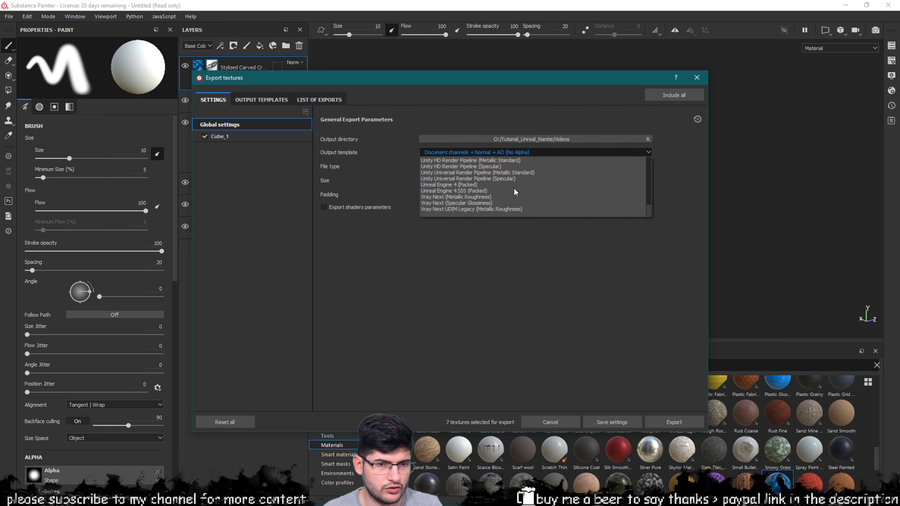
pyautogui.click(465, 187)
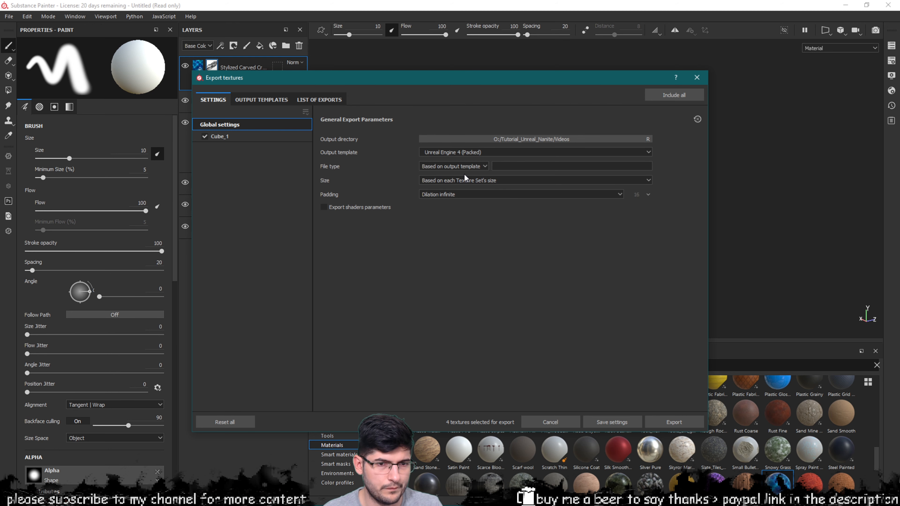
pyautogui.click(475, 179)
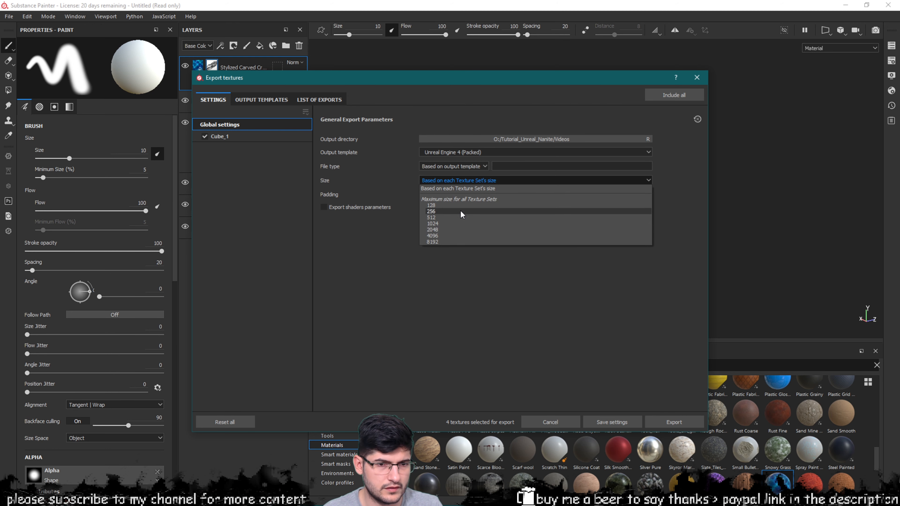
pyautogui.click(450, 236)
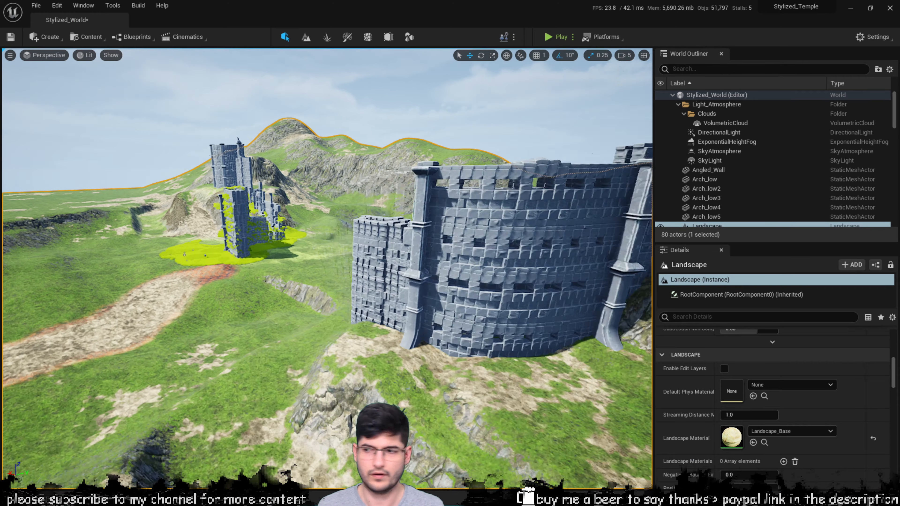
# In Unreal Engine, fly to the ground by the ruins and import Zbrush_Rock_Nanite.fbx from O:/Tutorial_Unreal_Nanite
pyautogui.press('w')
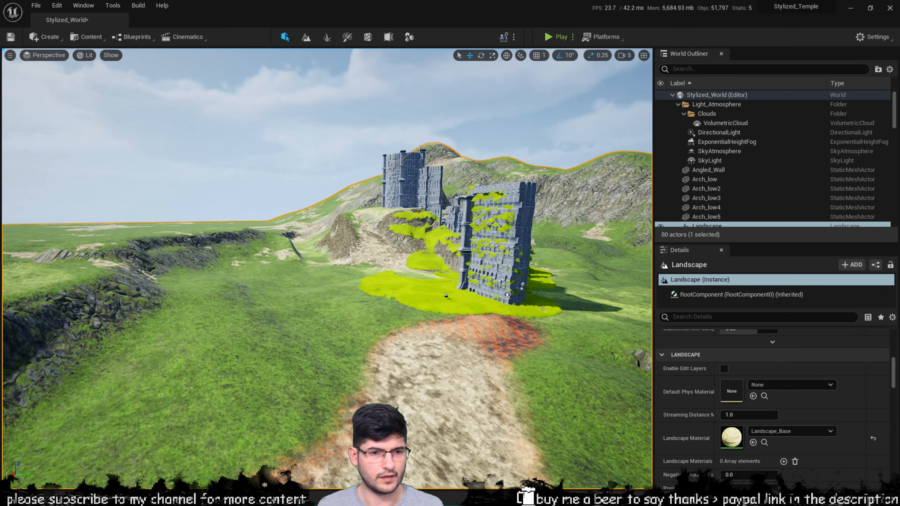
pyautogui.press('w')
pyautogui.moveTo(327, 269); pyautogui.dragTo(514, 376, button='right')
pyautogui.press('w')
pyautogui.press('w')
pyautogui.hotkey('ctrl', 'space')
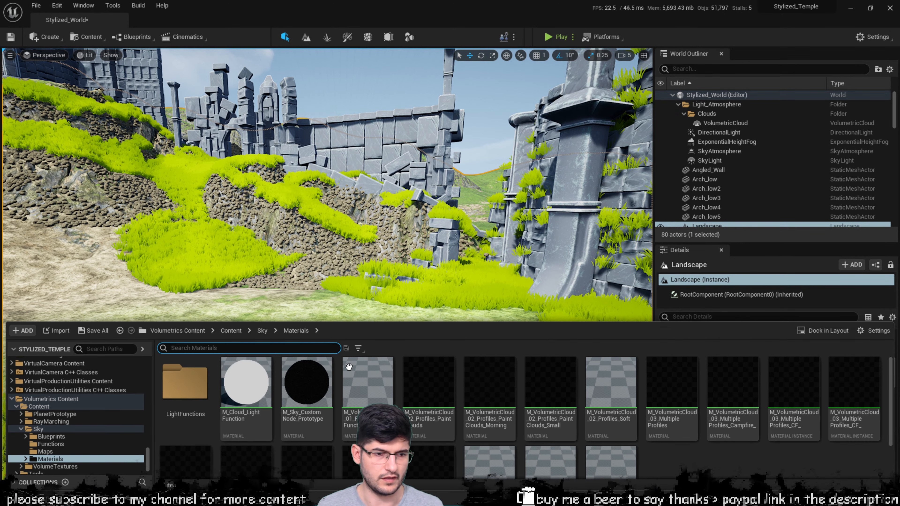
pyautogui.click(57, 331)
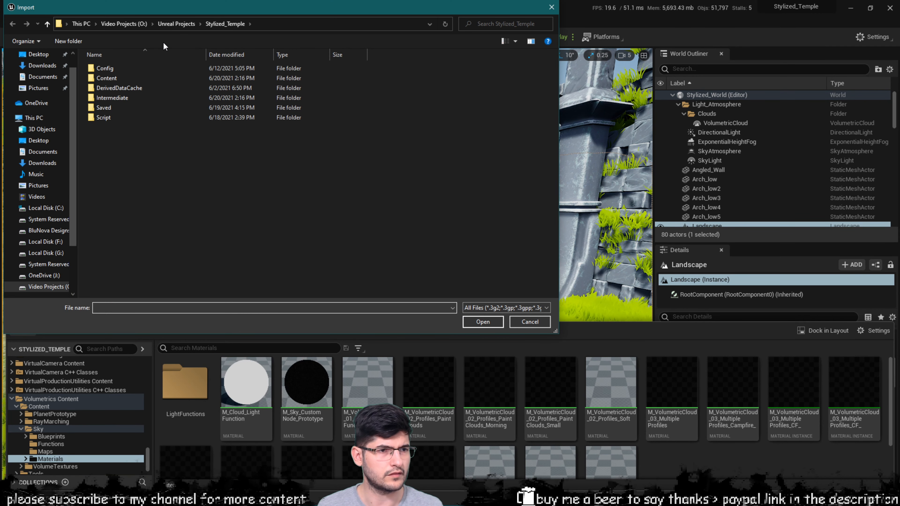
pyautogui.click(175, 23)
pyautogui.click(124, 24)
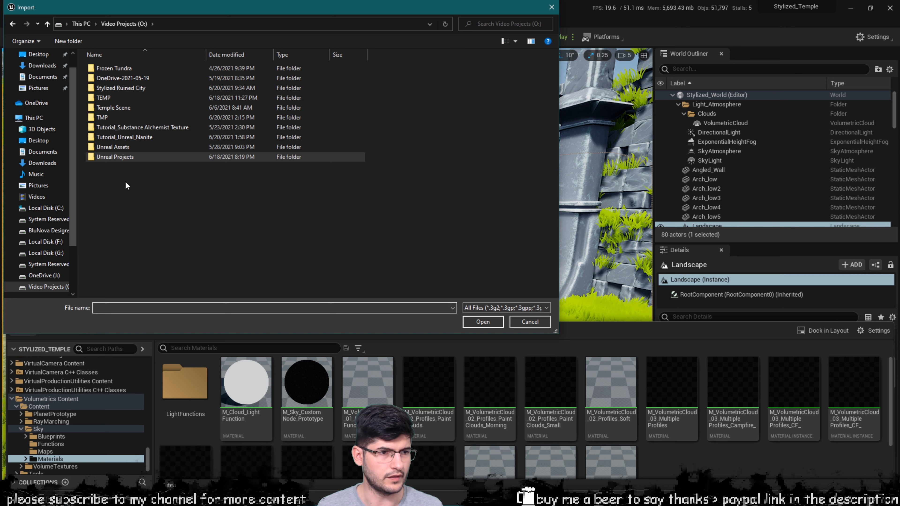
pyautogui.doubleClick(117, 137)
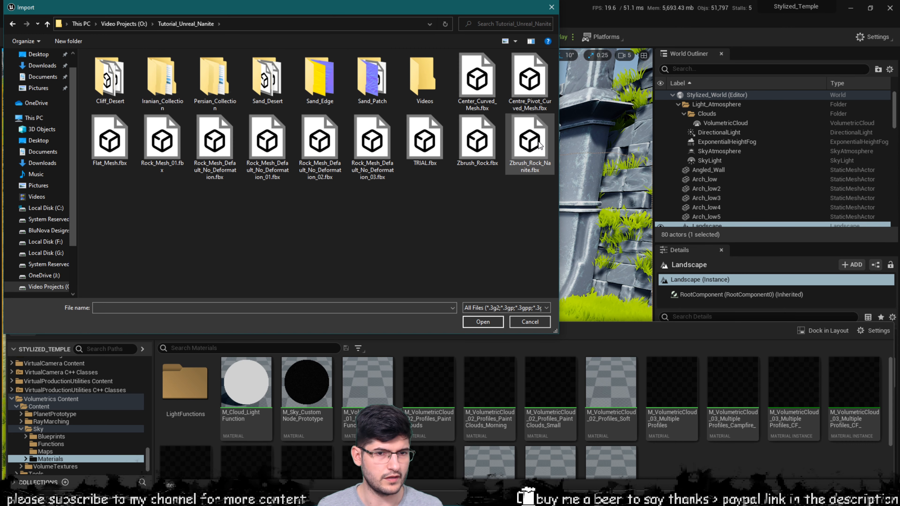
pyautogui.doubleClick(537, 143)
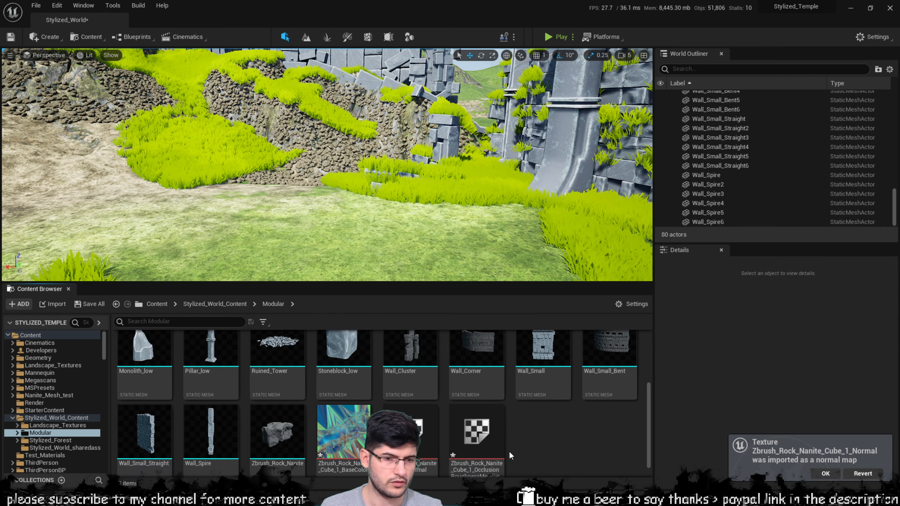
# Create a material named Zbrush_Rock in the Modular folder and open it for editing
pyautogui.rightClick(555, 451)
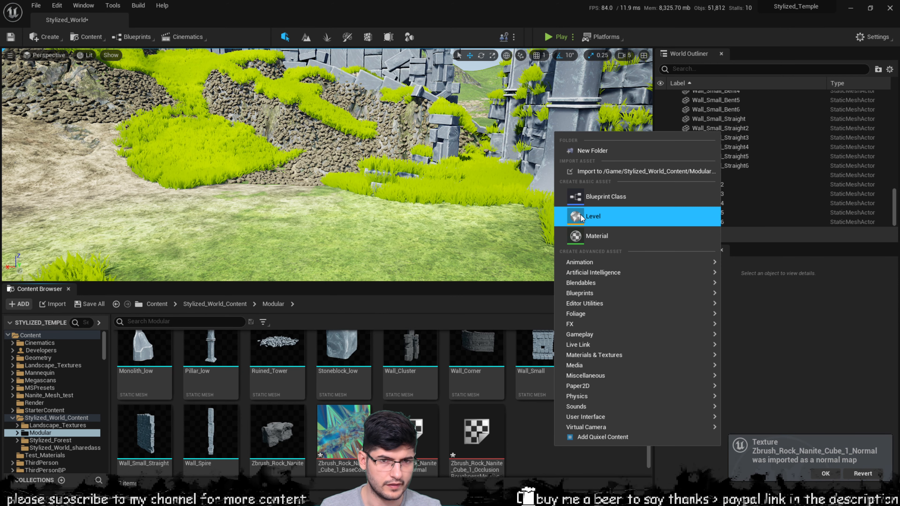
pyautogui.click(599, 235)
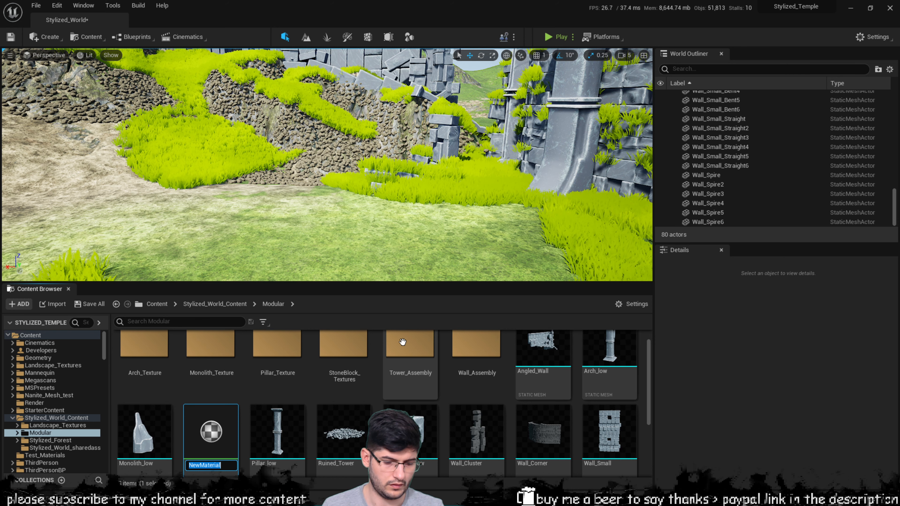
pyautogui.write('Zbrush_Rock')
pyautogui.press('Return')
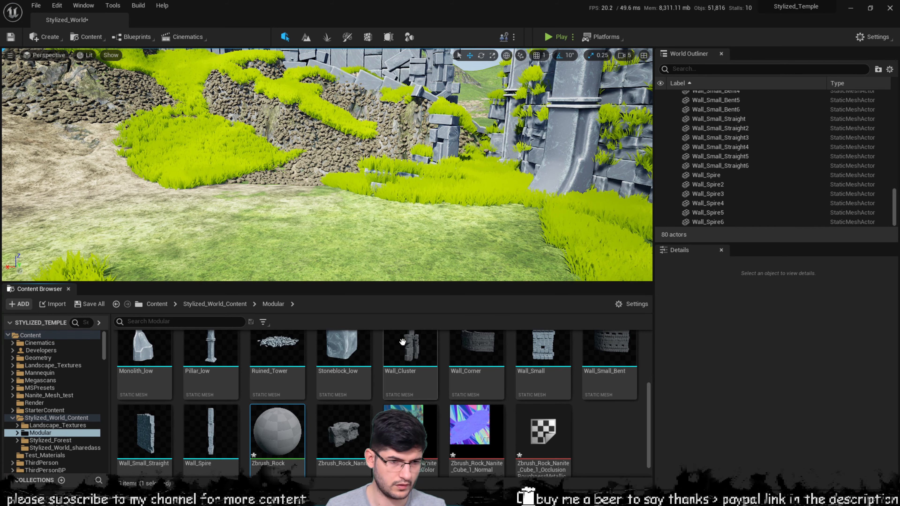
pyautogui.doubleClick(297, 429)
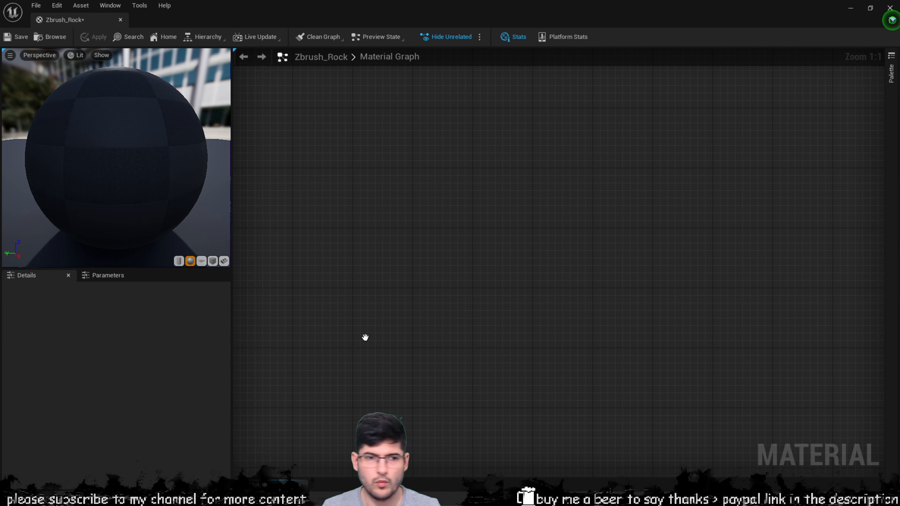
# Add the BaseColor, Normal and Occlusion textures of Zbrush_Rock_Nanite from Stylized_World_Content/Modular to the material graph
pyautogui.scroll(-5, 394, 305)
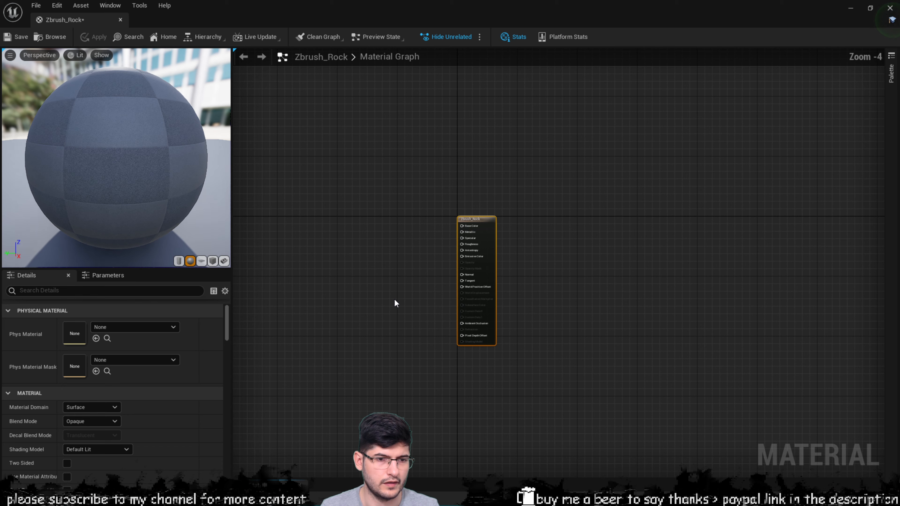
pyautogui.hotkey('ctrl', 'space')
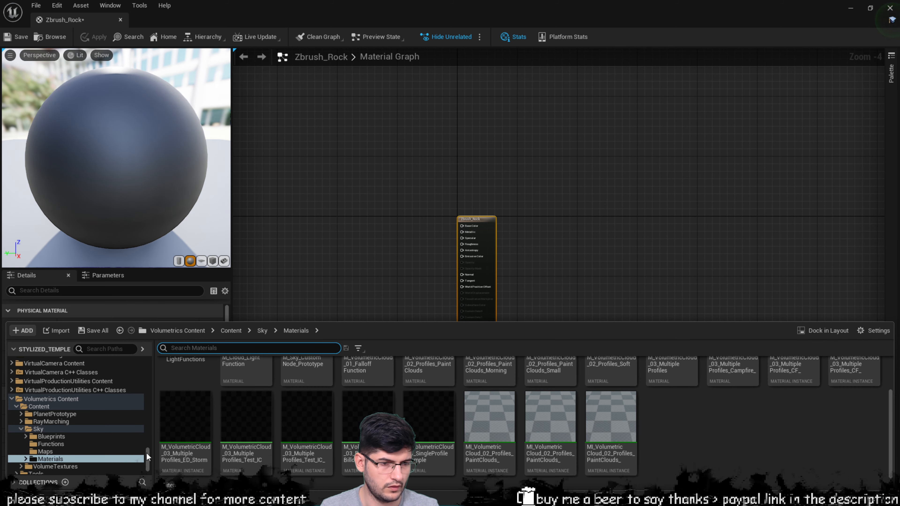
pyautogui.moveTo(149, 453); pyautogui.dragTo(136, 360)
pyautogui.click(39, 362)
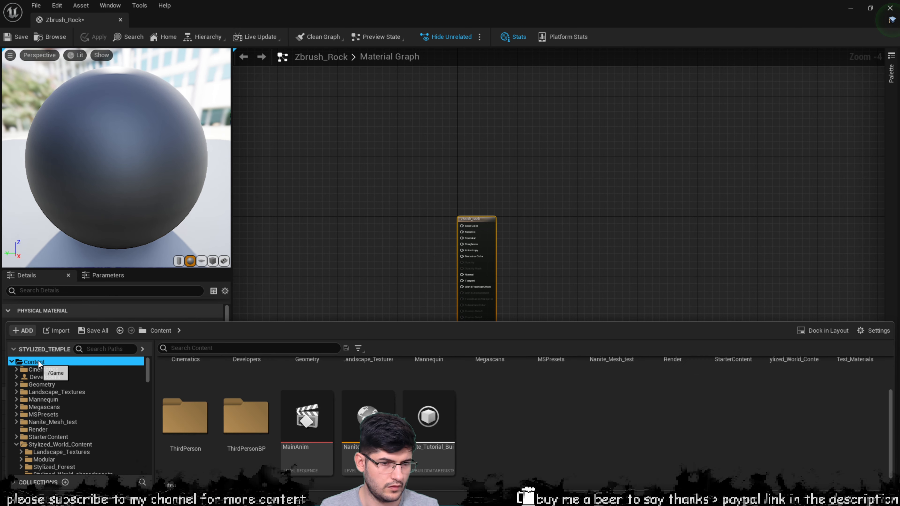
pyautogui.scroll(2, 397, 411)
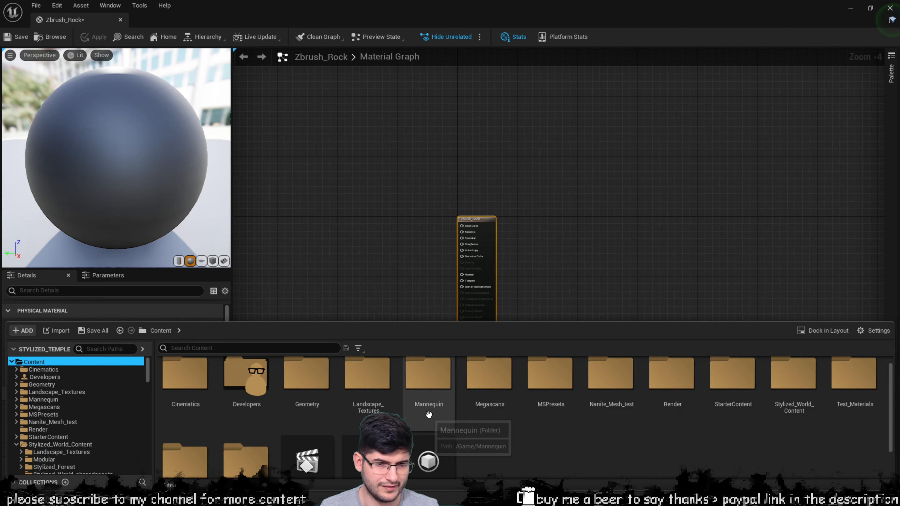
pyautogui.doubleClick(792, 382)
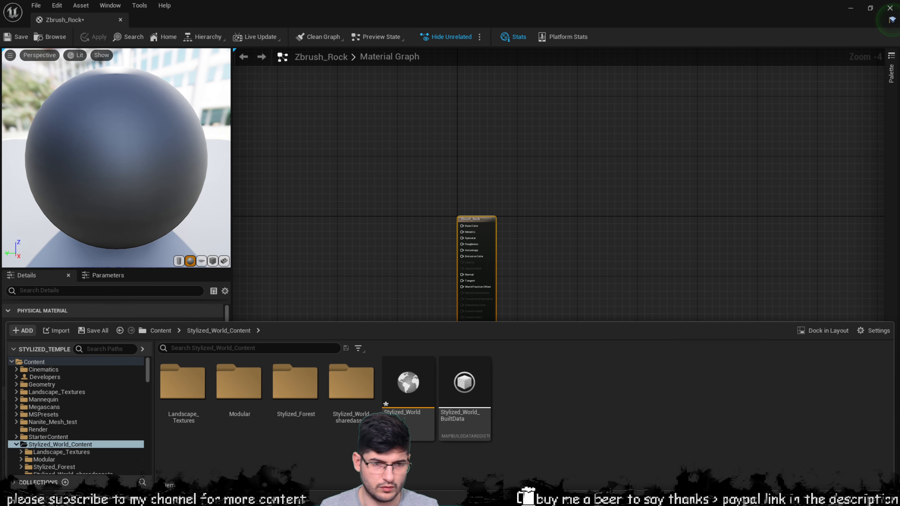
pyautogui.doubleClick(241, 375)
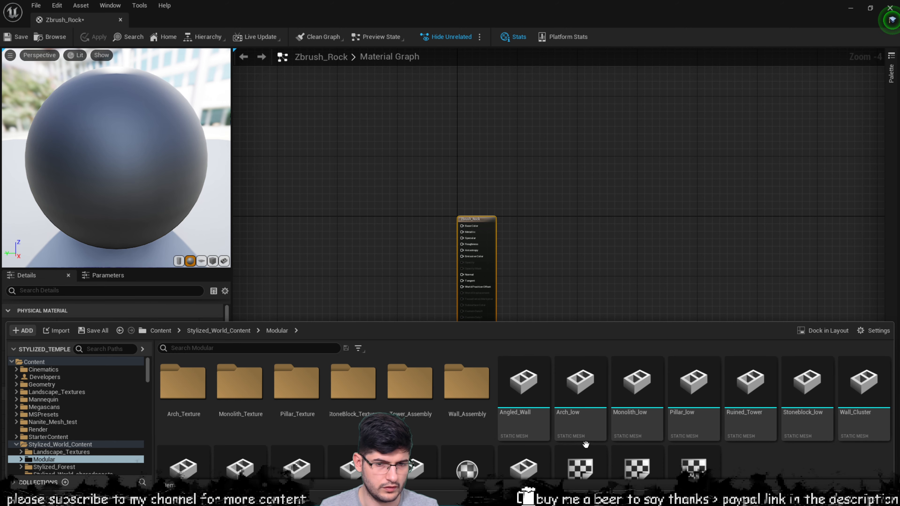
pyautogui.scroll(-2, 706, 450)
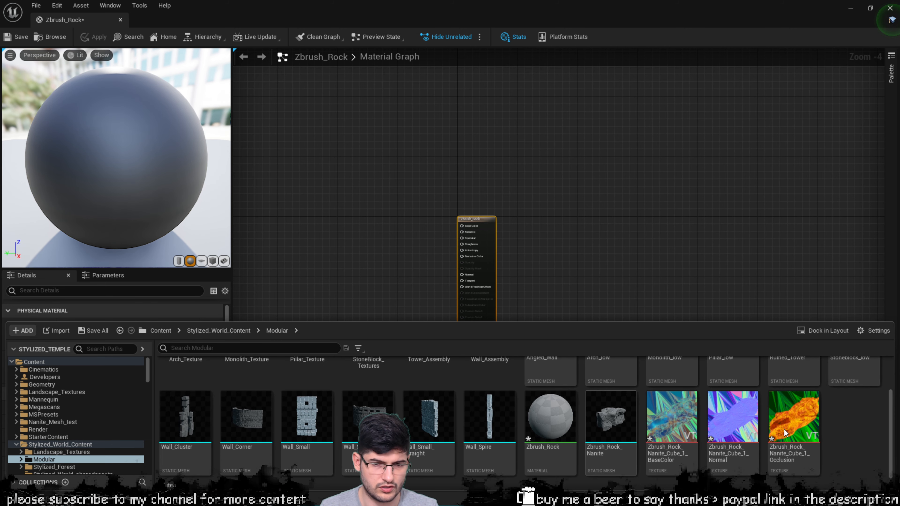
pyautogui.click(791, 416)
pyautogui.keyDown('shift'); pyautogui.click(685, 416); pyautogui.keyUp('shift')
pyautogui.moveTo(685, 416); pyautogui.dragTo(345, 207)
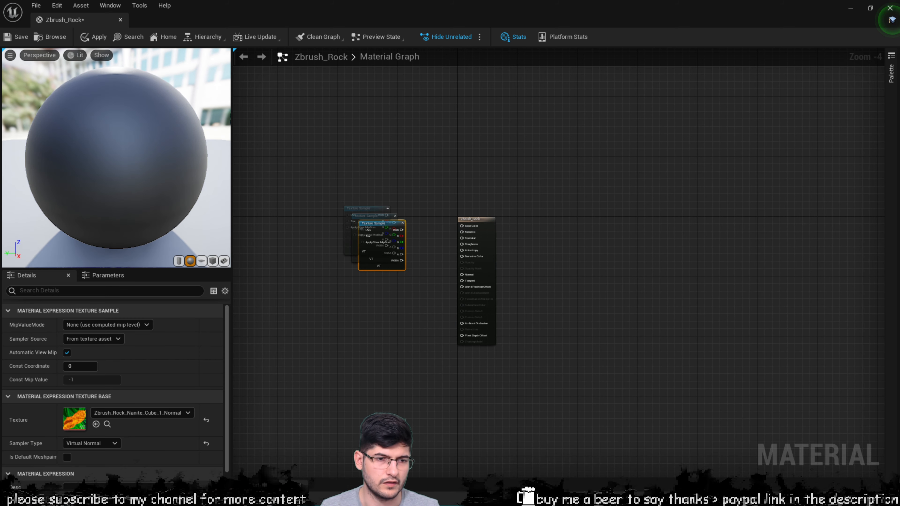
# Spread out the overlapping texture samples, stacking base color above the packed occlusion map and the normal map
pyautogui.scroll(4, 415, 250)
pyautogui.moveTo(378, 262); pyautogui.dragTo(343, 382)
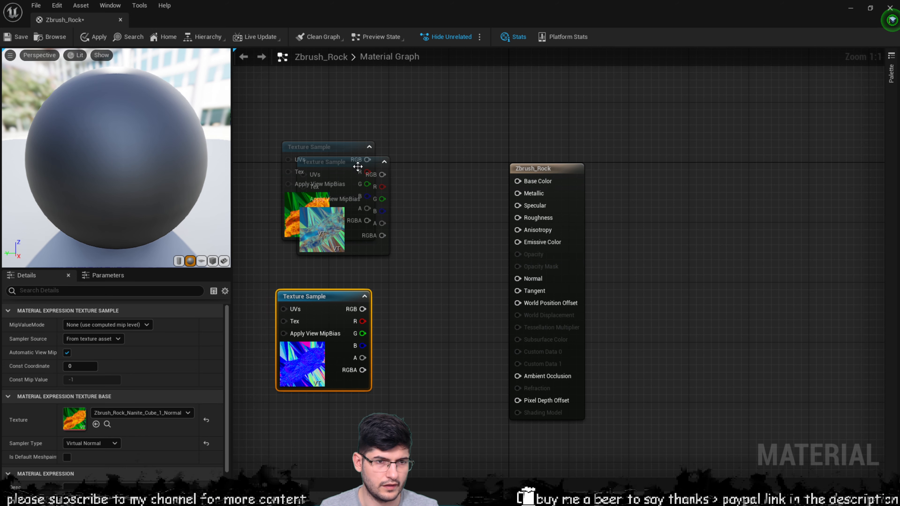
pyautogui.moveTo(359, 166); pyautogui.dragTo(429, 255)
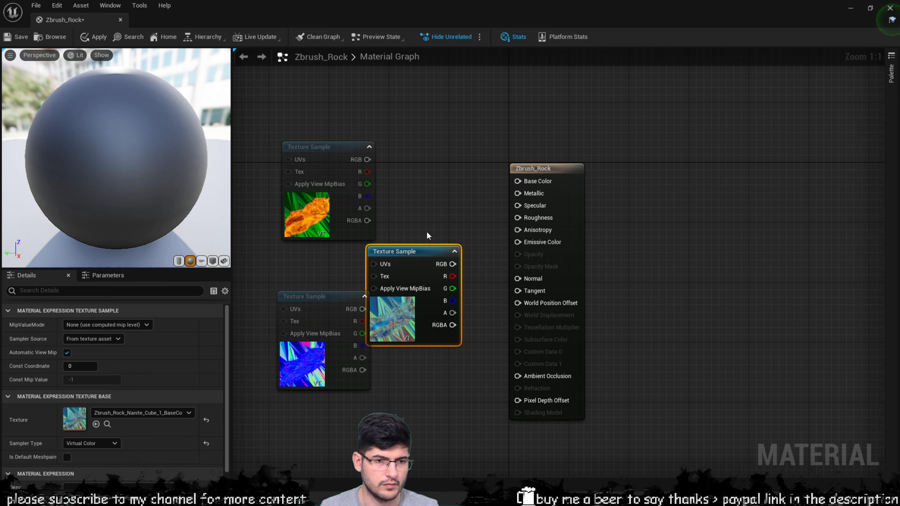
pyautogui.moveTo(361, 354); pyautogui.dragTo(428, 296, button='right')
pyautogui.moveTo(387, 253); pyautogui.dragTo(380, 329)
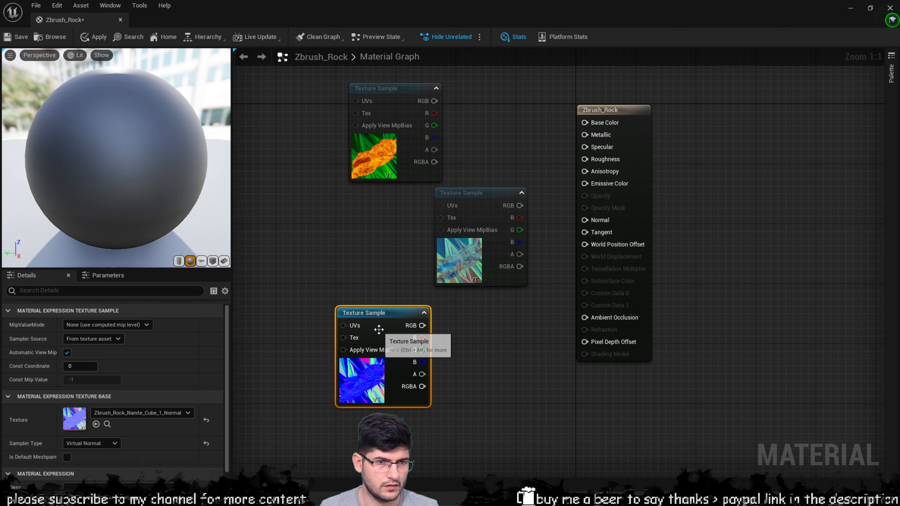
pyautogui.moveTo(378, 96); pyautogui.dragTo(320, 238)
pyautogui.moveTo(467, 189); pyautogui.dragTo(346, 104)
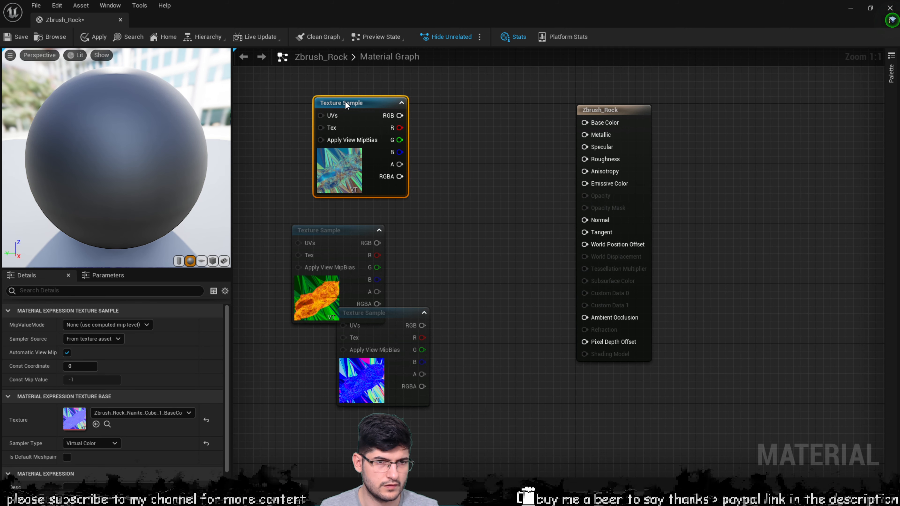
# Connect the base color's RGB to Base Color and the occlusion map's green, red and blue to Roughness, Ambient Occlusion and Metallic
pyautogui.moveTo(400, 116); pyautogui.dragTo(586, 122)
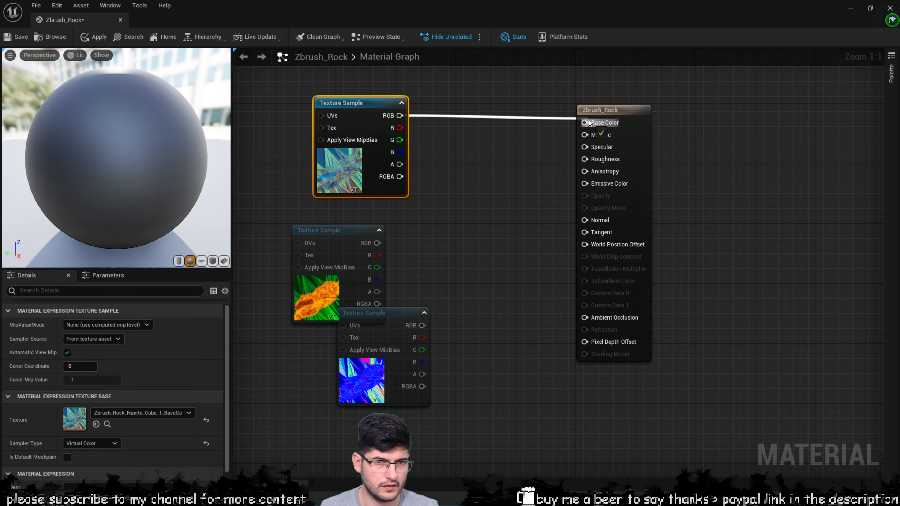
pyautogui.moveTo(345, 238); pyautogui.dragTo(395, 215)
pyautogui.moveTo(429, 245); pyautogui.dragTo(584, 159)
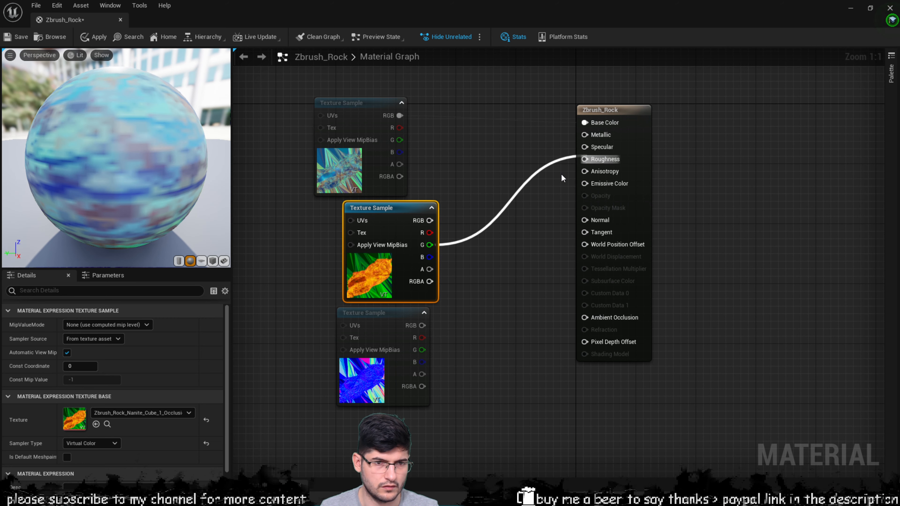
pyautogui.moveTo(429, 232); pyautogui.dragTo(584, 318)
pyautogui.moveTo(429, 257); pyautogui.dragTo(584, 135)
# Connect the normal map's RGB to Normal, move its node lower, apply the material and close its editor
pyautogui.moveTo(422, 326); pyautogui.dragTo(585, 219)
pyautogui.moveTo(382, 325); pyautogui.dragTo(367, 386)
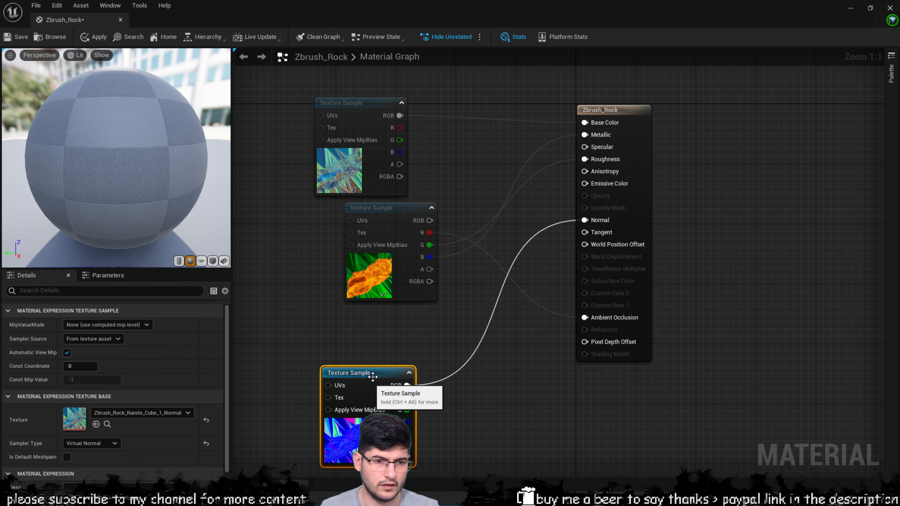
pyautogui.click(250, 57)
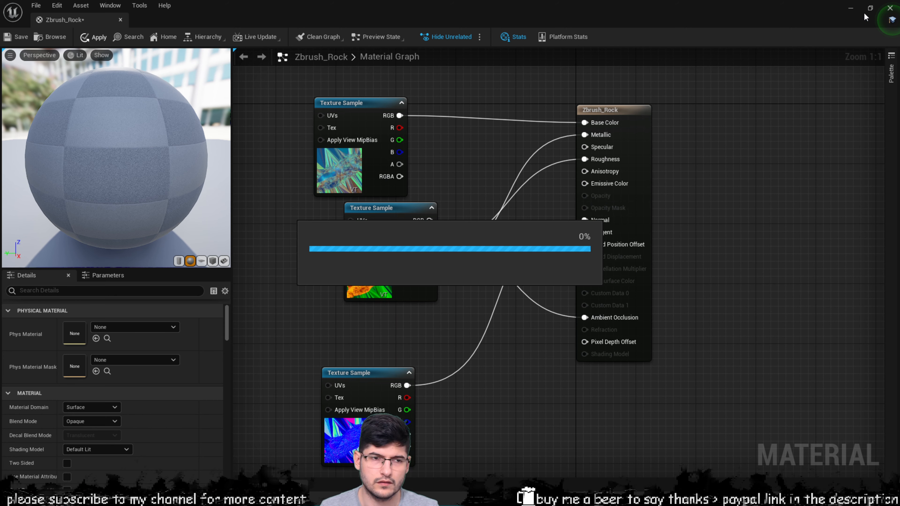
pyautogui.click(120, 19)
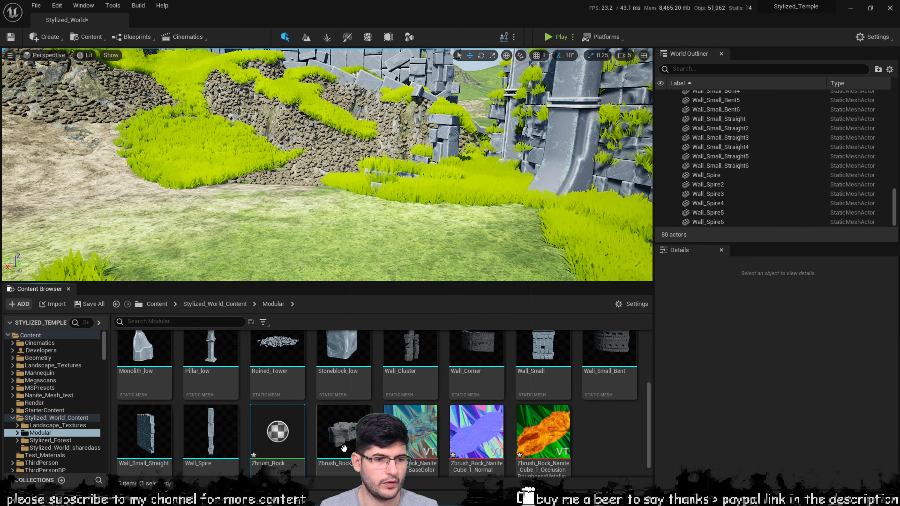
# Open the Zbrush_Rock_Nanite static mesh and assign the Zbrush_Rock material to its Element 0 slot
pyautogui.doubleClick(343, 431)
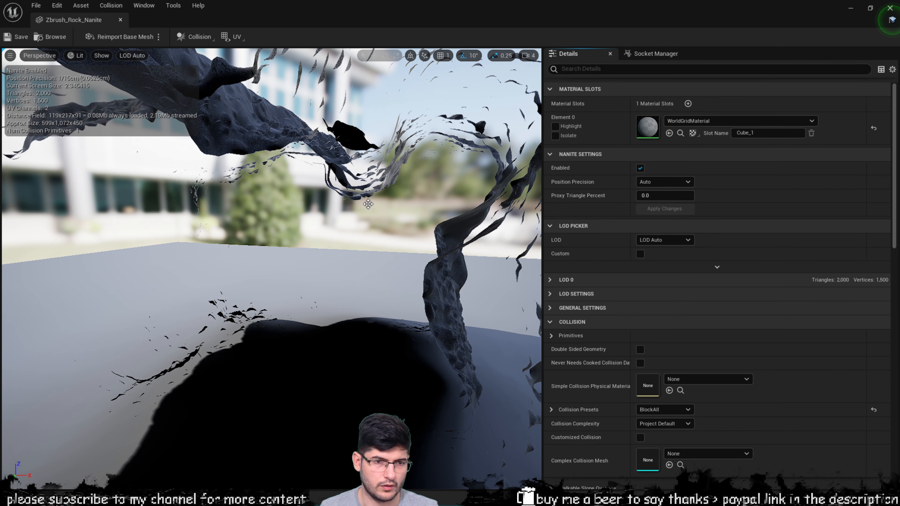
pyautogui.scroll(-5, 369, 225)
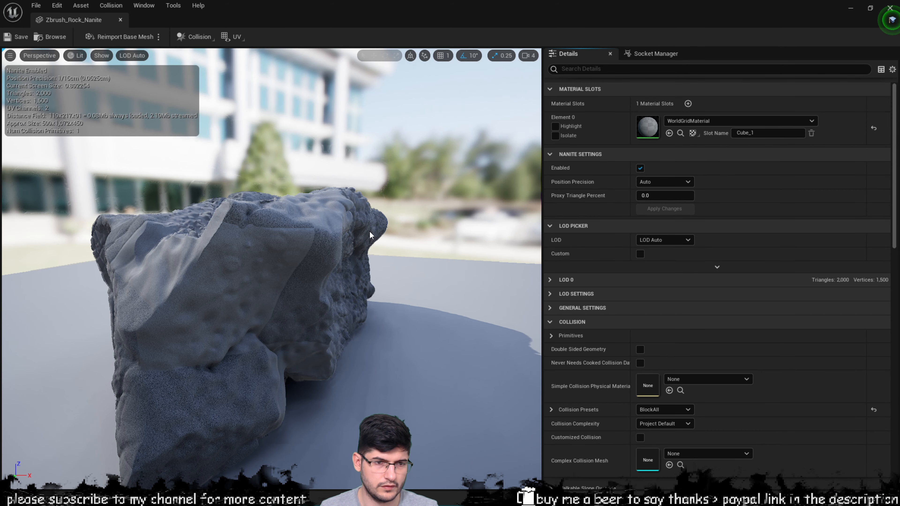
pyautogui.moveTo(384, 227); pyautogui.dragTo(228, 333)
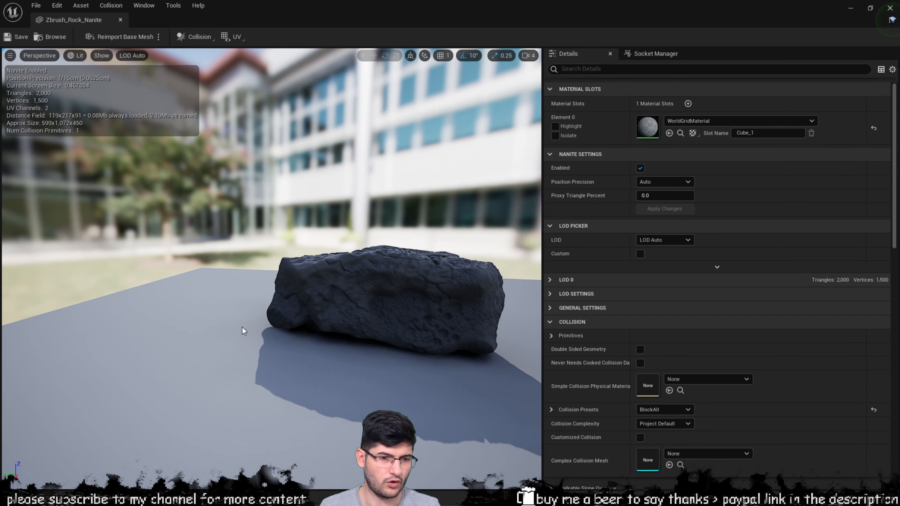
pyautogui.hotkey('ctrl', 'space')
pyautogui.moveTo(549, 419); pyautogui.dragTo(647, 137)
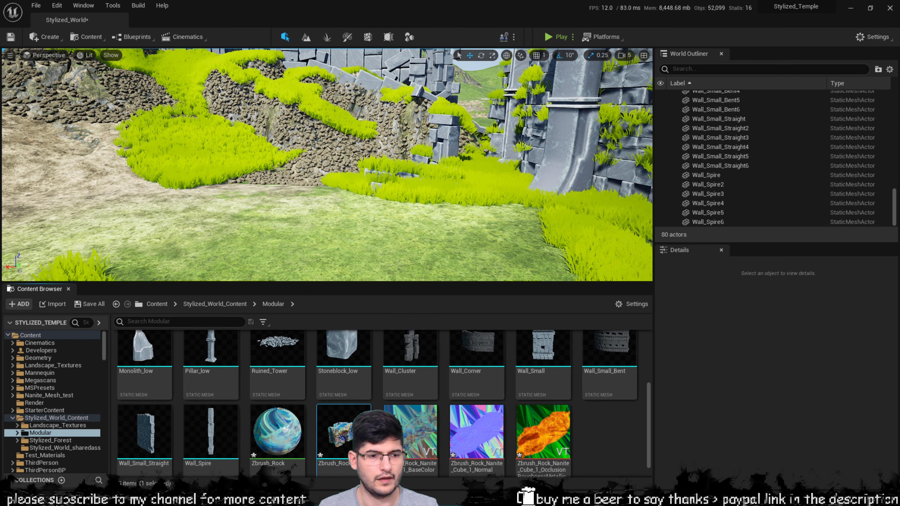
# Place the Zbrush_Rock_Nanite mesh on the grass in front of the ruins and close the Content Browser
pyautogui.moveTo(239, 172); pyautogui.dragTo(336, 371, button='right')
pyautogui.press('a')
pyautogui.moveTo(342, 431); pyautogui.dragTo(434, 217)
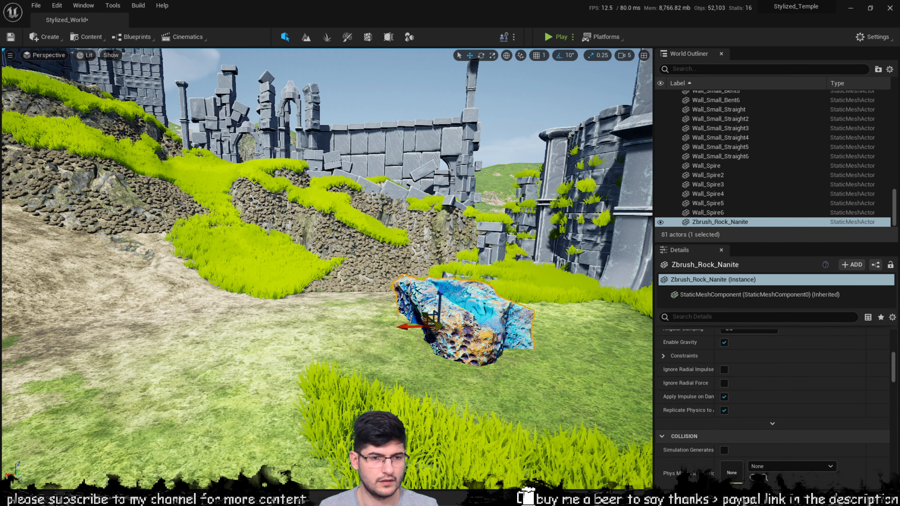
pyautogui.click(69, 289)
# Examine the placed rock's texture and carved detail up close and from several sides against the surrounding ruins
pyautogui.press('w')
pyautogui.moveTo(491, 260); pyautogui.dragTo(557, 244, button='right')
pyautogui.press('s')
pyautogui.press('a')
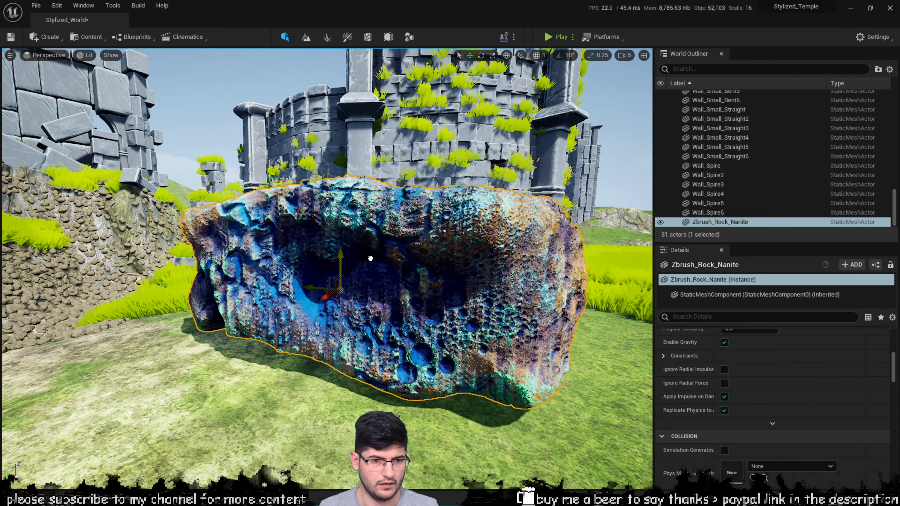
pyautogui.press('a')
pyautogui.moveTo(337, 298)
pyautogui.mouseDown(button='right')
pyautogui.moveTo(372, 298)
pyautogui.moveTo(191, 301)
pyautogui.moveTo(185, 340)
pyautogui.moveTo(113, 328)
pyautogui.moveTo(311, 309)
pyautogui.moveTo(283, 340)
pyautogui.moveTo(333, 299)
pyautogui.mouseUp(button='right')
pyautogui.press('d')
pyautogui.press('d')
pyautogui.press('e')
pyautogui.press('d')
pyautogui.press('s')
pyautogui.press('a')
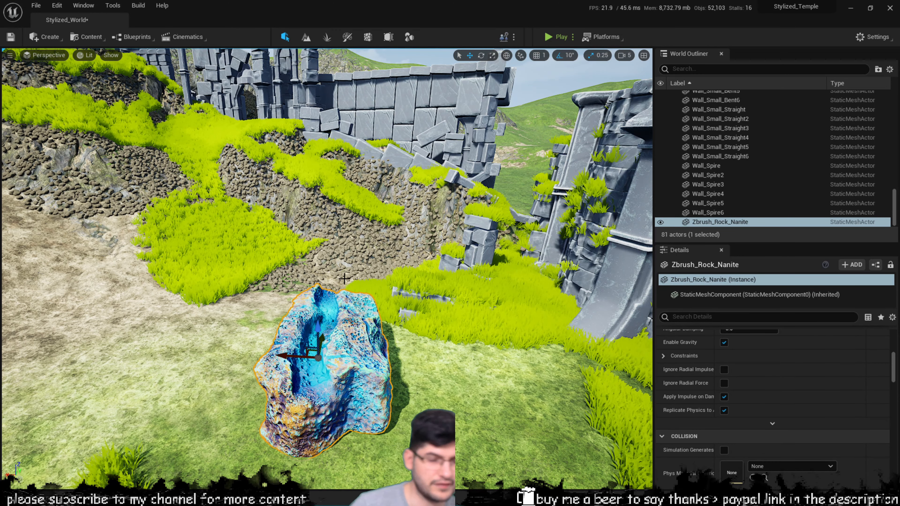
pyautogui.moveTo(333, 298); pyautogui.dragTo(517, 296, button='right')
pyautogui.press('d')
pyautogui.press('w')
pyautogui.press('a')
pyautogui.press('a')
pyautogui.press('e')
pyautogui.press('w')
pyautogui.moveTo(380, 341); pyautogui.dragTo(400, 357, button='right')
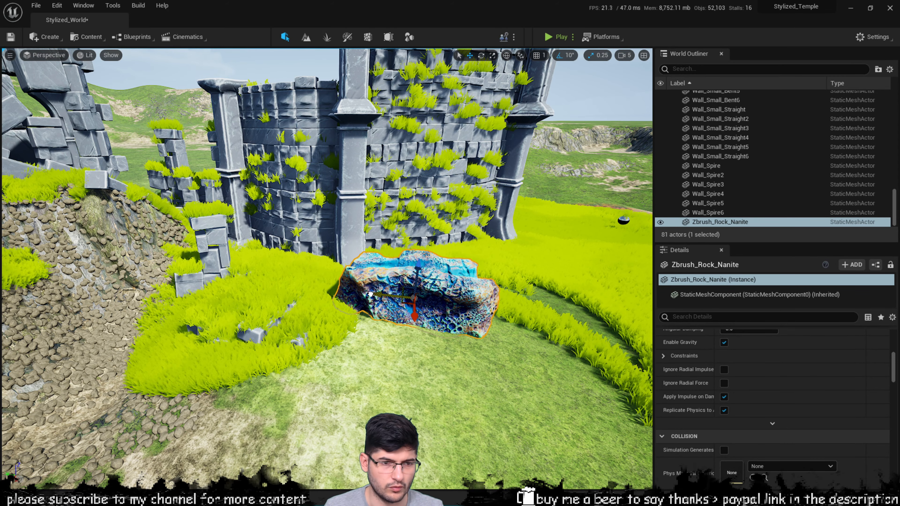
# Rotate the Zbrush_Rock_Nanite mesh so that it stands tilted upright on the grass in front of the ruins
pyautogui.press('d')
pyautogui.moveTo(297, 272); pyautogui.dragTo(180, 306, button='right')
pyautogui.press('e')
pyautogui.press('w')
pyautogui.press('e')
pyautogui.press('a')
pyautogui.moveTo(343, 276); pyautogui.dragTo(343, 266, button='right')
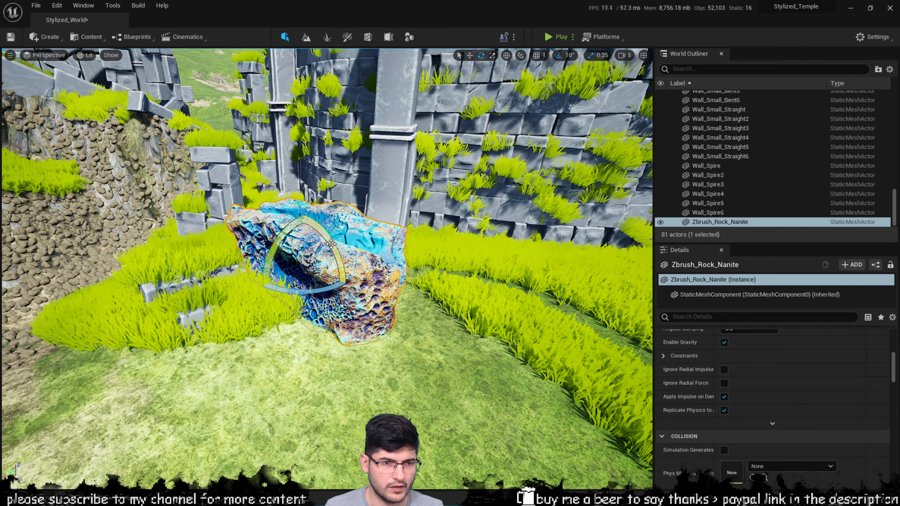
pyautogui.moveTo(337, 242); pyautogui.dragTo(333, 230)
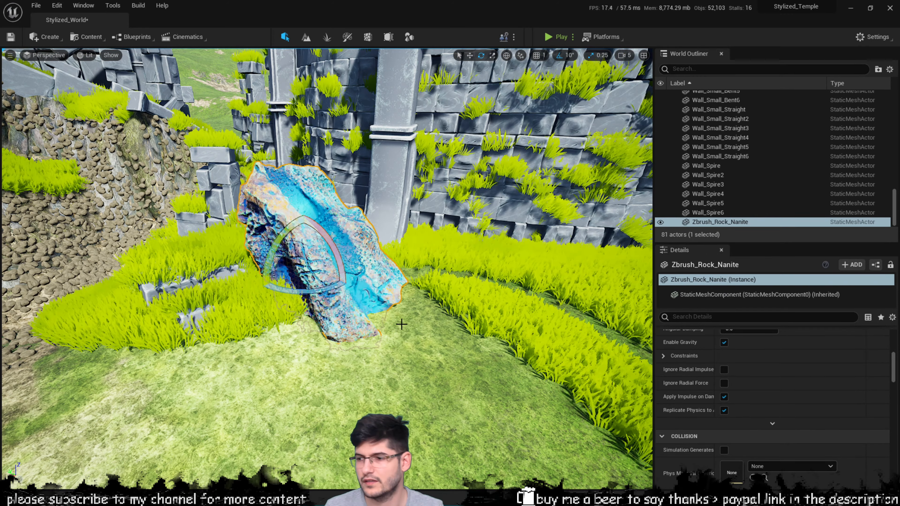
# Duplicate the tilted rock beside the original and rotate the copy by about -40° around the vertical axis
pyautogui.moveTo(379, 271); pyautogui.dragTo(400, 278, button='right')
pyautogui.press('a')
pyautogui.press('w')
pyautogui.press('s')
pyautogui.press('w')
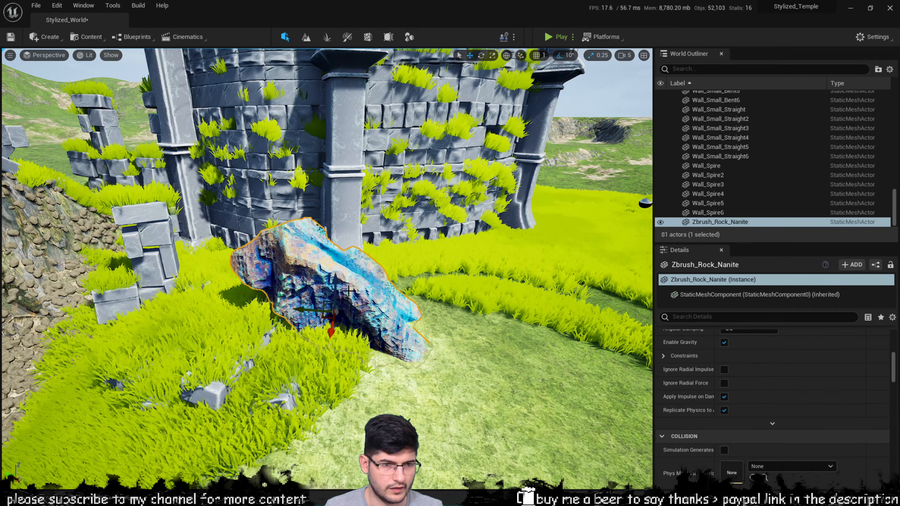
pyautogui.keyDown('alt'); pyautogui.moveTo(305, 309); pyautogui.dragTo(531, 317); pyautogui.keyUp('alt')
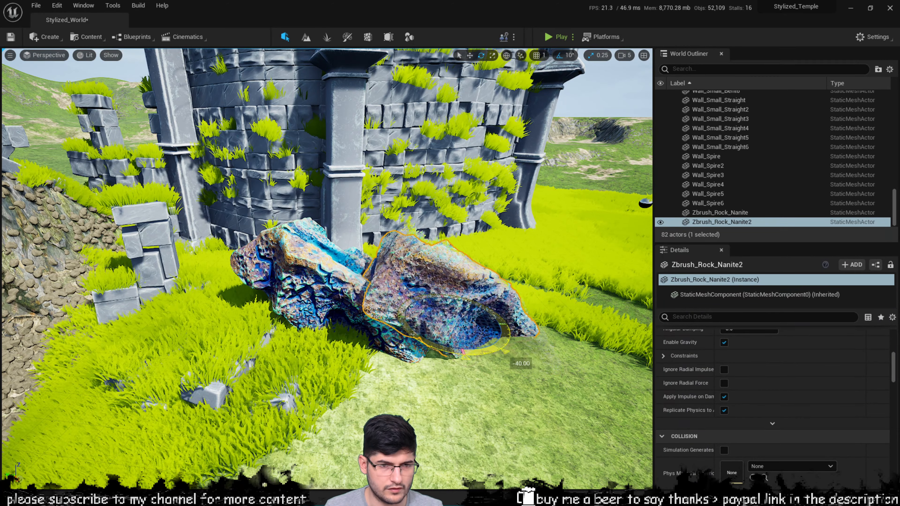
pyautogui.press('d')
pyautogui.moveTo(347, 387); pyautogui.dragTo(315, 393, button='right')
pyautogui.press('w')
pyautogui.moveTo(316, 393); pyautogui.dragTo(323, 406)
pyautogui.press('a')
pyautogui.moveTo(126, 378); pyautogui.dragTo(220, 395, button='right')
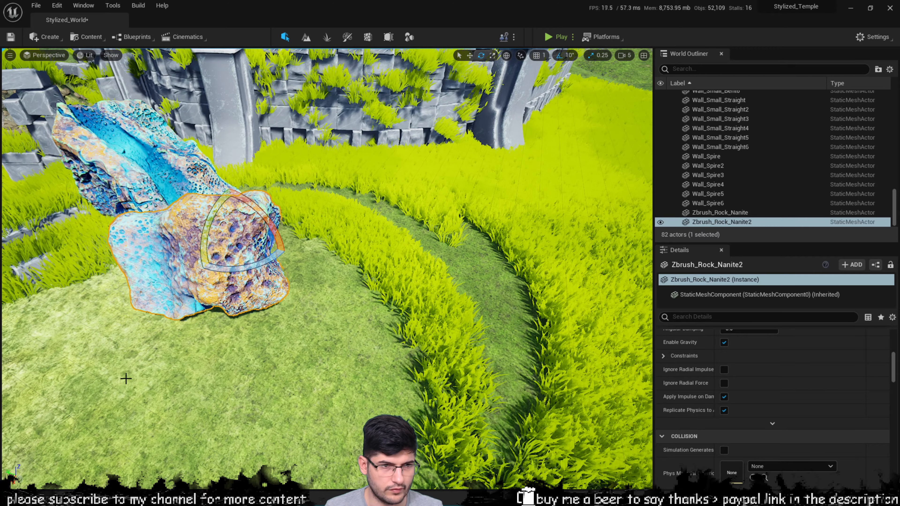
# Select both rocks and duplicate the pair upward above the originals
pyautogui.click(249, 369)
pyautogui.moveTo(249, 369); pyautogui.dragTo(313, 310, button='right')
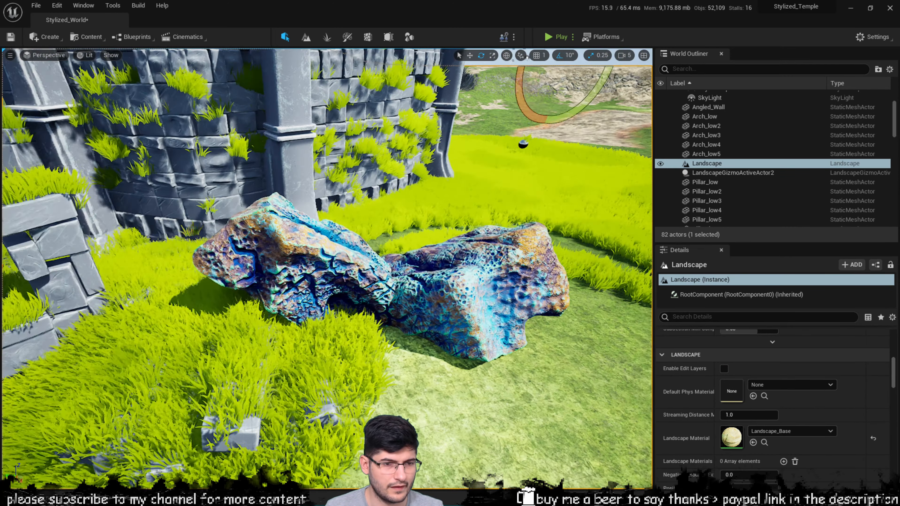
pyautogui.click(313, 310)
pyautogui.keyDown('ctrl'); pyautogui.click(468, 308); pyautogui.keyUp('ctrl')
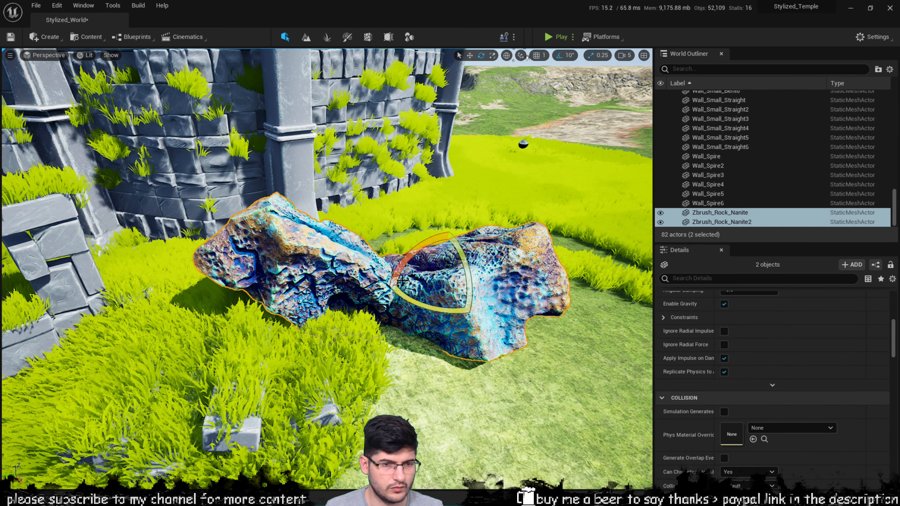
pyautogui.keyDown('alt'); pyautogui.moveTo(446, 253); pyautogui.dragTo(469, 126); pyautogui.keyUp('alt')
pyautogui.press('s')
pyautogui.moveTo(469, 126); pyautogui.dragTo(351, 151, button='right')
pyautogui.press('d')
pyautogui.press('w')
pyautogui.press('w')
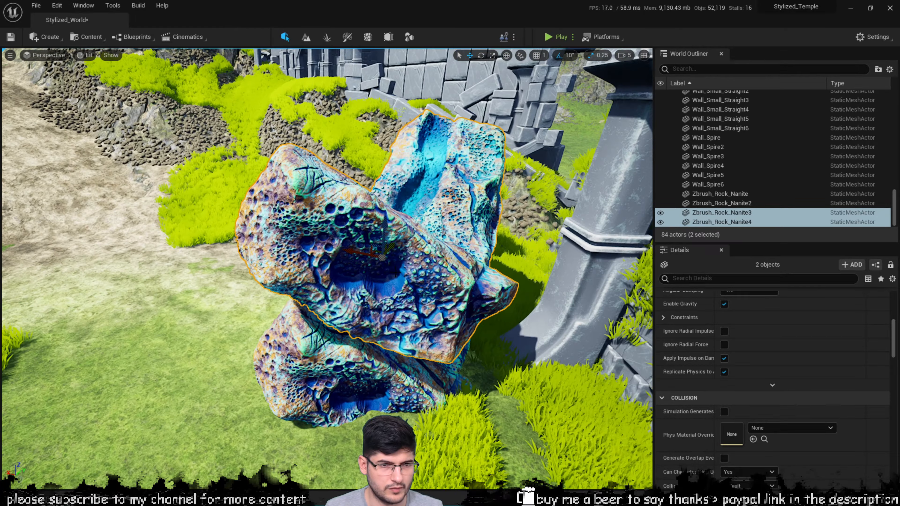
# Try to scale up the duplicated pair of rocks
pyautogui.press('s')
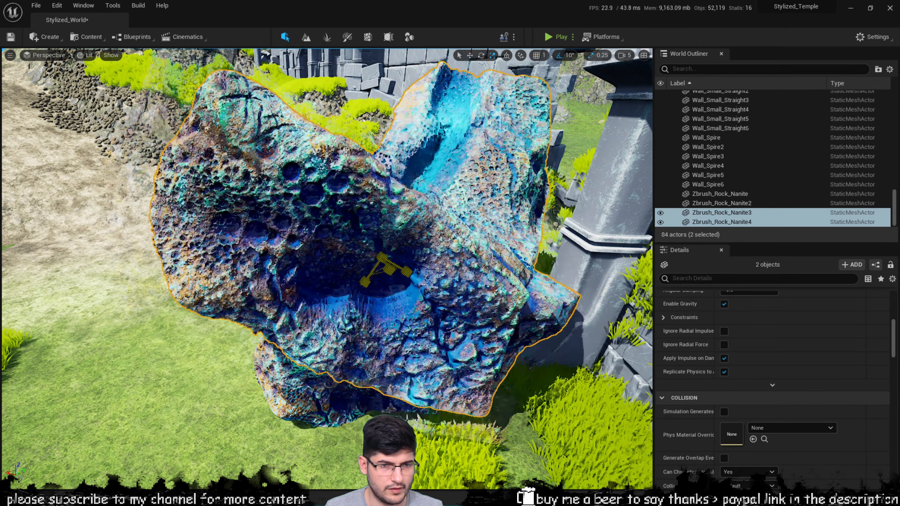
pyautogui.press('a')
pyautogui.moveTo(391, 277); pyautogui.dragTo(483, 253, button='right')
pyautogui.hotkey('ctrl', 'z')
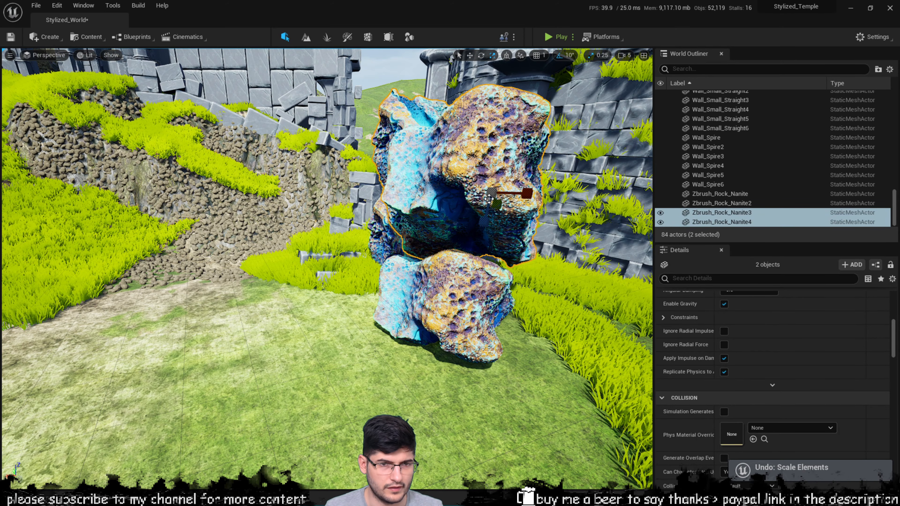
# Lower the duplicated pair onto the first two rocks and rotate it by about -70° around the vertical axis
pyautogui.moveTo(492, 192)
pyautogui.mouseDown()
pyautogui.moveTo(514, 173)
pyautogui.moveTo(482, 203)
pyautogui.mouseUp()
pyautogui.press('w')
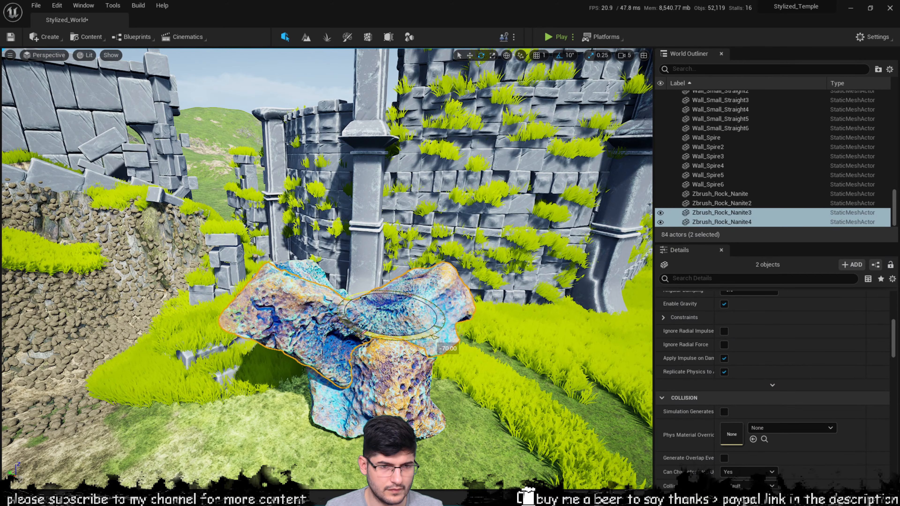
pyautogui.click(370, 167)
pyautogui.moveTo(404, 198); pyautogui.dragTo(461, 202, button='right')
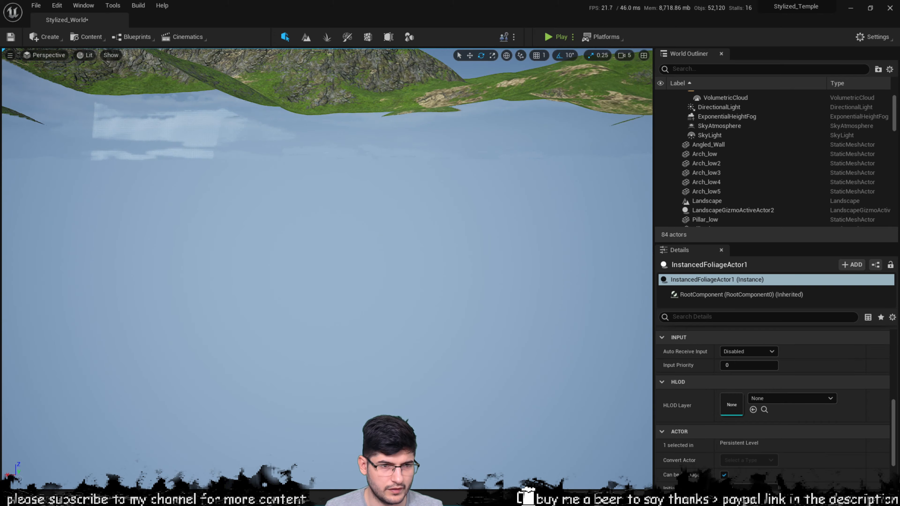
pyautogui.moveTo(327, 268); pyautogui.dragTo(341, 185, button='right')
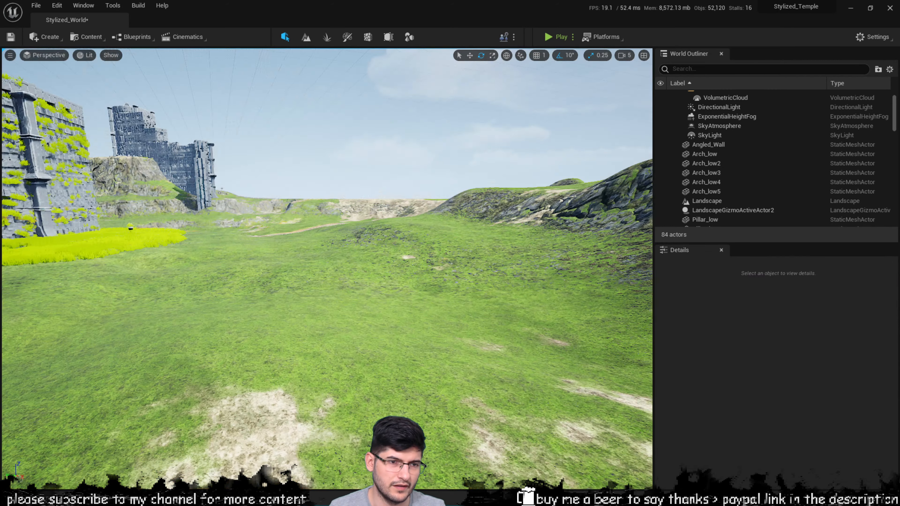
pyautogui.moveTo(327, 268); pyautogui.dragTo(322, 345, button='right')
pyautogui.press('w')
pyautogui.press('w')
pyautogui.press('w')
pyautogui.press('w')
# Select all four Zbrush_Rock_Nanite meshes, move them to the round tower in the top view and return to perspective
pyautogui.click(430, 319)
pyautogui.press('s')
pyautogui.moveTo(456, 233); pyautogui.dragTo(449, 188, button='right')
pyautogui.click(753, 193)
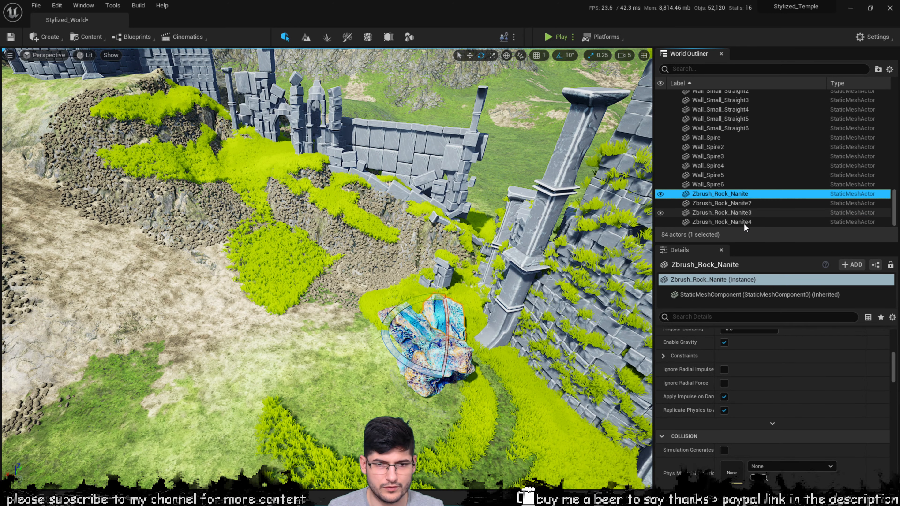
pyautogui.keyDown('shift'); pyautogui.click(744, 222); pyautogui.keyUp('shift')
pyautogui.moveTo(503, 248); pyautogui.dragTo(524, 202, button='right')
pyautogui.press('a')
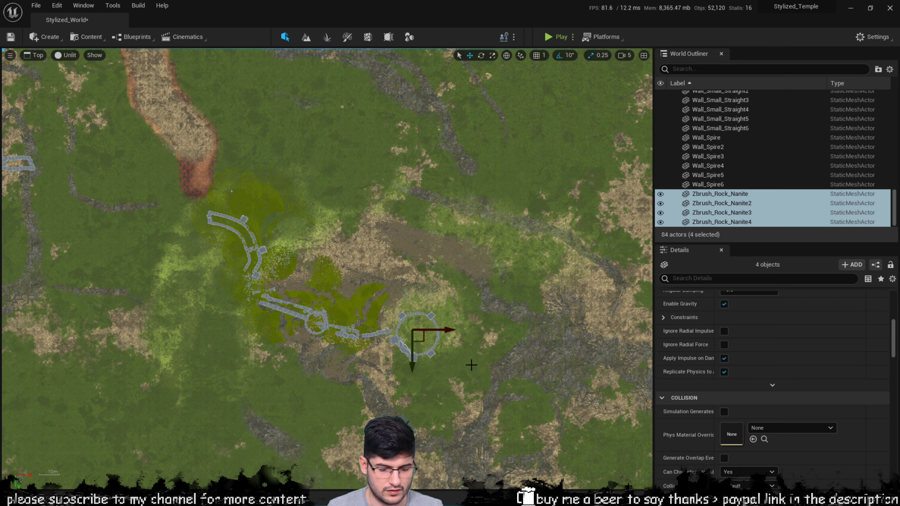
pyautogui.hotkey('alt', 'g')
pyautogui.moveTo(471, 365); pyautogui.dragTo(472, 334, button='right')
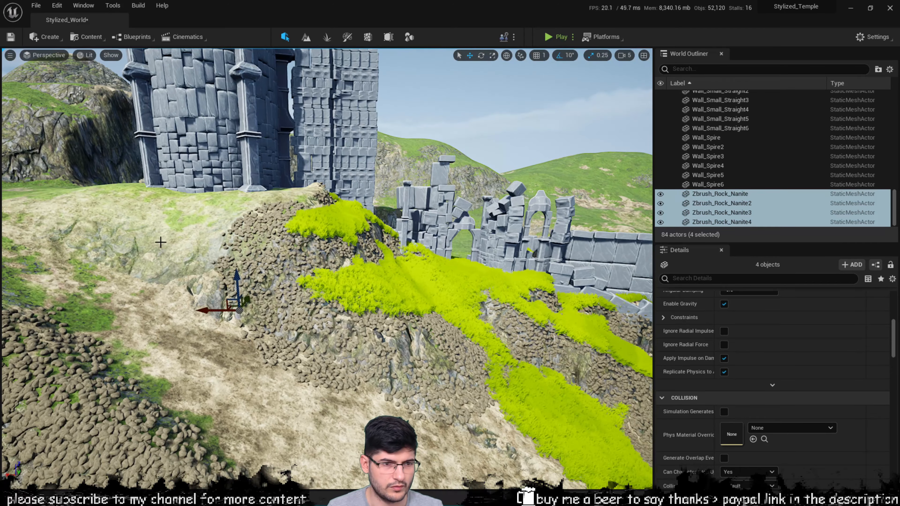
# Frame the four rocks in the round tower and shift the group horizontally within the walls
pyautogui.moveTo(232, 126); pyautogui.dragTo(177, 170, button='right')
pyautogui.press('w')
pyautogui.press('s')
pyautogui.press('w')
pyautogui.press('a')
pyautogui.moveTo(313, 248); pyautogui.dragTo(291, 248, button='right')
pyautogui.press('f')
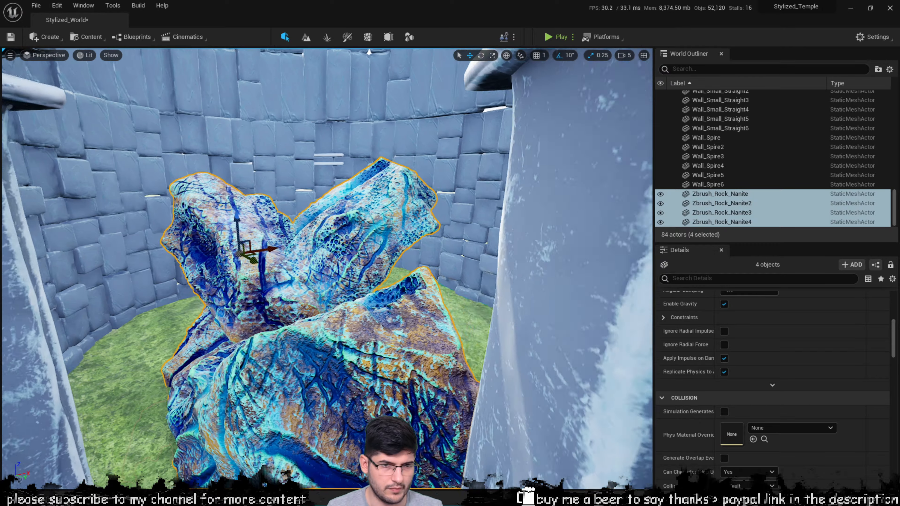
pyautogui.moveTo(232, 254); pyautogui.dragTo(210, 259)
pyautogui.press('w')
pyautogui.moveTo(354, 277); pyautogui.dragTo(223, 270, button='right')
pyautogui.press('w')
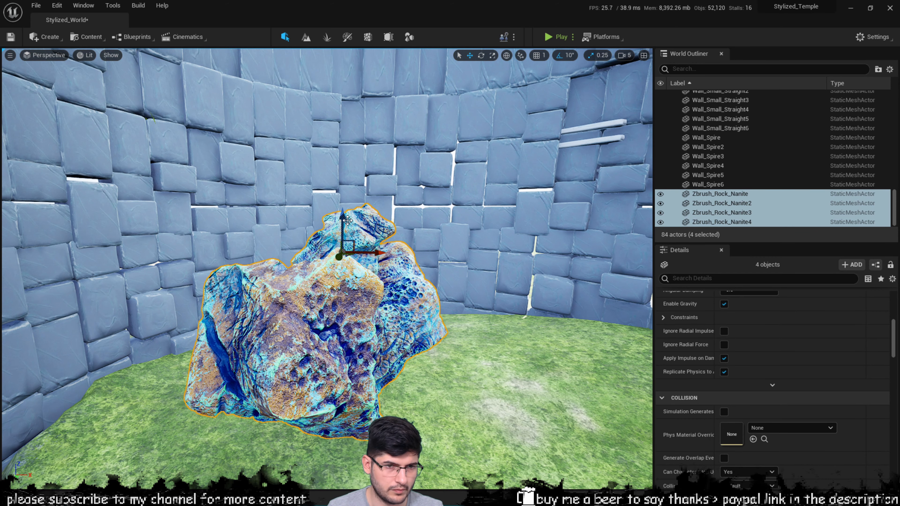
# Lower the rock group into the grass on the tower's floor and deselect the rocks
pyautogui.moveTo(342, 220); pyautogui.dragTo(342, 264)
pyautogui.moveTo(473, 250); pyautogui.dragTo(365, 256, button='right')
pyautogui.click(443, 274)
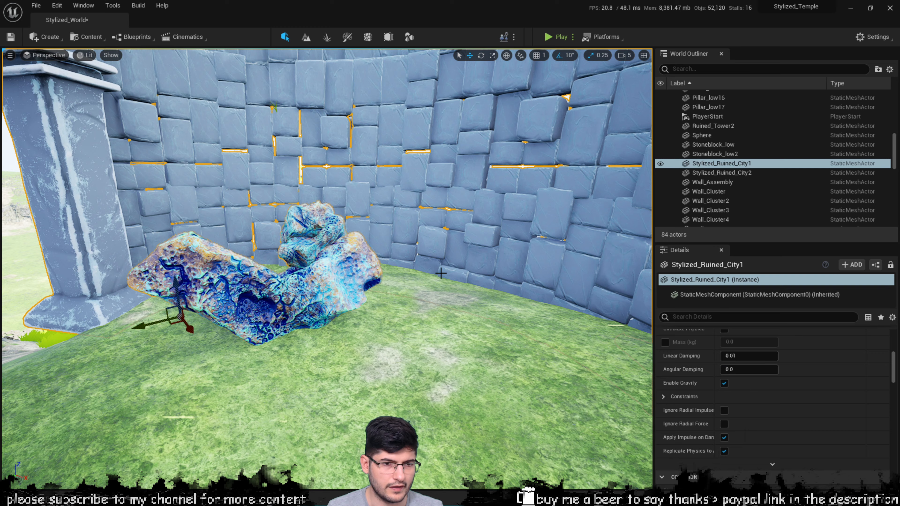
pyautogui.moveTo(327, 316); pyautogui.dragTo(307, 296, button='right')
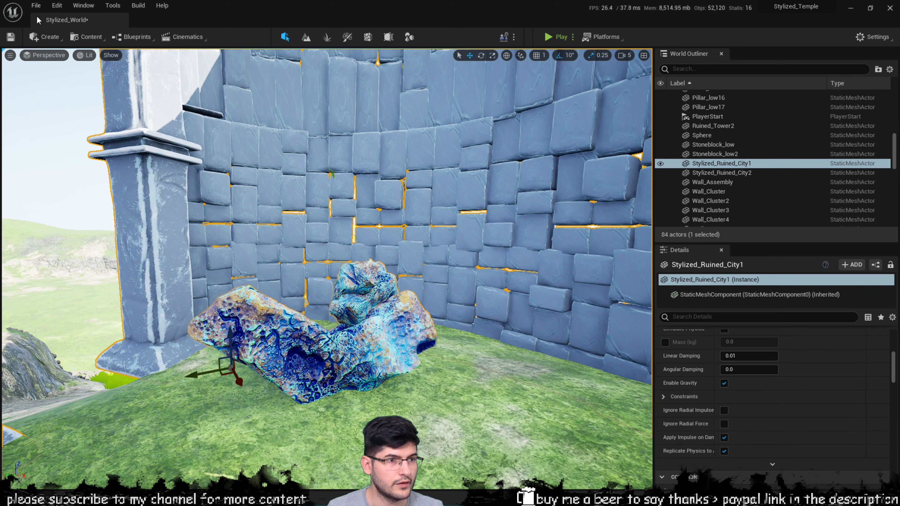
# Open the Project Settings, search for "dynami" to find the Dynamic Global Illumination Method, and move the window aside to reveal the scene
pyautogui.click(57, 5)
pyautogui.click(102, 146)
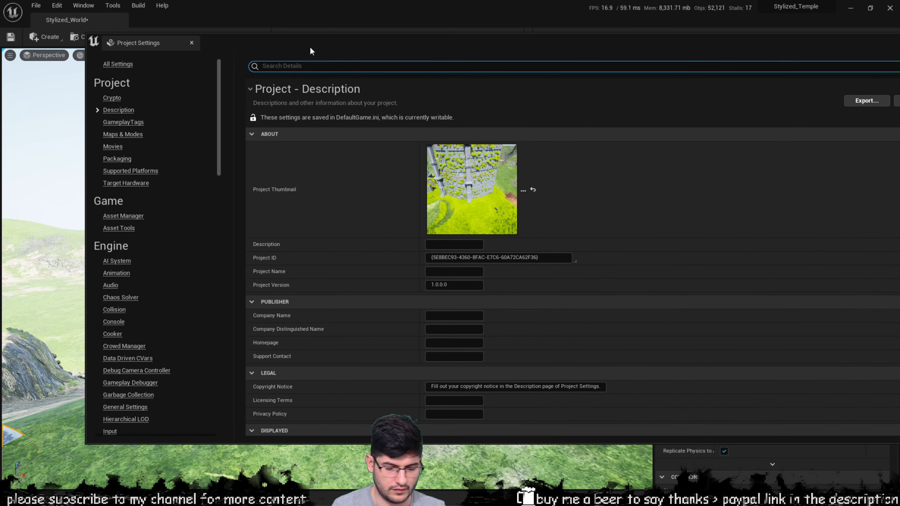
pyautogui.write('dynami')
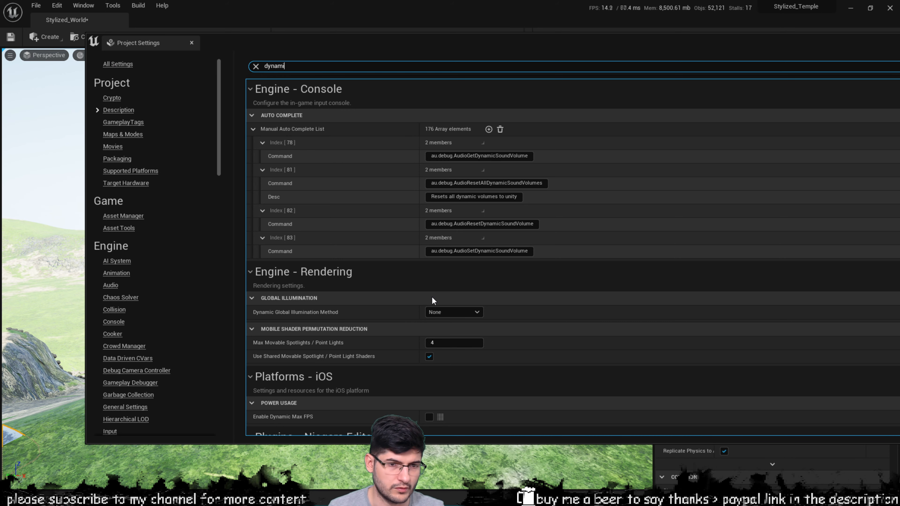
pyautogui.moveTo(368, 45); pyautogui.dragTo(384, 45)
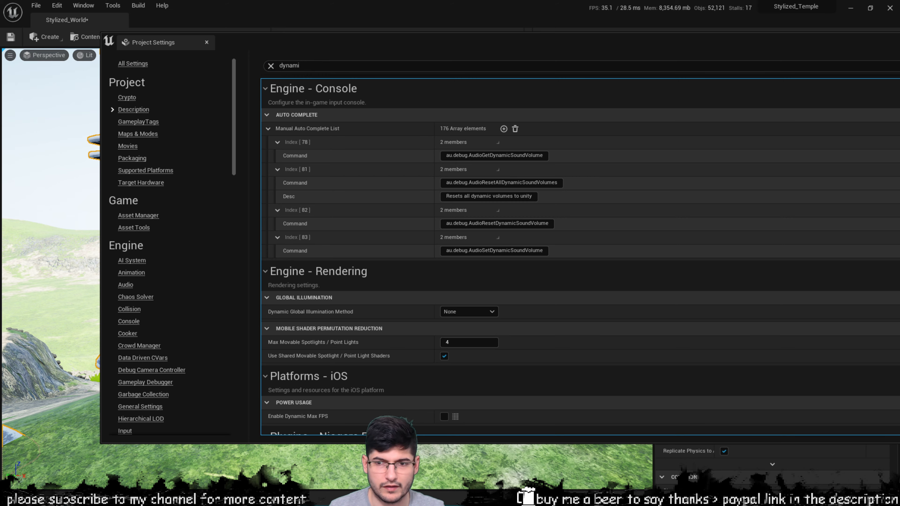
pyautogui.moveTo(568, 42); pyautogui.dragTo(899, 98)
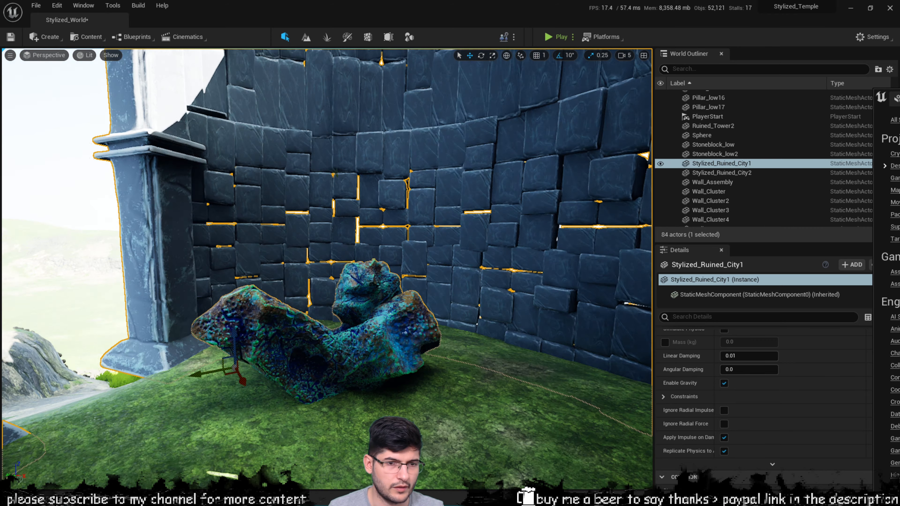
# Examine the lighting on the rock group inside the tower up close, and select and frame the Landscape
pyautogui.moveTo(326, 270); pyautogui.dragTo(284, 286, button='right')
pyautogui.press('w')
pyautogui.press('w')
pyautogui.press('s')
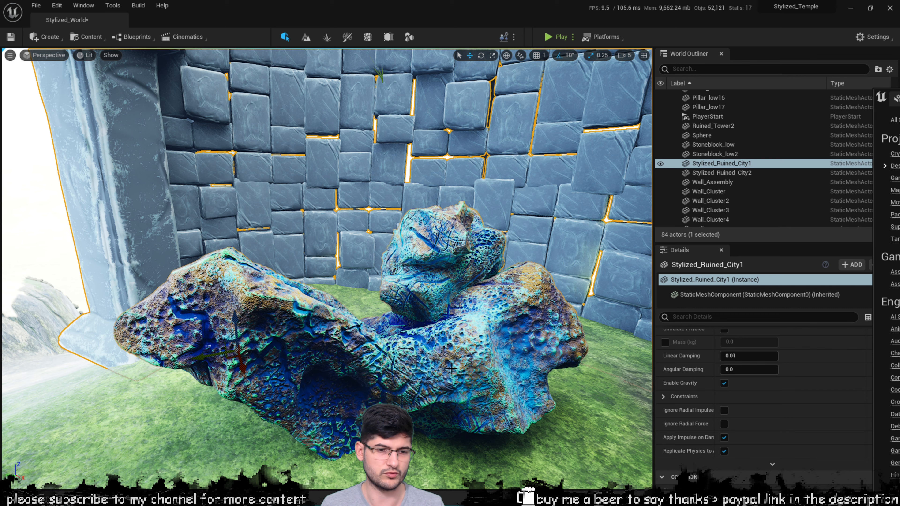
pyautogui.click(35, 188)
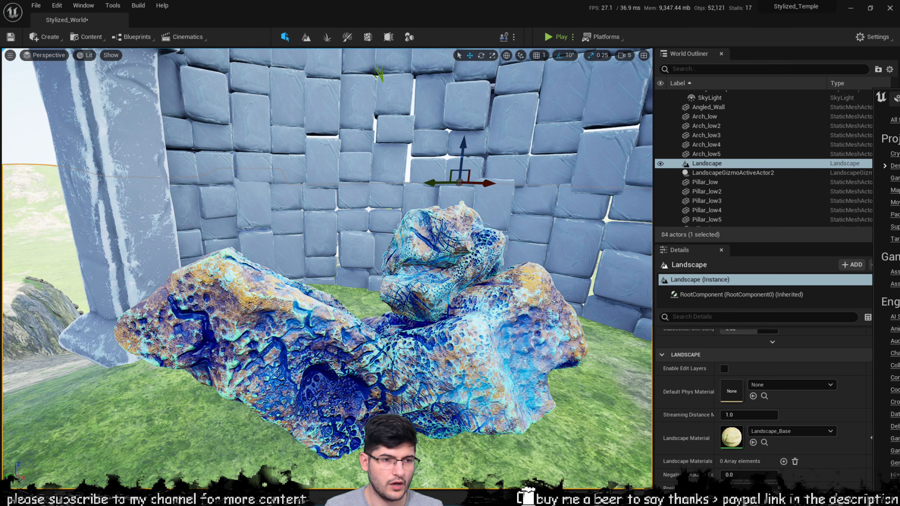
pyautogui.press('f')
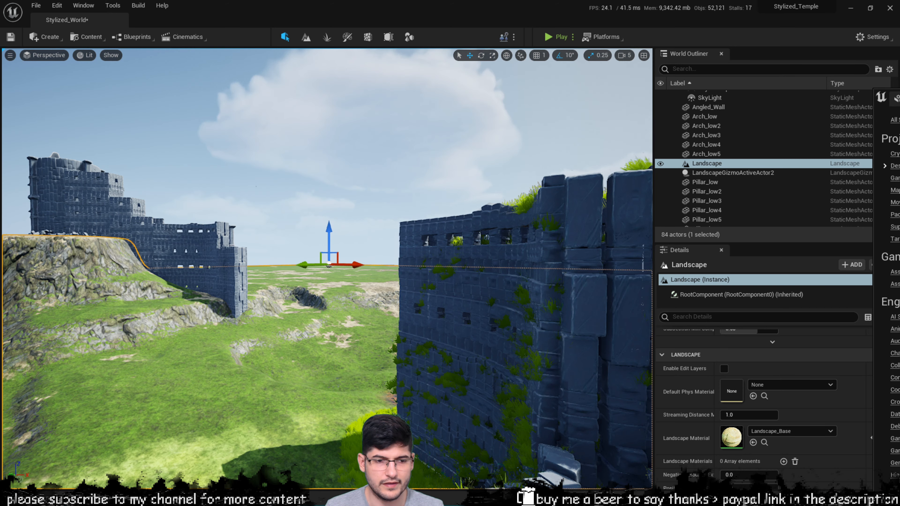